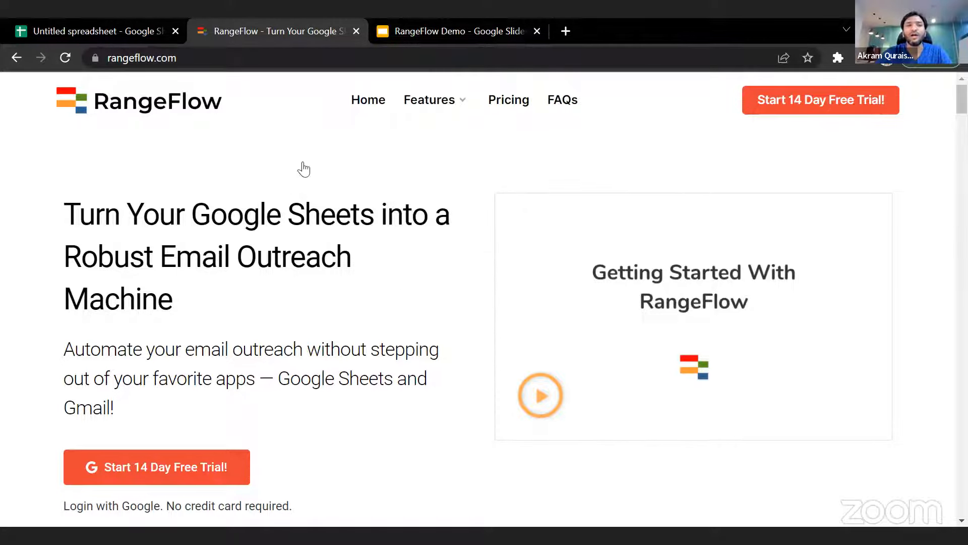
- Search Google for "rangeflow" in a new browser tab
left_click(144, 33)
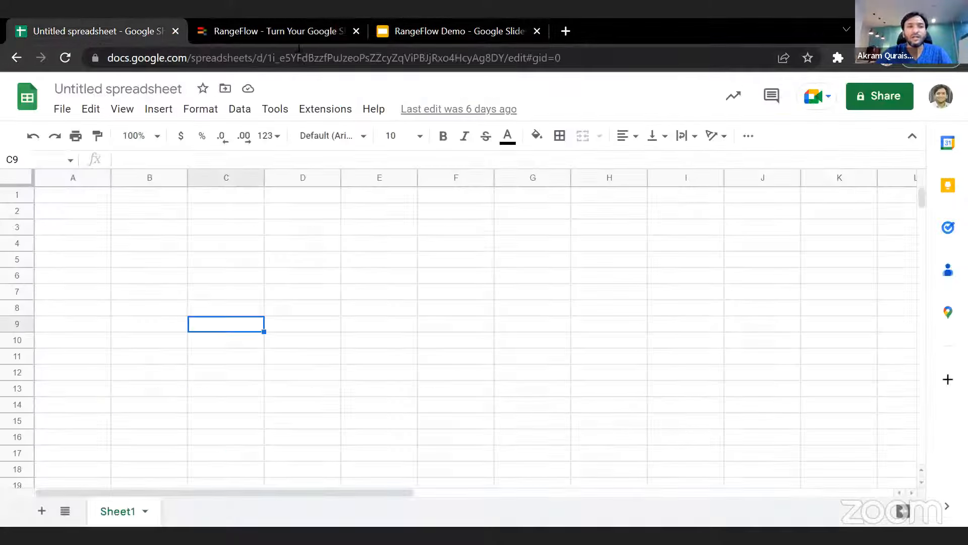
left_click(445, 33)
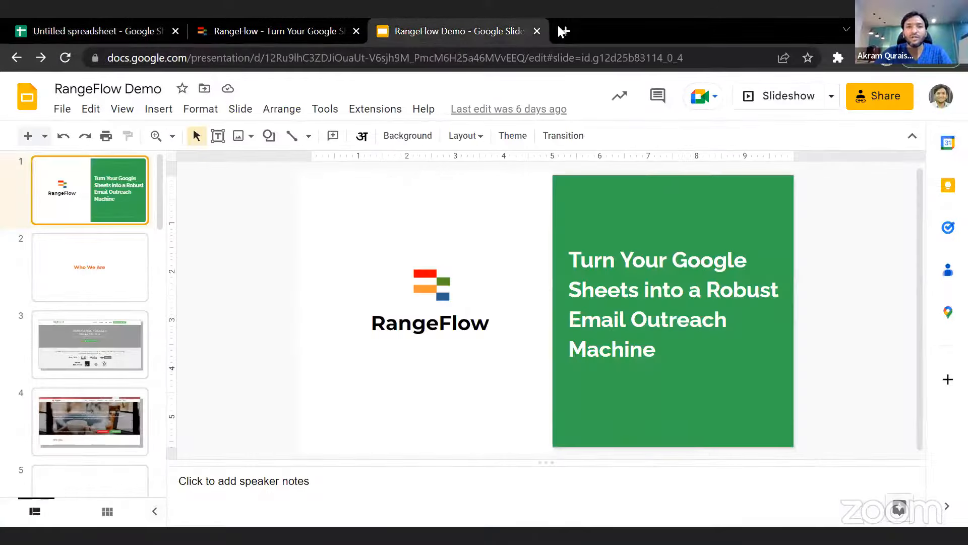
left_click(562, 30)
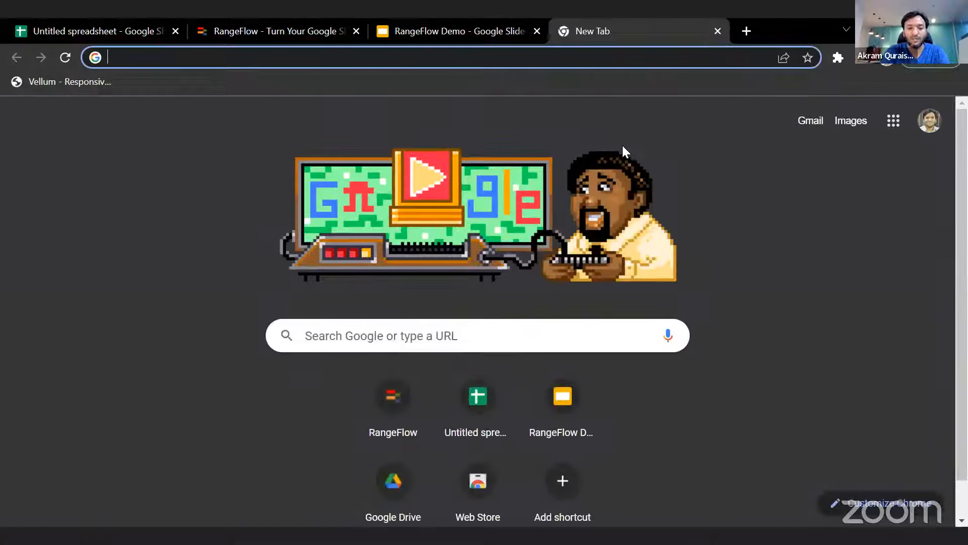
type("rangeflow")
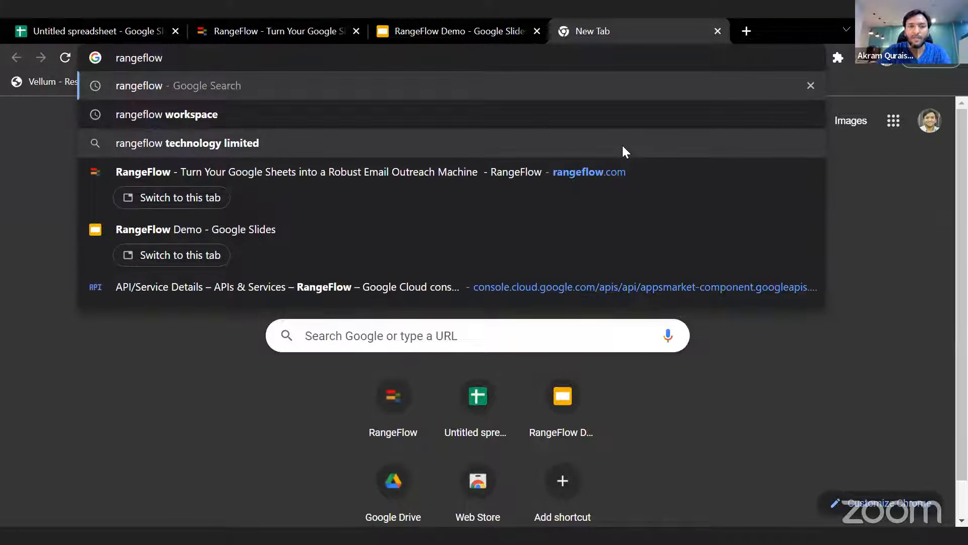
key("Return")
- Open the RangeFlow listing on Google Workspace Marketplace from the search results
scroll(579, 367, "down", 1)
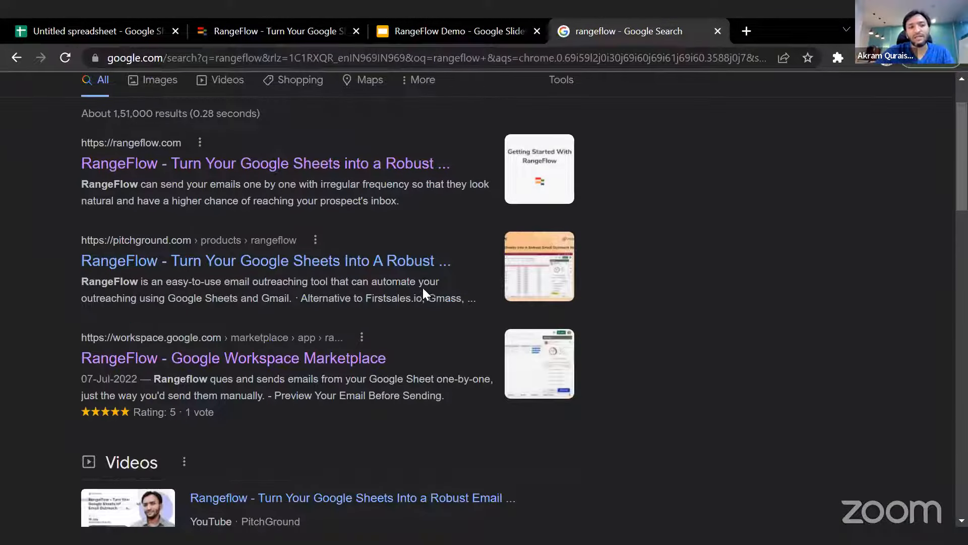
scroll(422, 286, "down", 3)
left_click(275, 211)
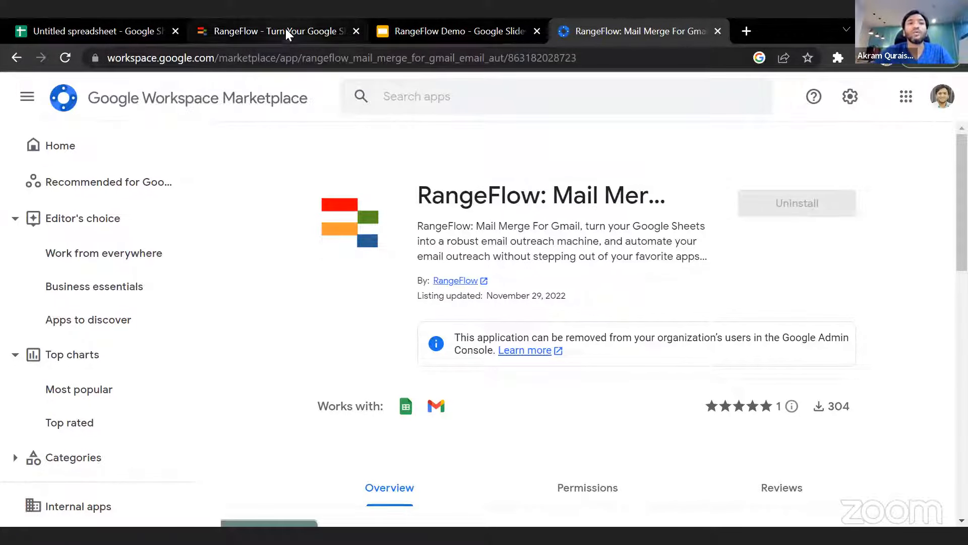
- Switch to the untitled Google Sheets spreadsheet and look at the options offered by the RangeFlow extension
left_click(139, 31)
left_click(333, 113)
mouse_move(429, 287)
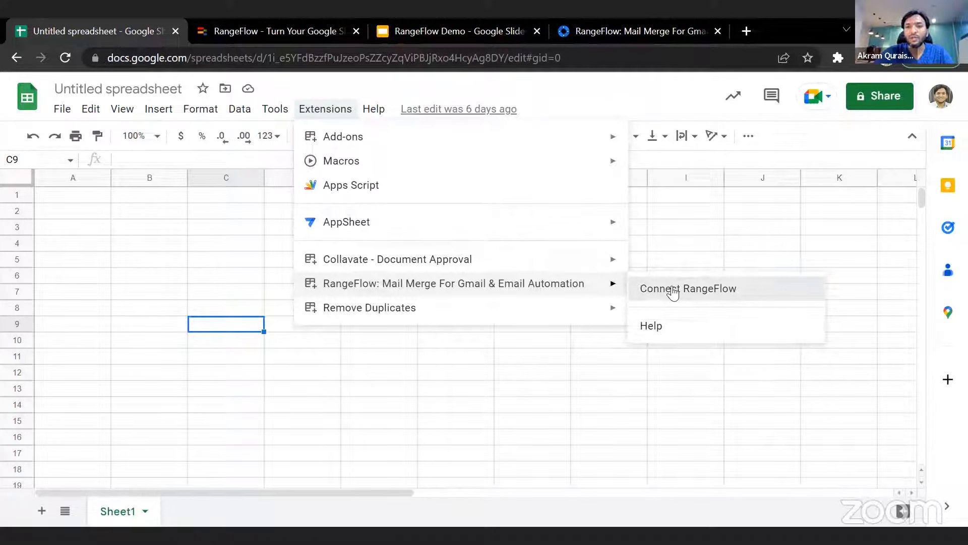
left_click(805, 132)
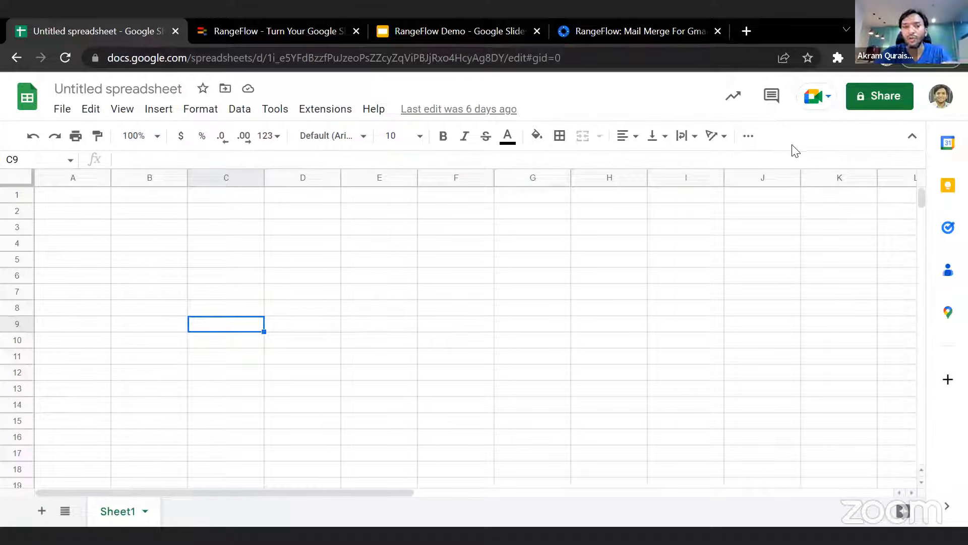
- Check which Google account is signed in to the spreadsheet and which browser profile is active
left_click(941, 100)
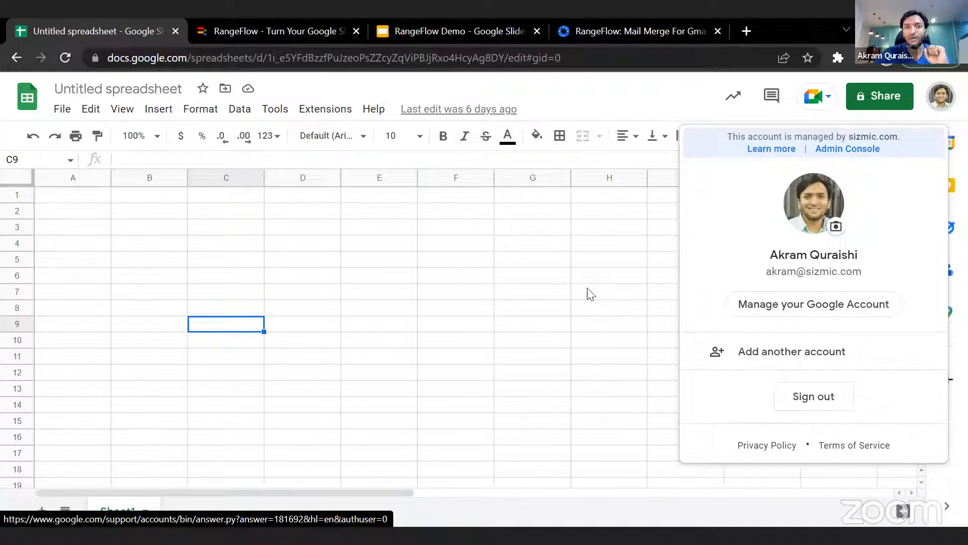
key("Escape")
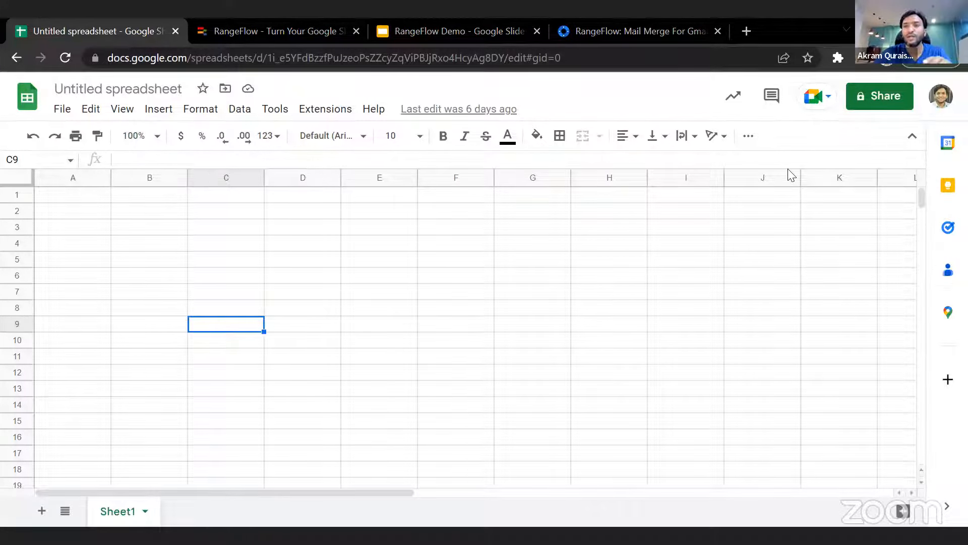
left_click(890, 62)
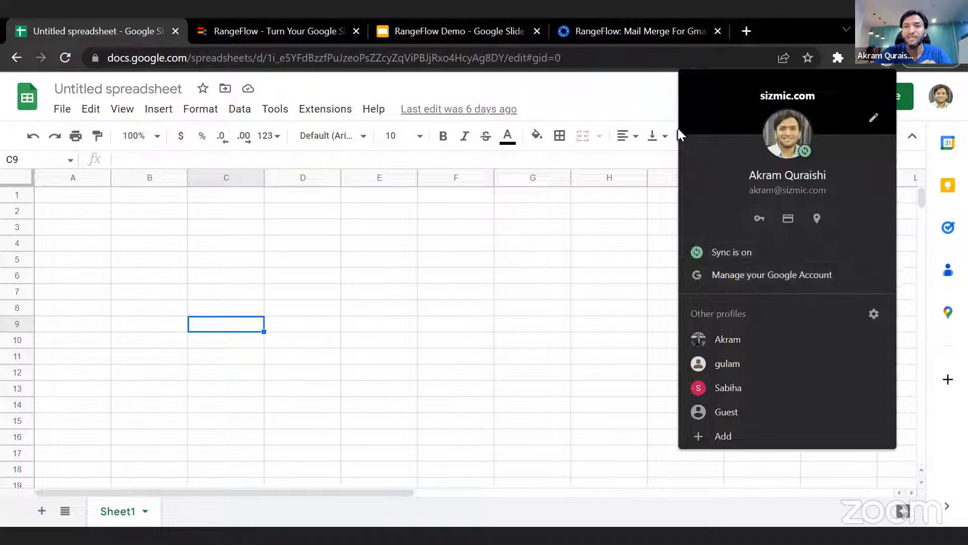
key("Escape")
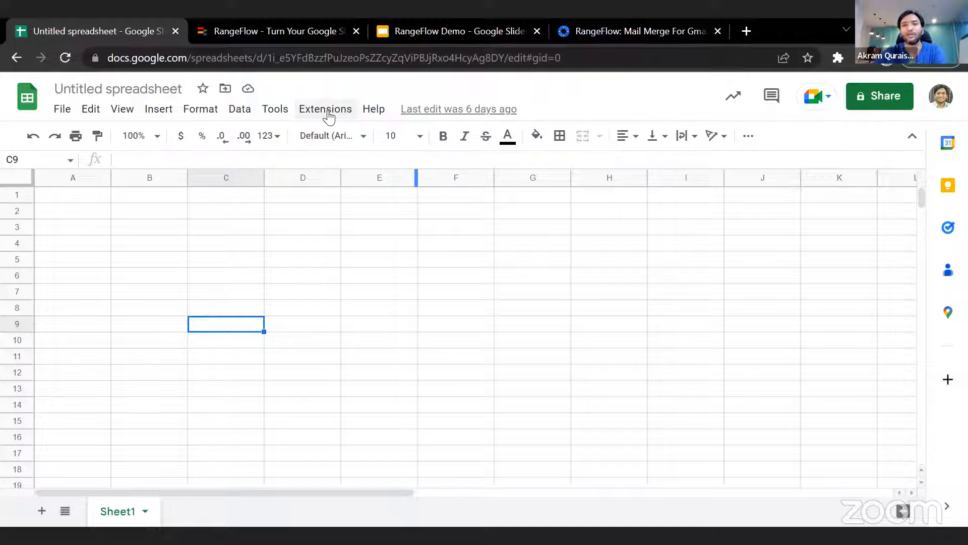
left_click(890, 63)
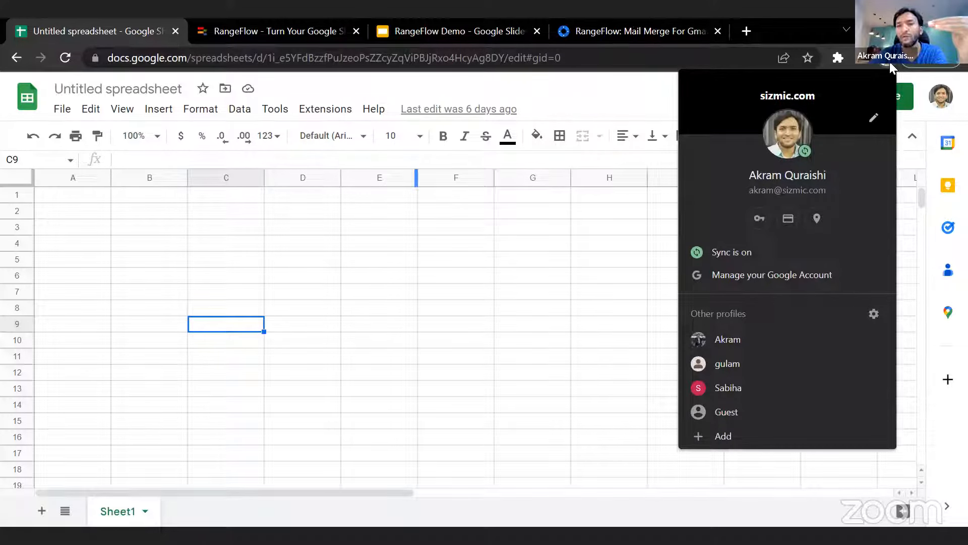
- Connect the RangeFlow mail merge extension to the untitled spreadsheet
left_click(326, 109)
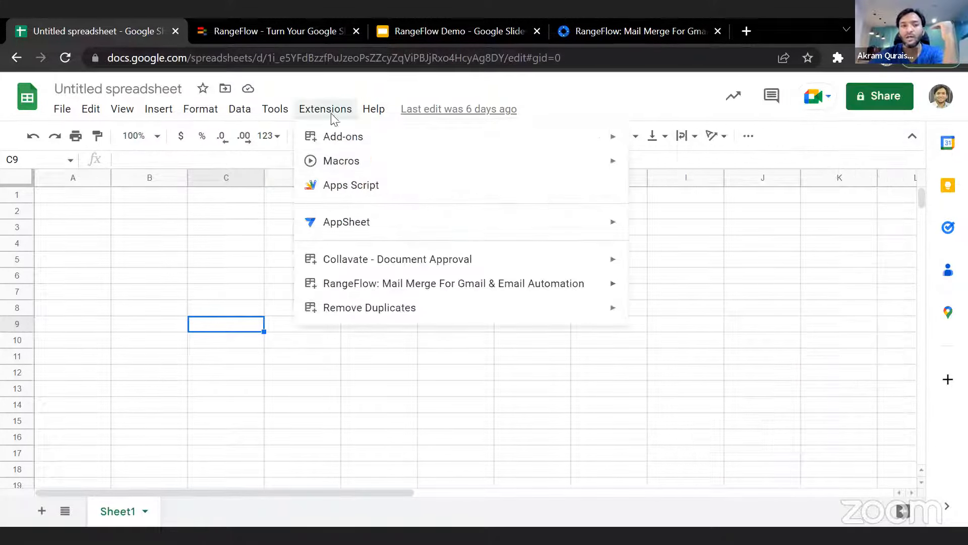
mouse_move(588, 292)
left_click(671, 290)
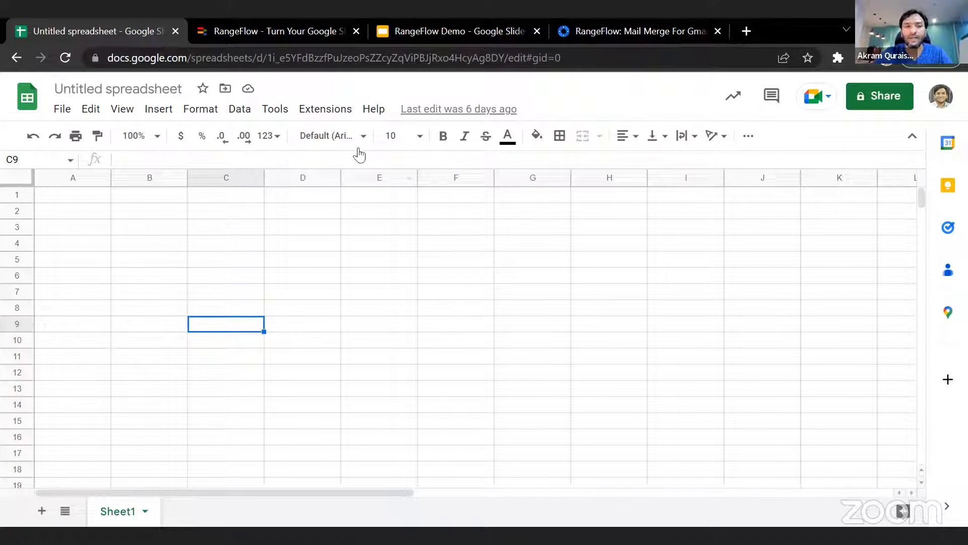
- Open the Pipelines page of the RangeFlow dashboard within the spreadsheet
left_click(340, 116)
mouse_move(603, 283)
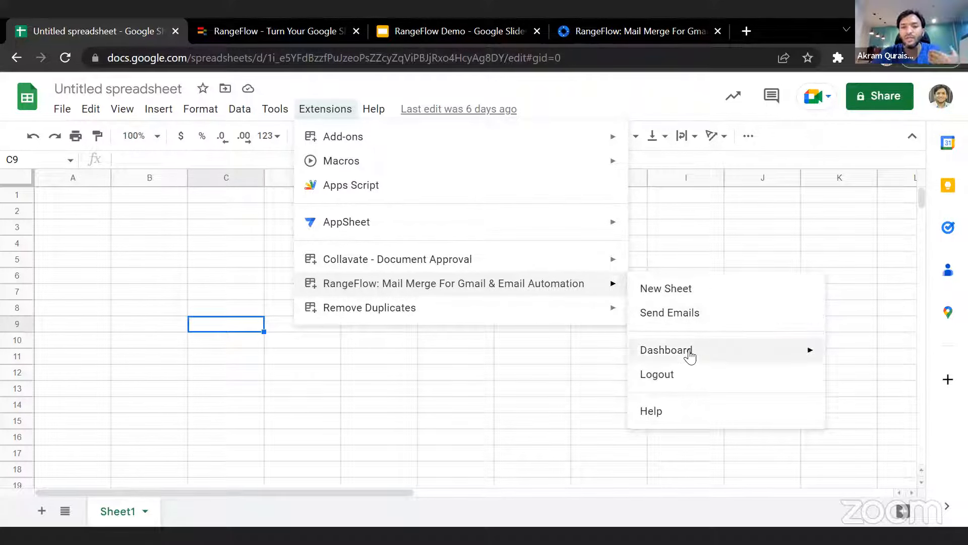
mouse_move(690, 355)
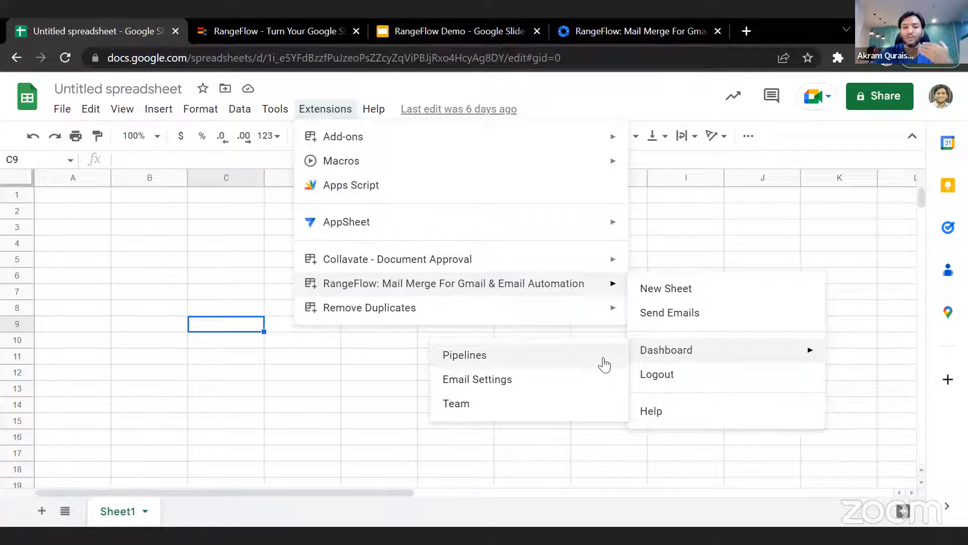
left_click(604, 364)
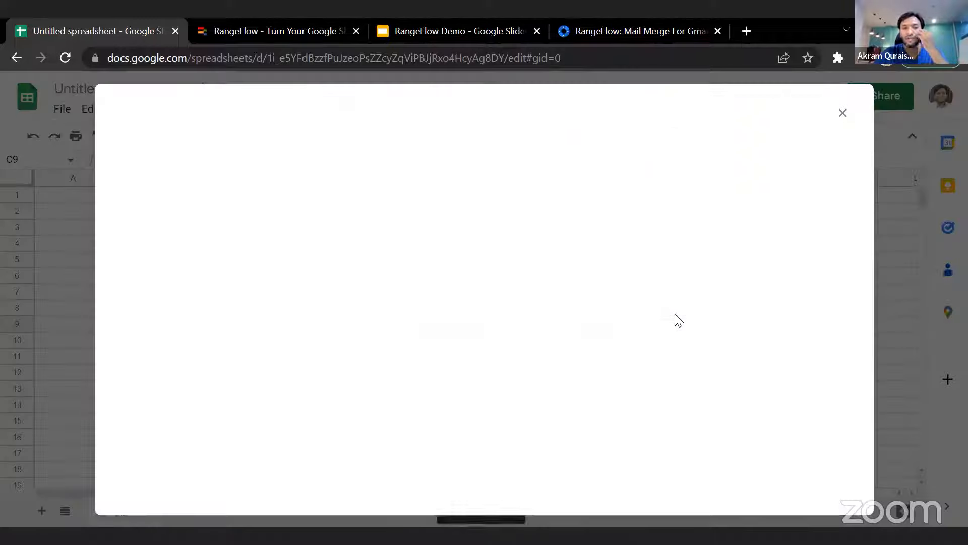
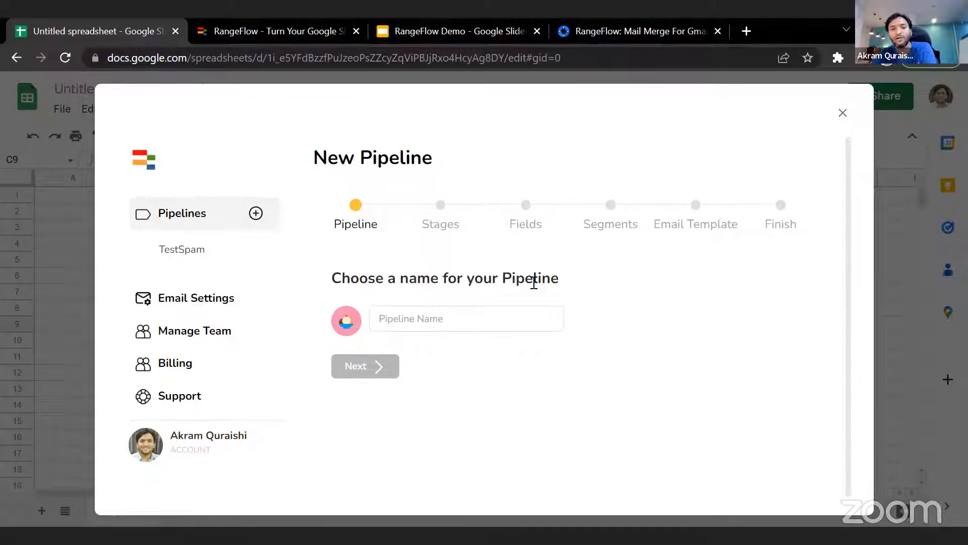
- Name the new pipeline "SaaS Cold Email"
left_click(417, 318)
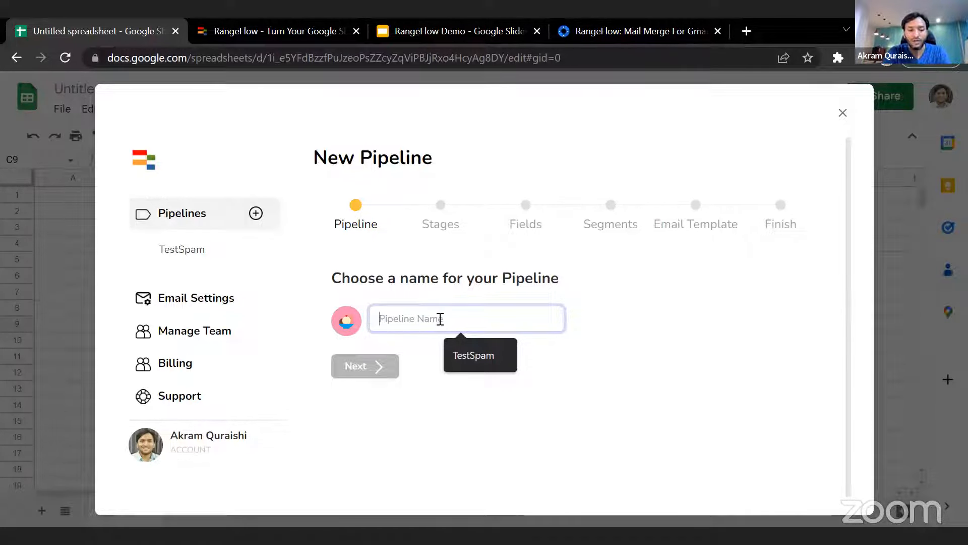
type("SaaS")
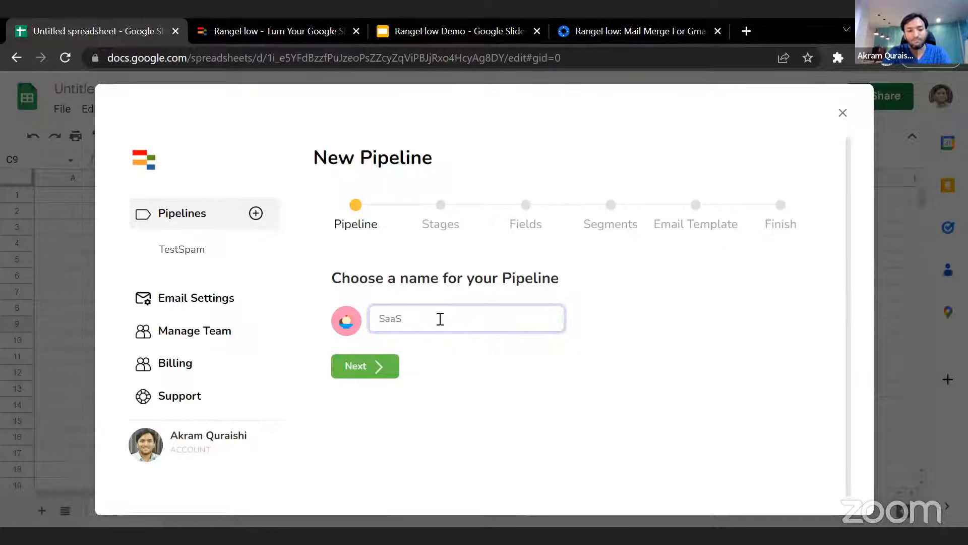
type("Co")
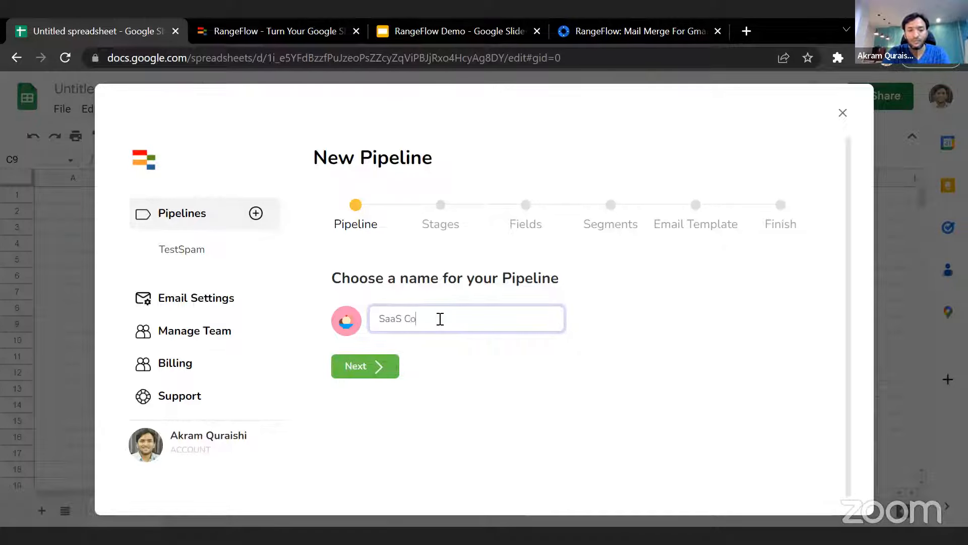
type("ld Email Campaign")
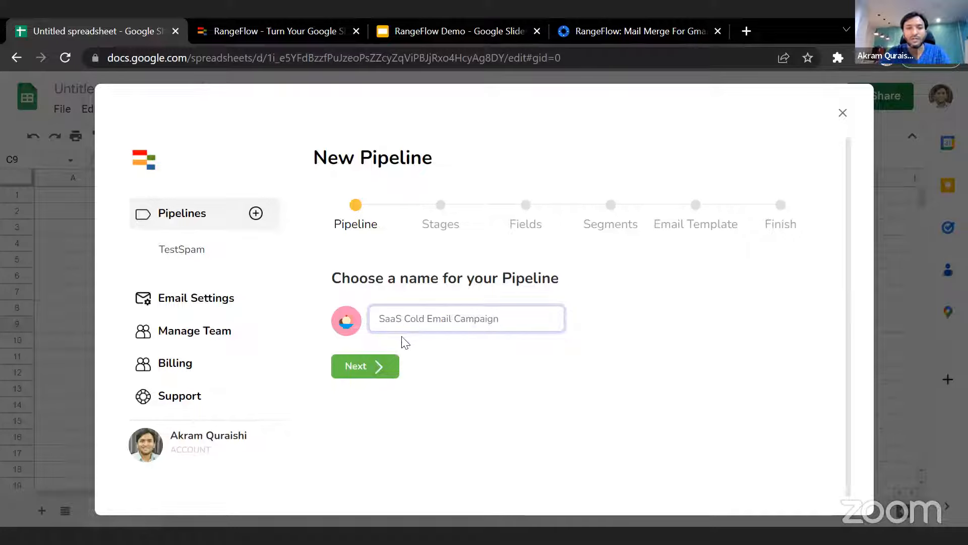
double_click(471, 318)
key("BackSpace")
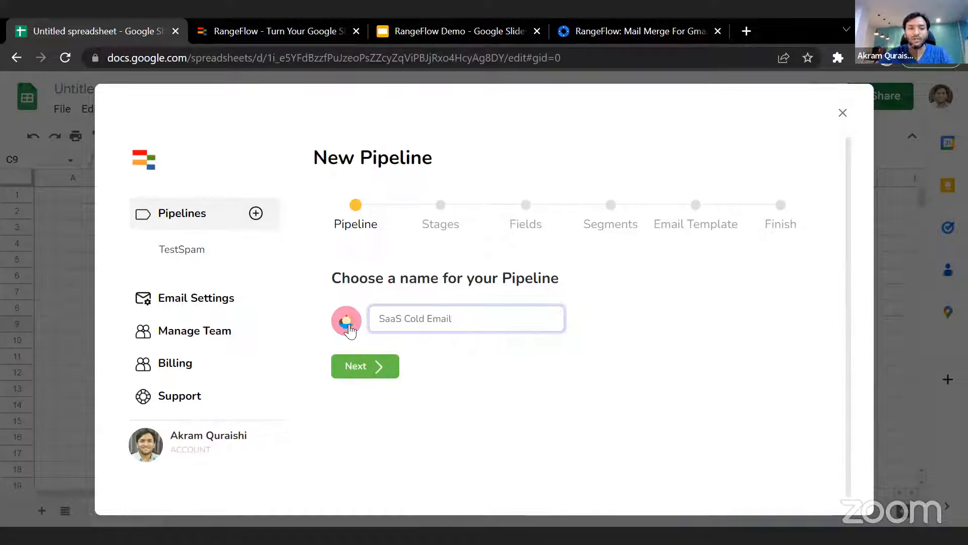
- Give the pipeline an astronaut emoji icon on a light mint green background and continue to the stages setup
left_click(346, 321)
scroll(439, 368, "down", 2)
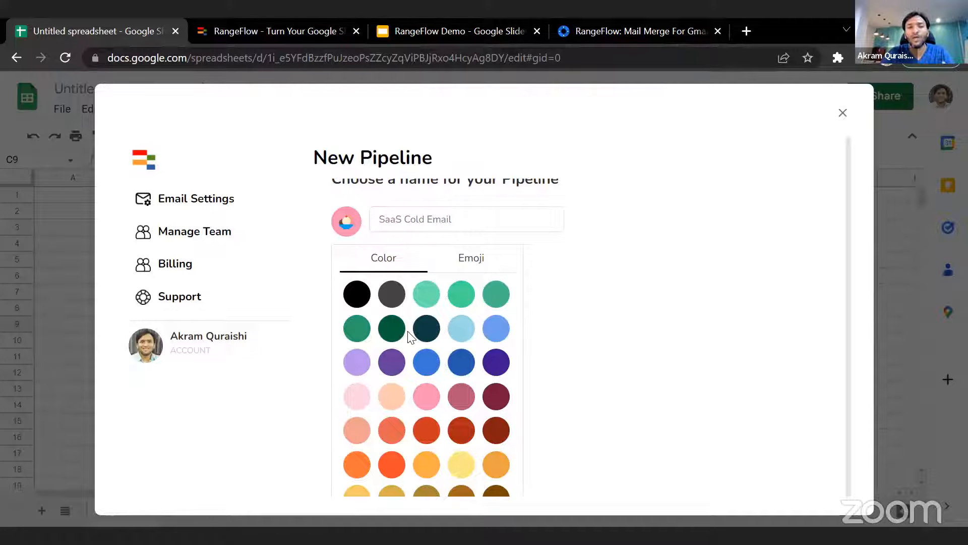
left_click(474, 262)
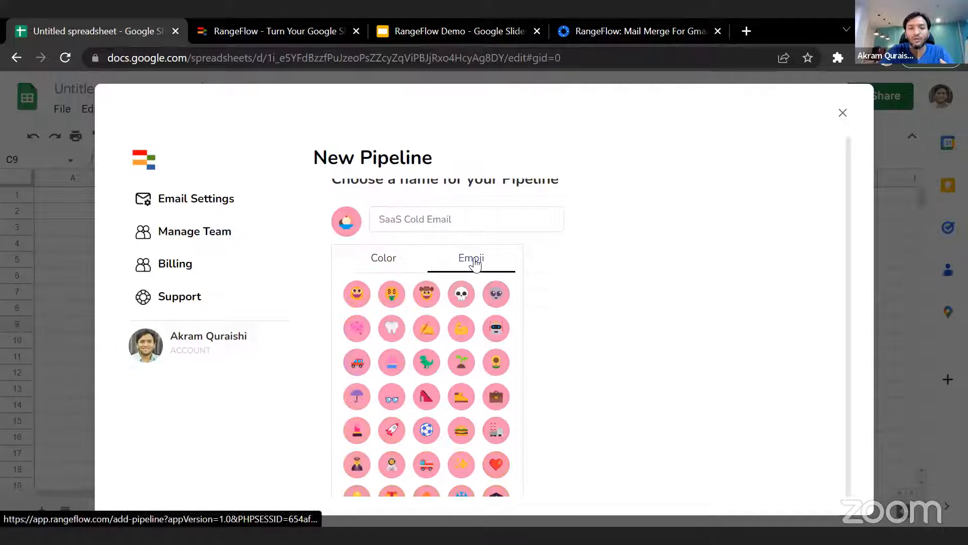
scroll(436, 310, "down", 1)
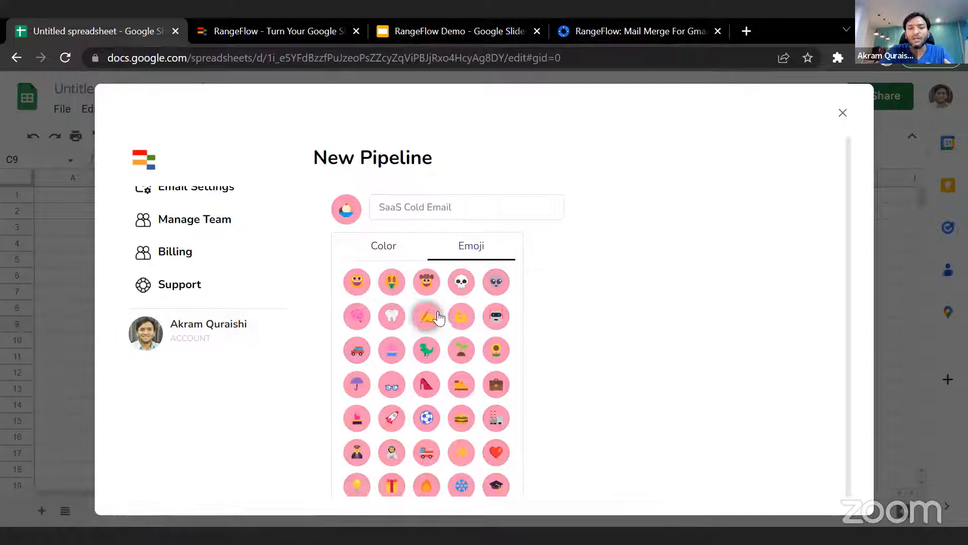
left_click(392, 452)
left_click(380, 258)
scroll(378, 255, "up", 1)
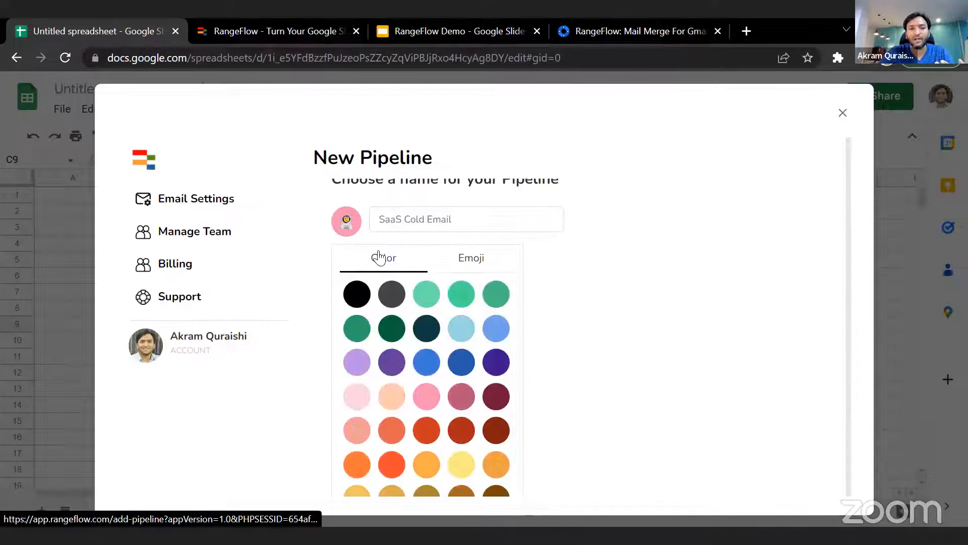
left_click(425, 294)
left_click(651, 252)
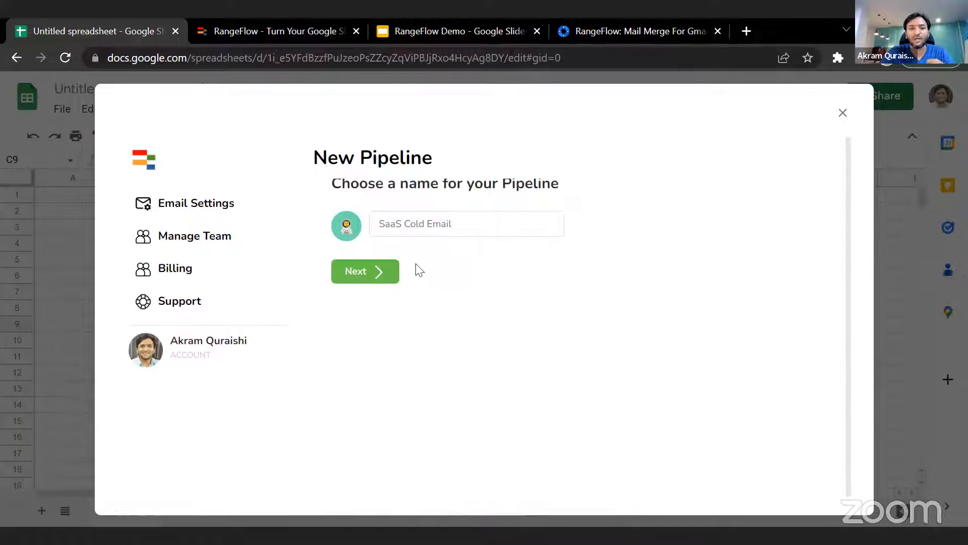
left_click(385, 272)
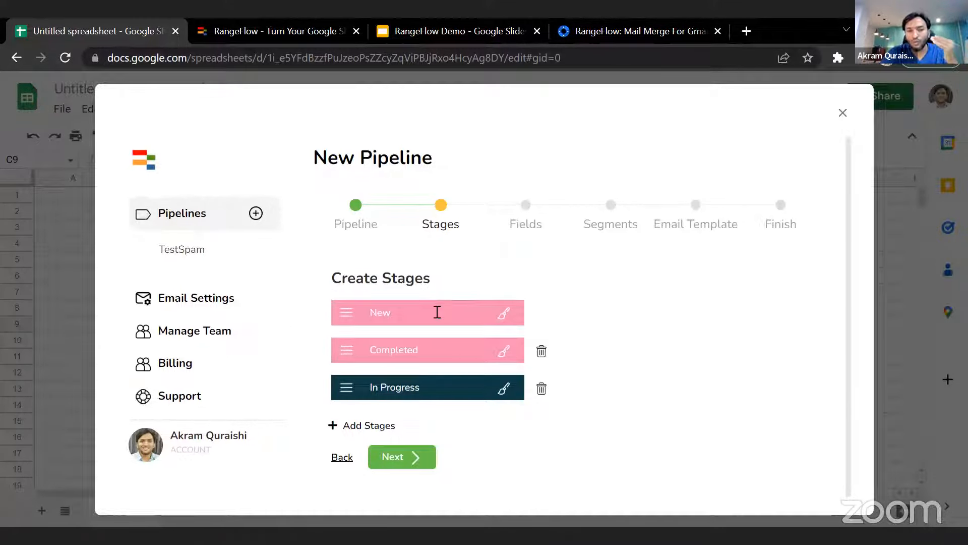
- Recolor the New stage light blue and move the In Progress stage above Completed
left_click(503, 315)
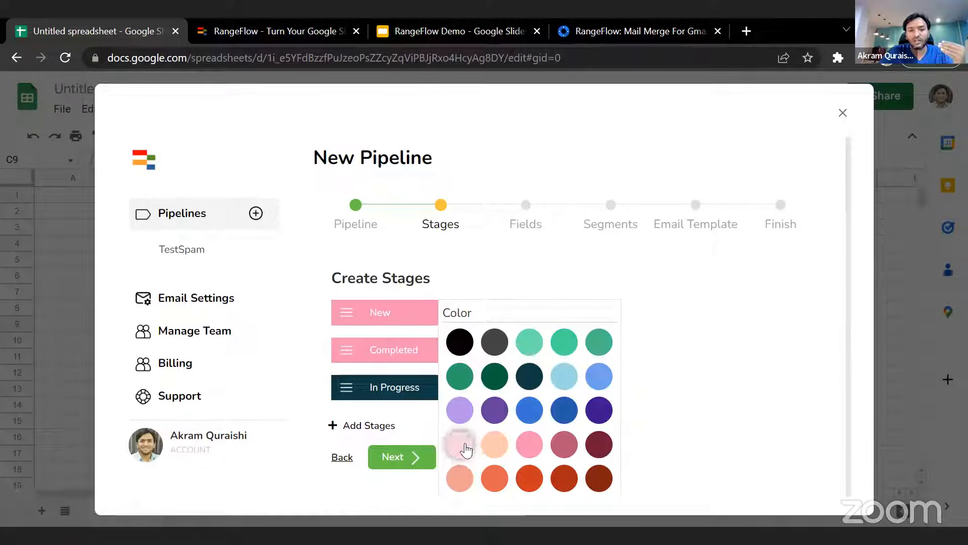
left_click(564, 375)
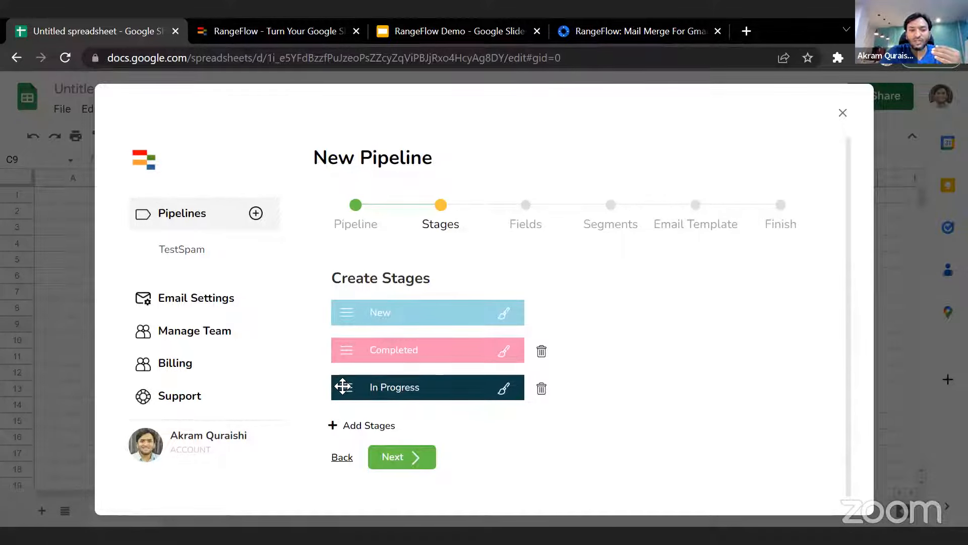
left_click_drag(342, 385, 344, 350)
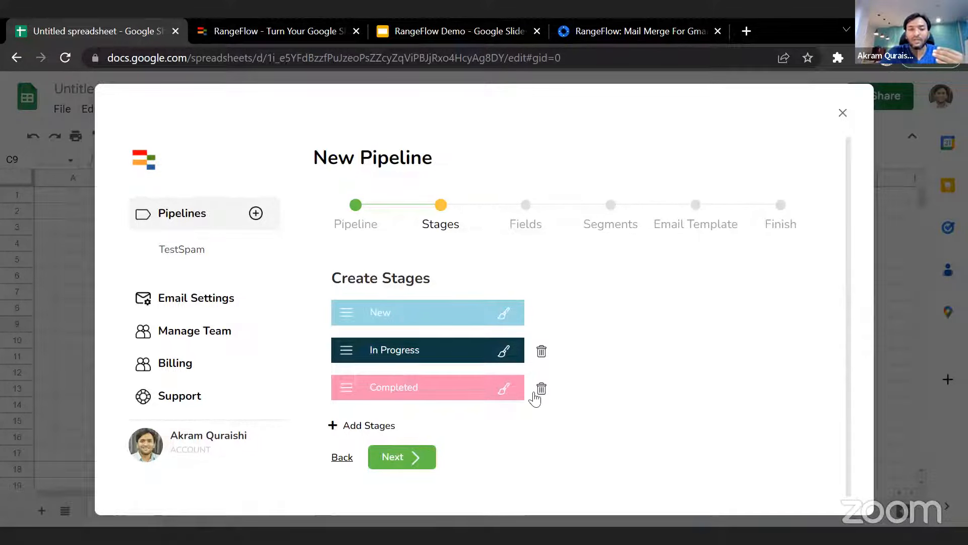
- Add two stages named Hot and Demo to the end of the pipeline's stage list
left_click(369, 426)
left_click(407, 424)
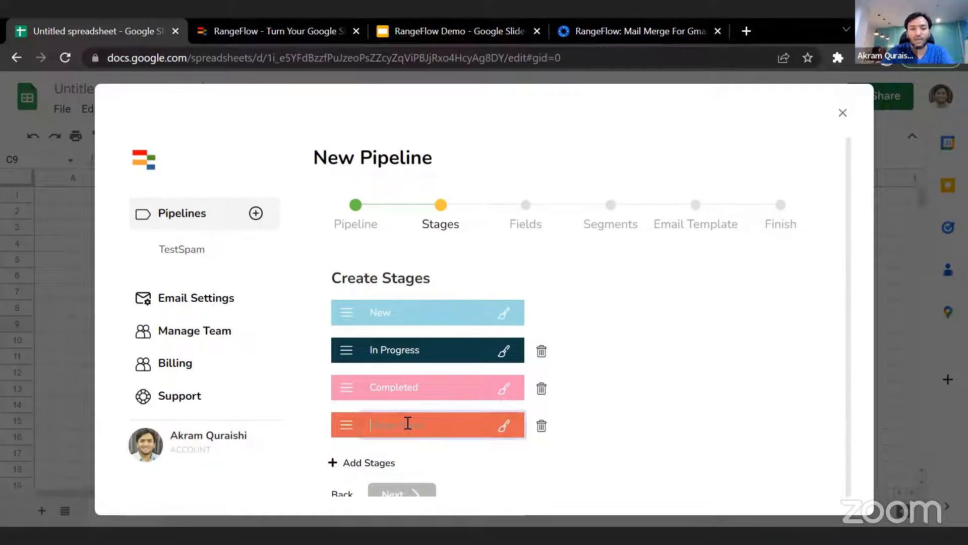
type("Hot")
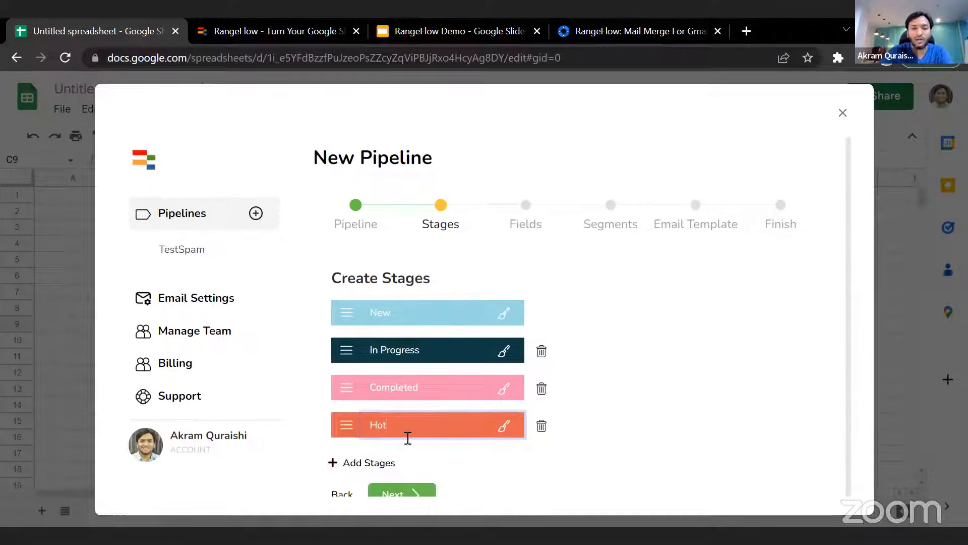
left_click(380, 461)
scroll(454, 449, "down", 2)
left_click(430, 385)
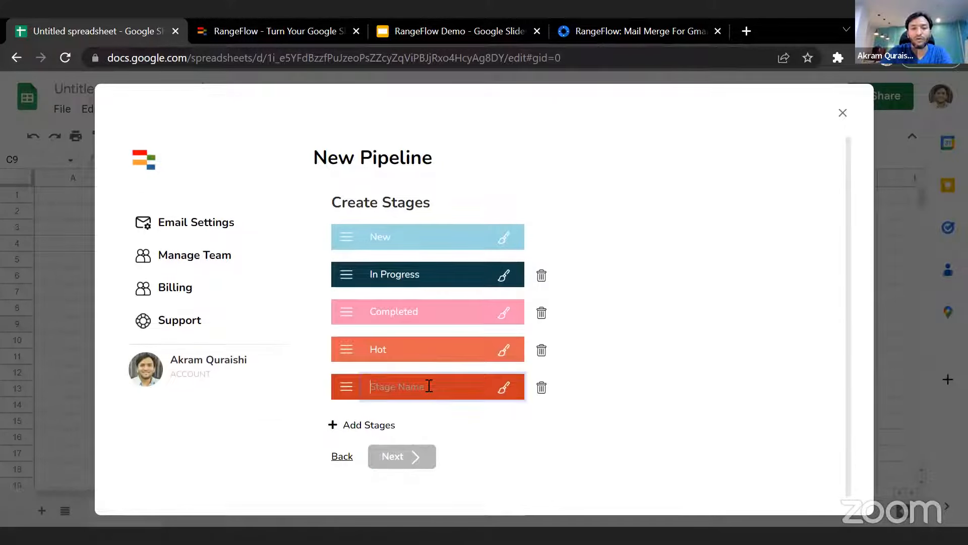
type("Demo")
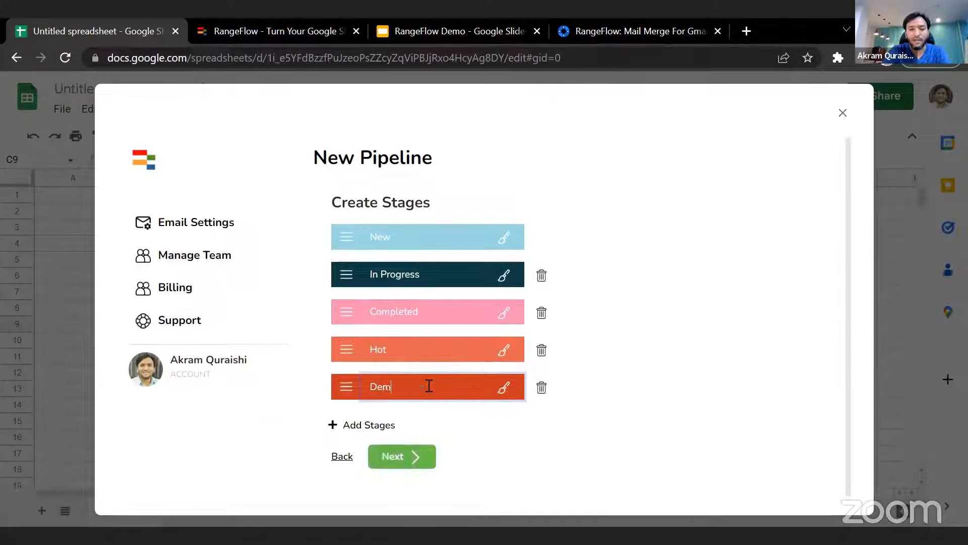
- Add a stage named Lost and recolor the Demo stage dark green
left_click(383, 427)
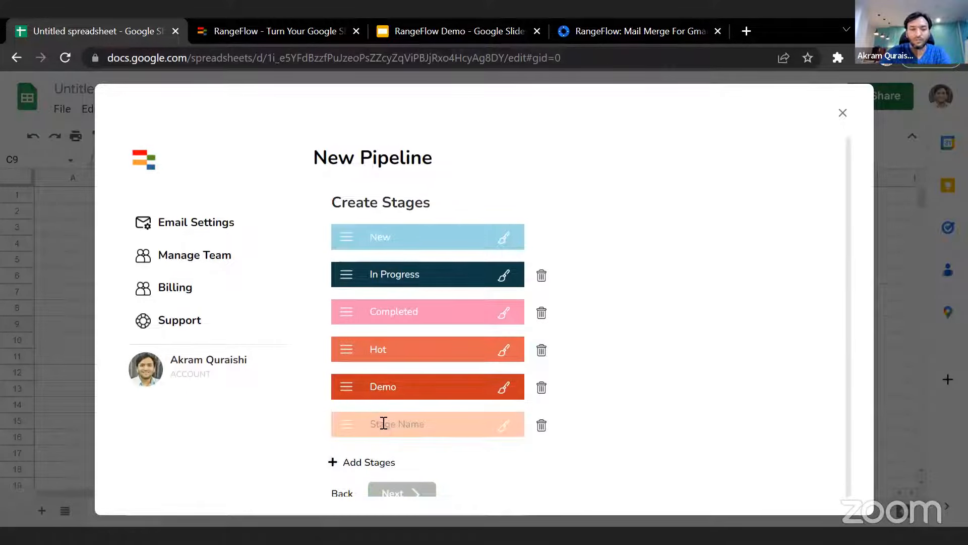
left_click(383, 422)
type("Lost")
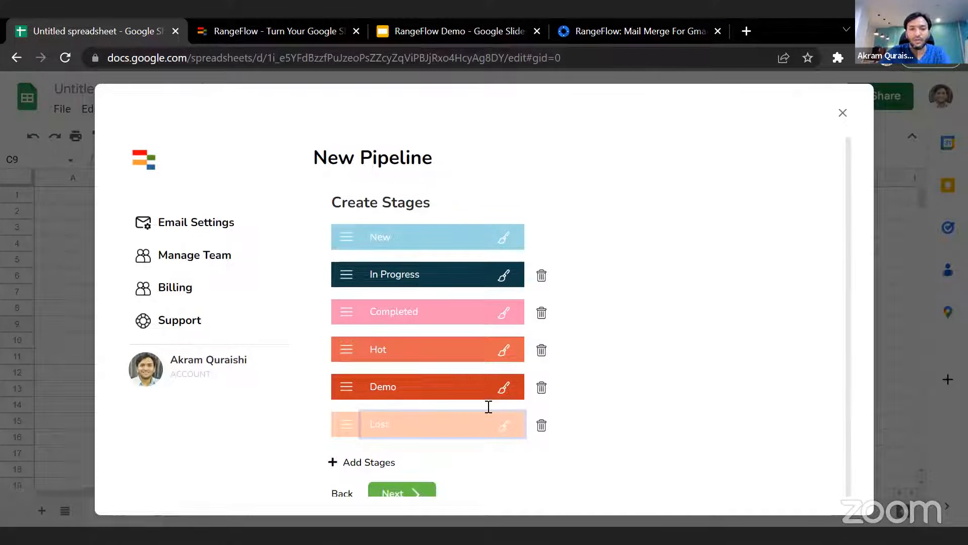
left_click(504, 388)
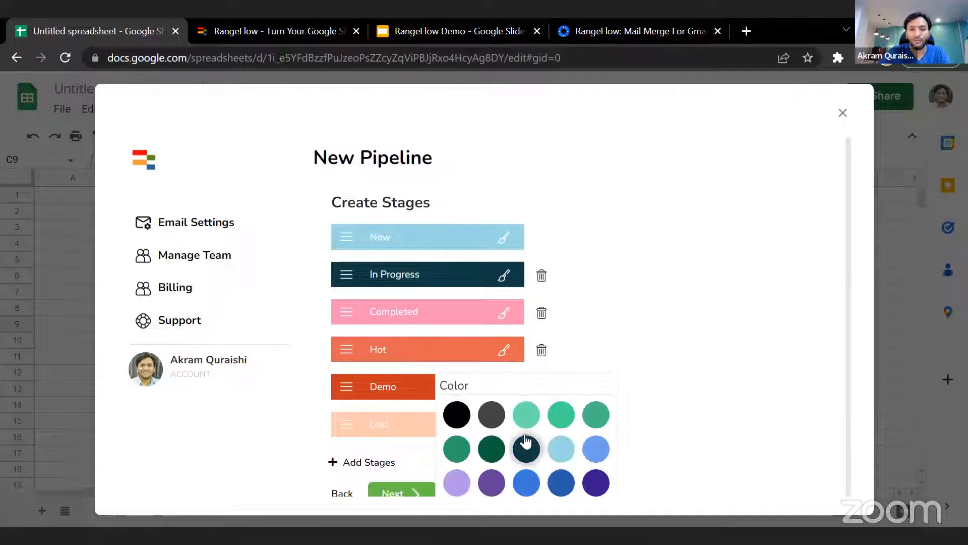
left_click(456, 448)
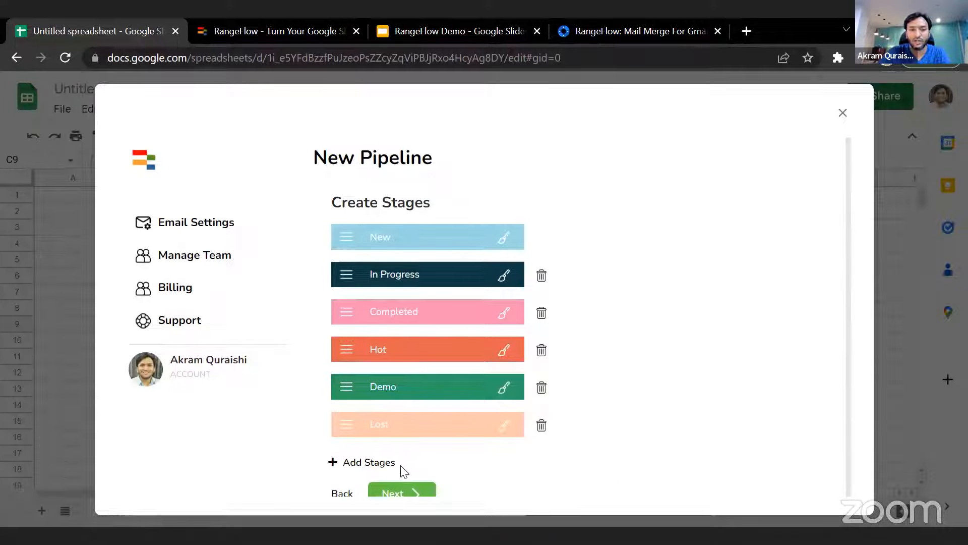
- Add a stage named Won after Lost and color it medium green
scroll(489, 422, "down", 1)
left_click(385, 444)
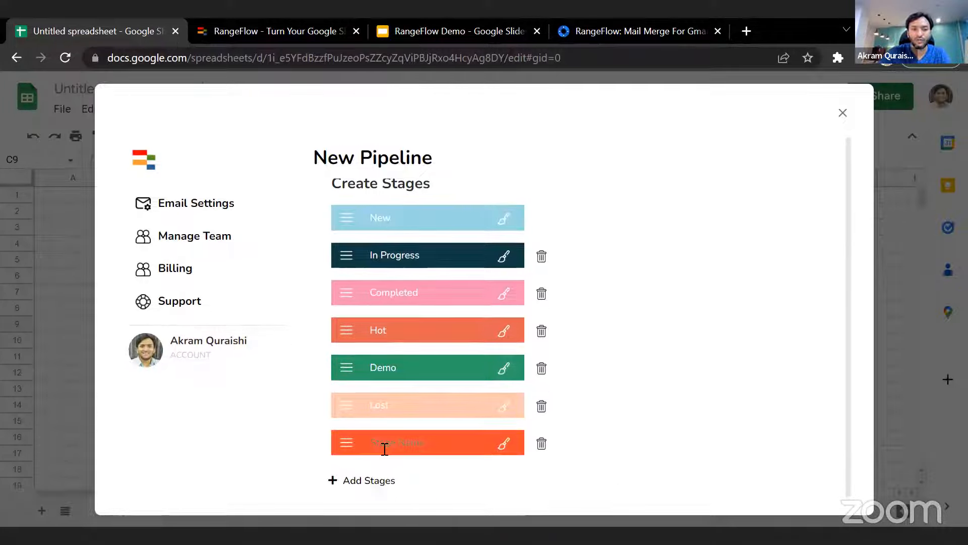
left_click(390, 446)
type("Wor")
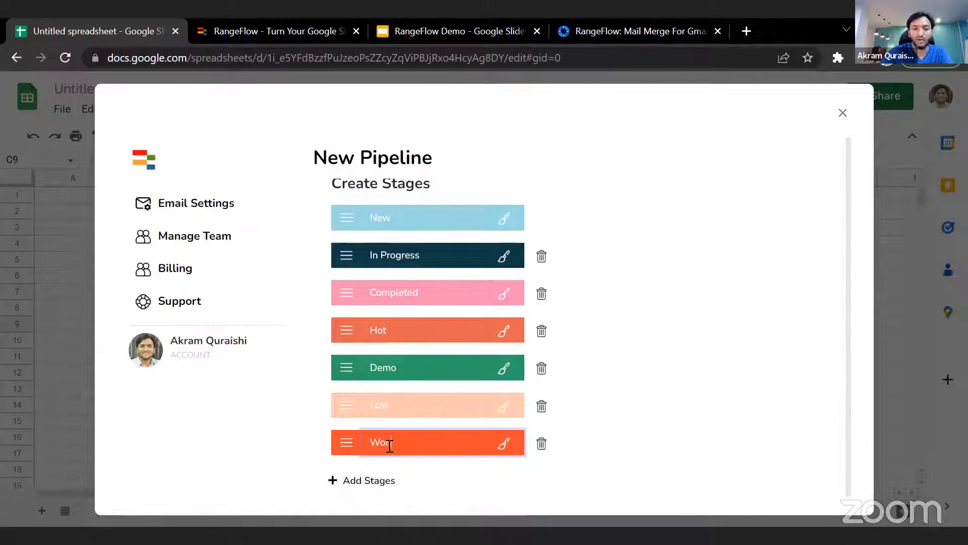
type("n")
left_click(503, 444)
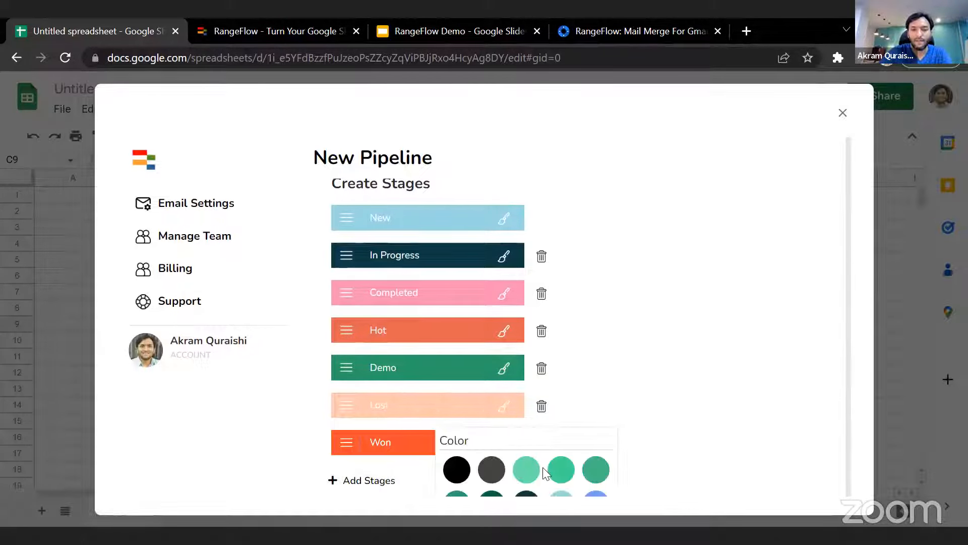
left_click(596, 470)
- Recolor the Demo stage light mint green and the Lost stage pale yellow
left_click(506, 375)
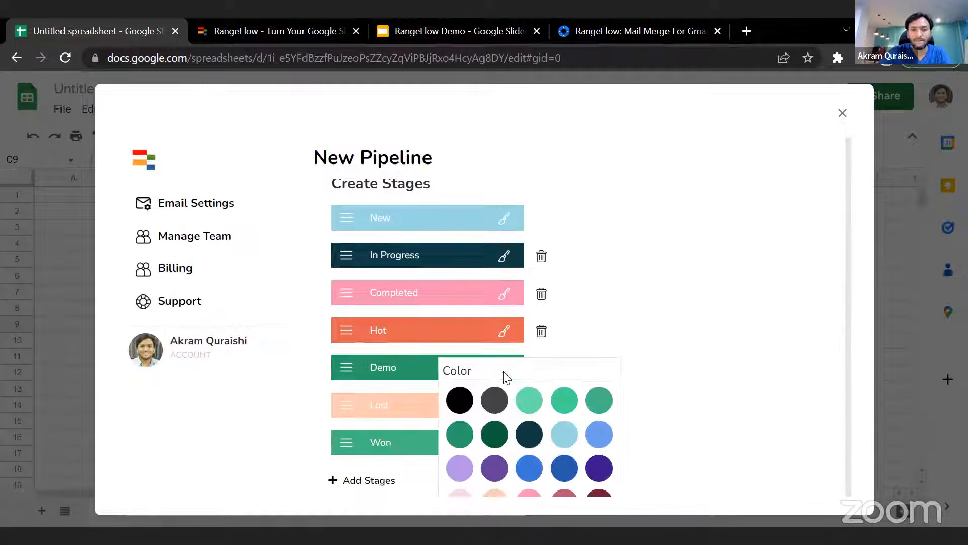
left_click(529, 400)
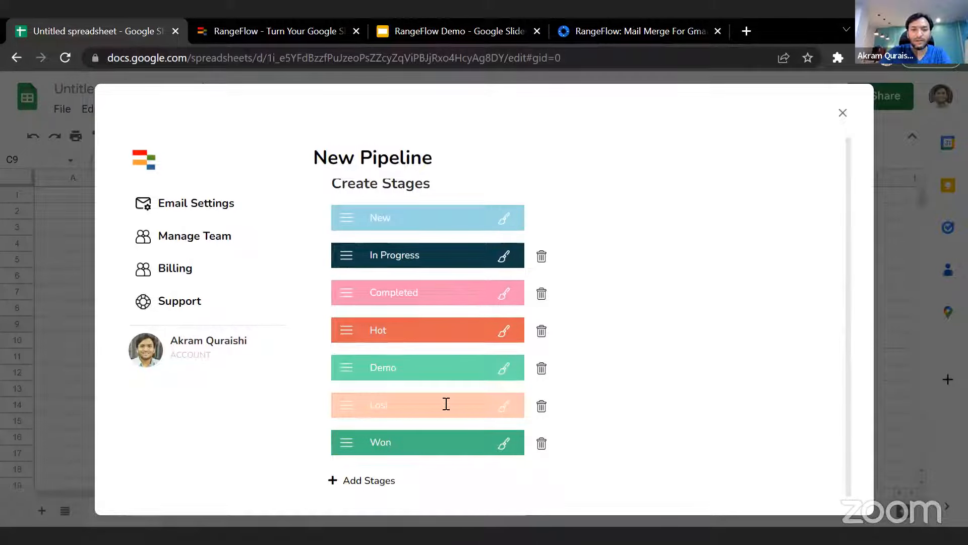
left_click(502, 408)
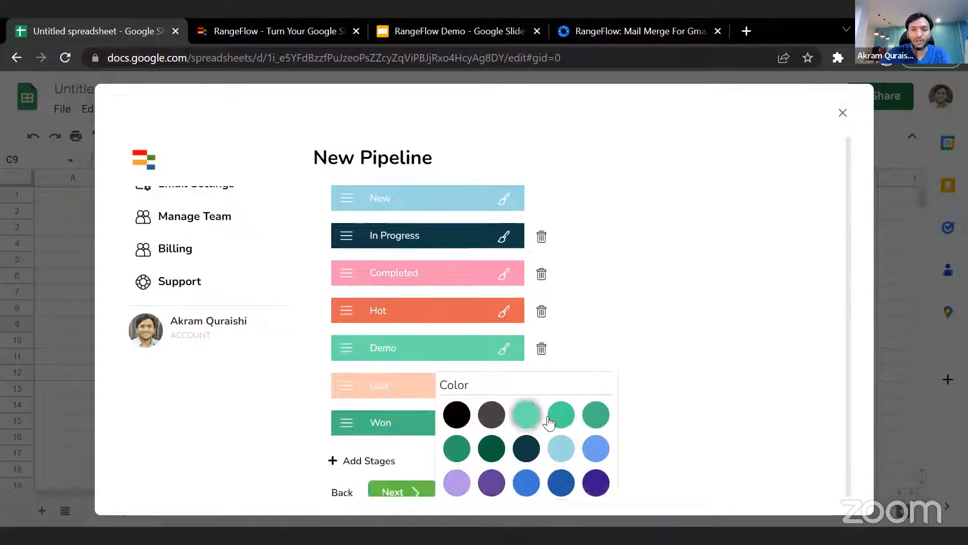
scroll(549, 422, "down", 2)
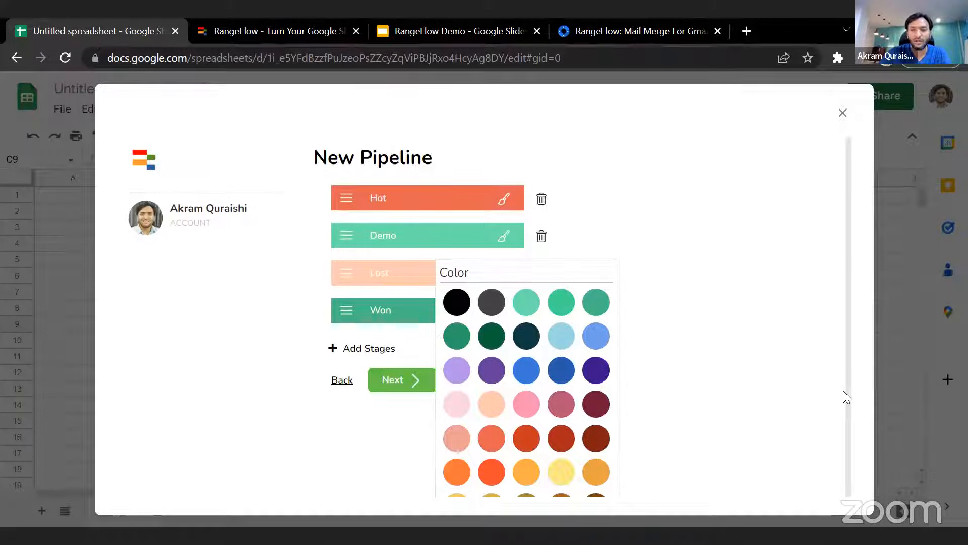
left_click(567, 477)
scroll(592, 391, "up", 2)
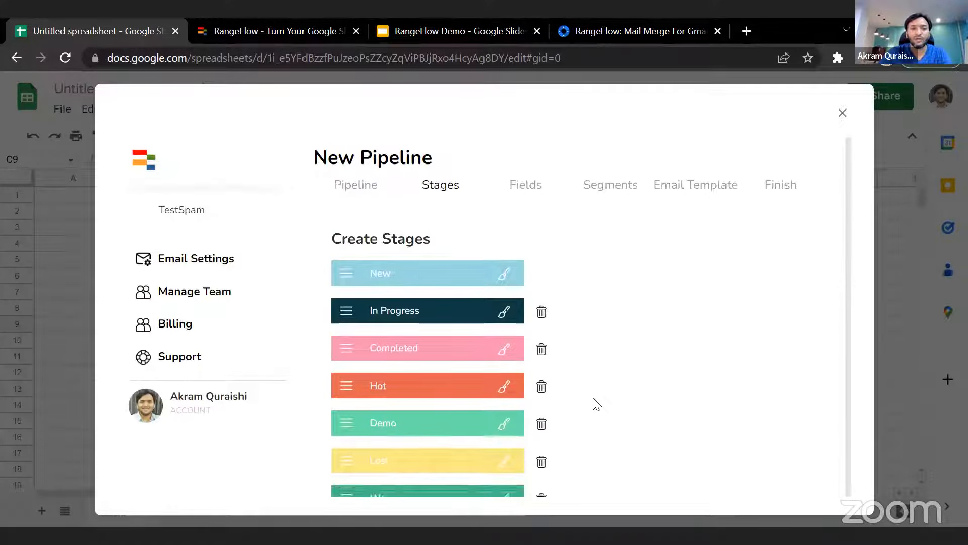
- Delete the Completed stage and move the Won stage above Lost
scroll(596, 404, "down", 2)
scroll(661, 328, "up", 2)
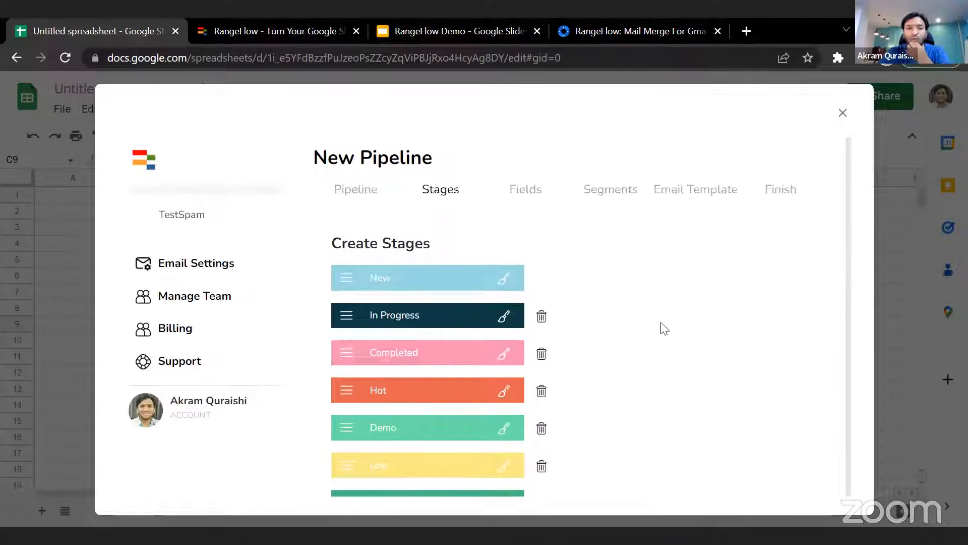
scroll(661, 328, "down", 2)
scroll(661, 328, "up", 2)
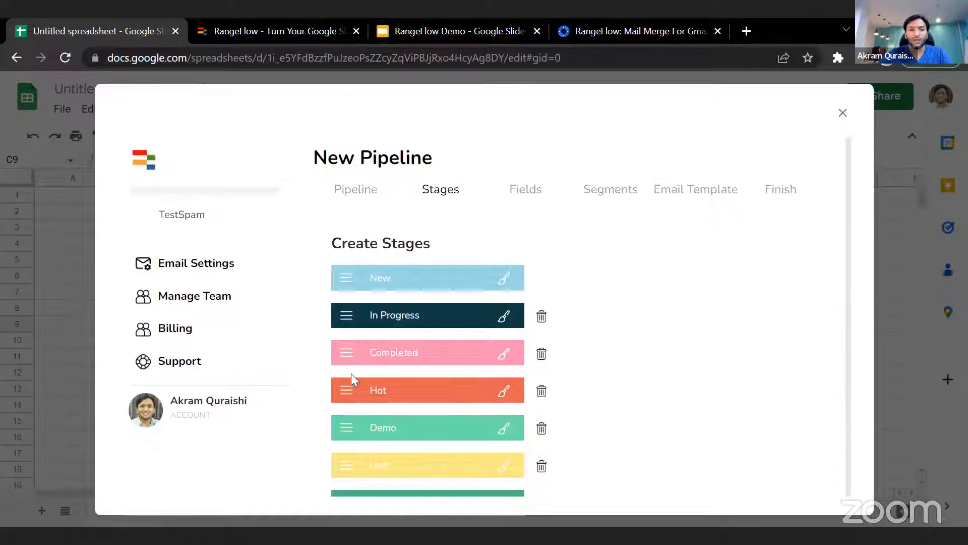
left_click(541, 355)
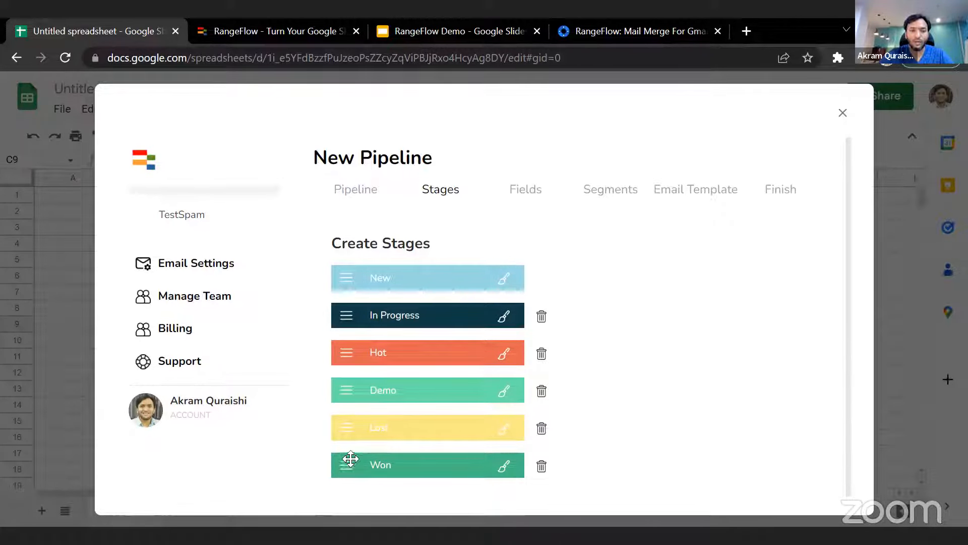
left_click_drag(344, 454, 345, 426)
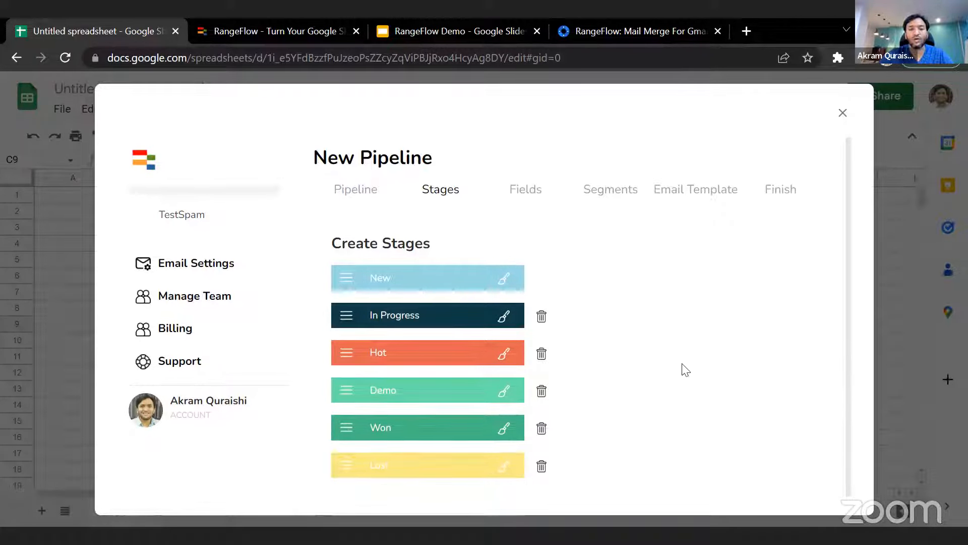
scroll(683, 368, "down", 1)
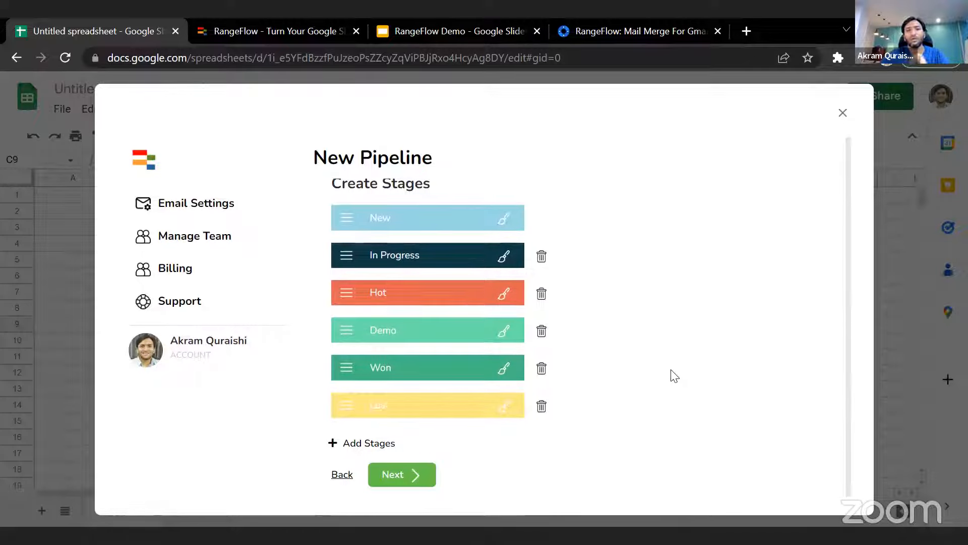
- Proceed to the new pipeline's Fields step and look over the default Name, Email and Niche fields
left_click(403, 475)
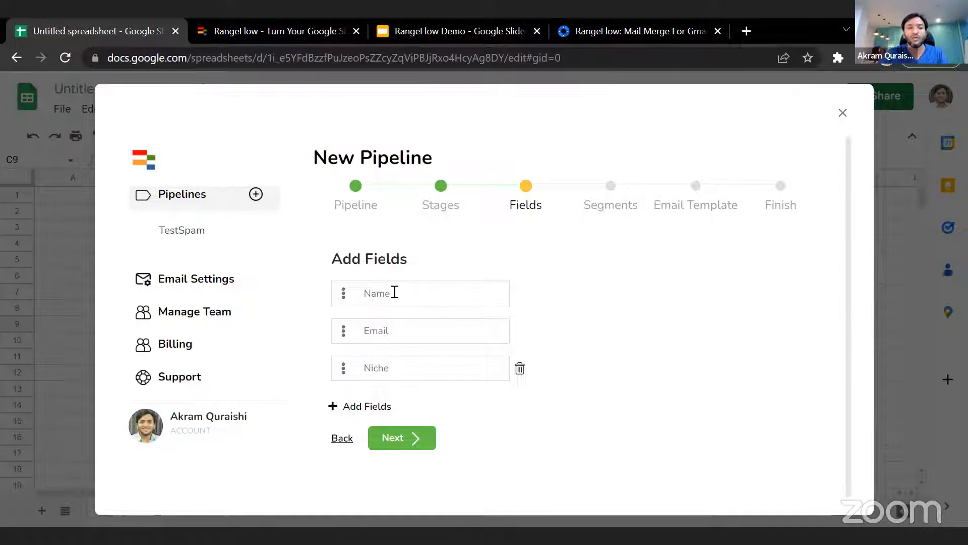
left_click(409, 292)
left_click(410, 331)
left_click(412, 370)
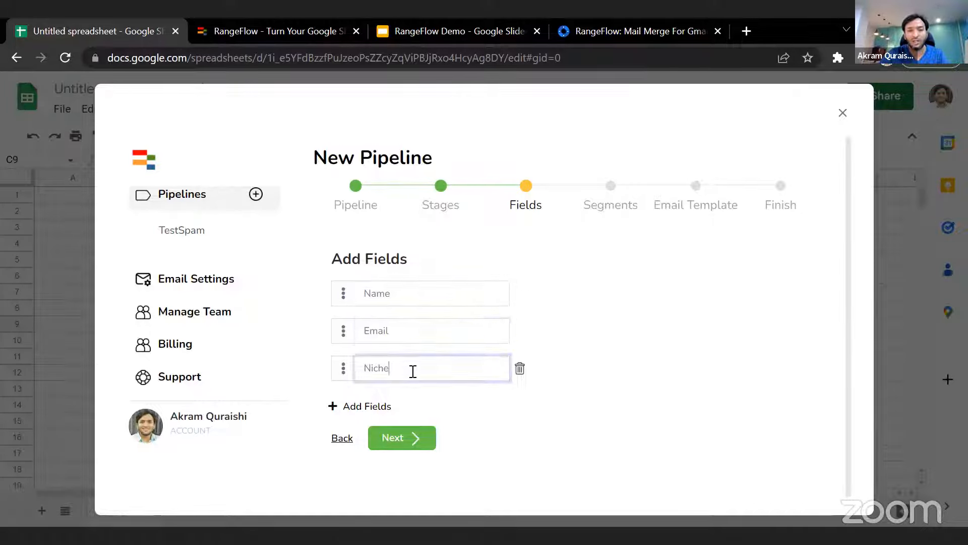
left_click_drag(412, 370, 367, 367)
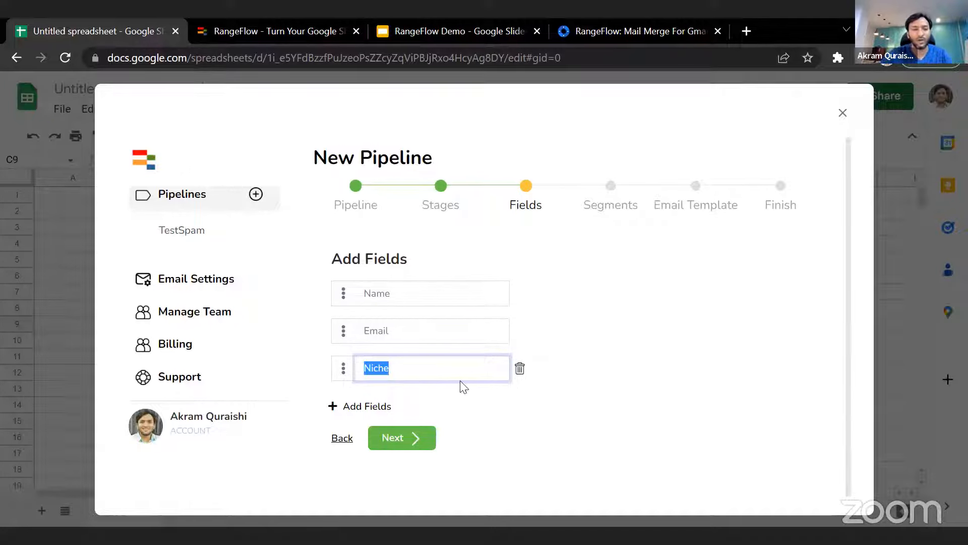
- Add two fields named Deal Size and Industry below the Niche field
left_click(378, 406)
left_click(399, 405)
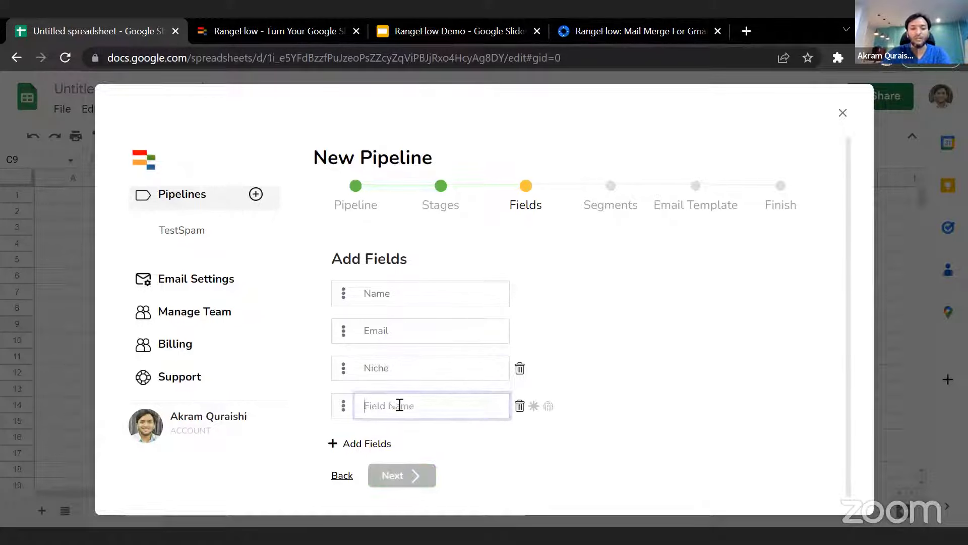
type("Deal Size")
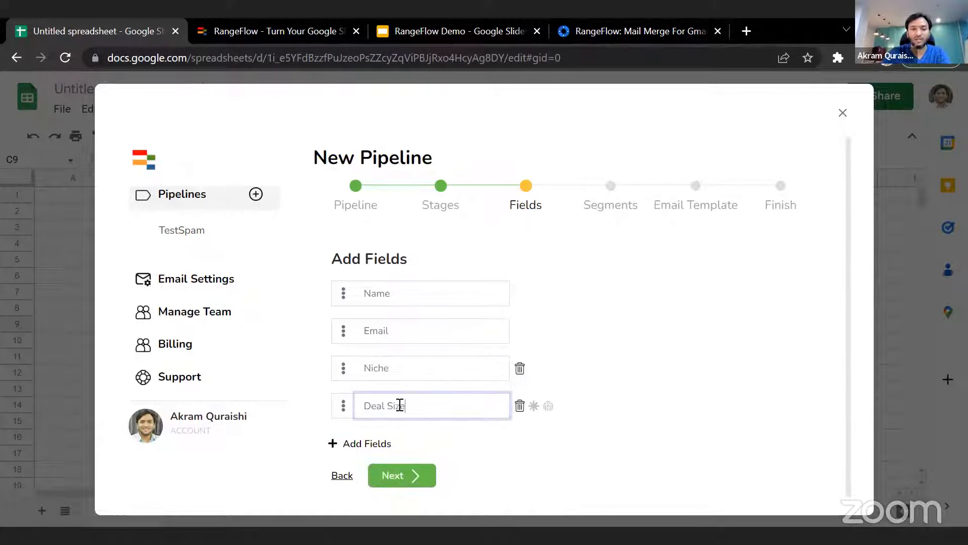
left_click(378, 445)
left_click(391, 448)
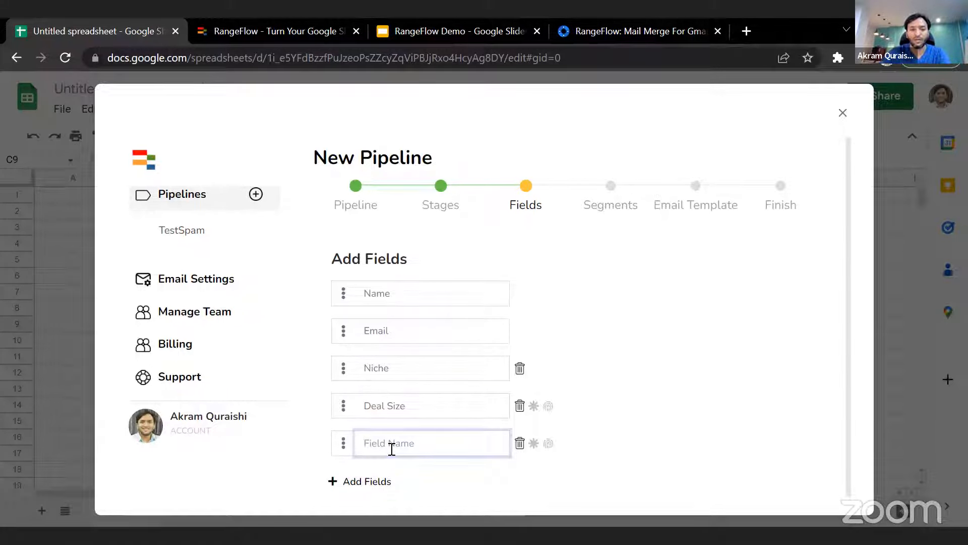
type("Indus")
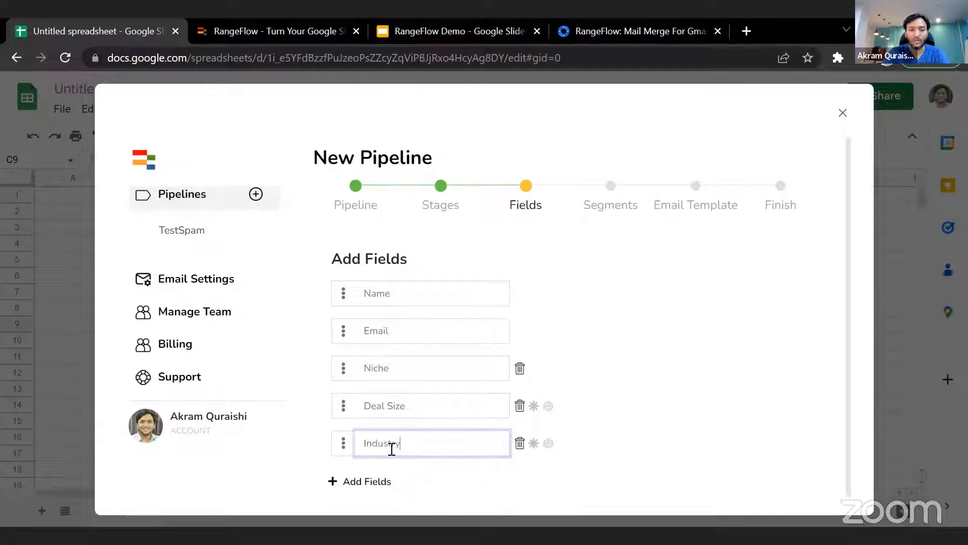
type("try")
- Mark the Deal Size field as mandatory and clear that setting again
scroll(424, 449, "down", 2)
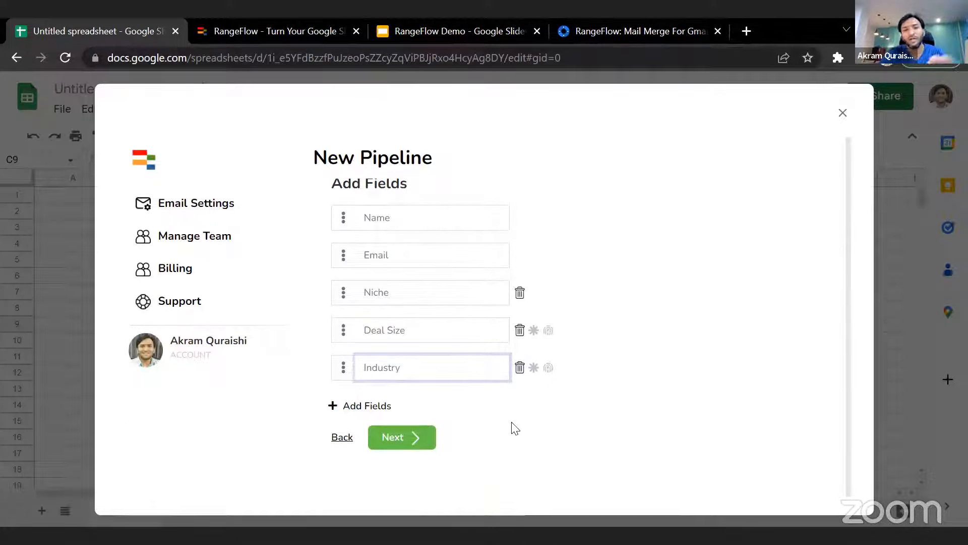
scroll(681, 298, "up", 2)
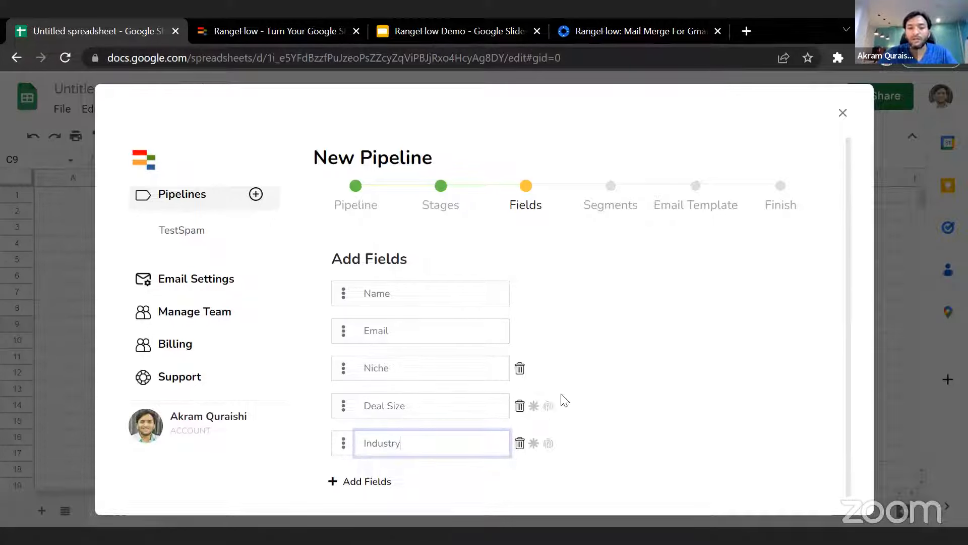
scroll(497, 307, "down", 2)
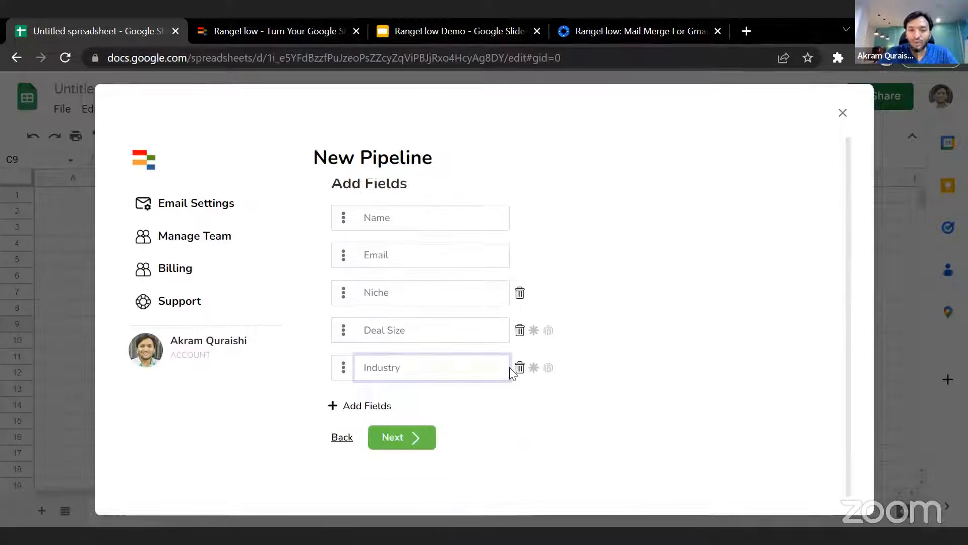
left_click(534, 333)
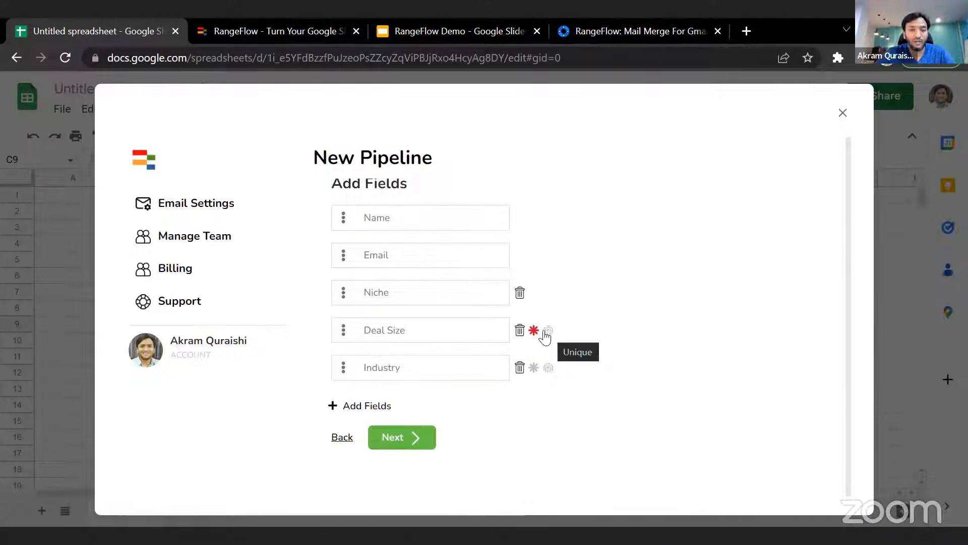
left_click(534, 330)
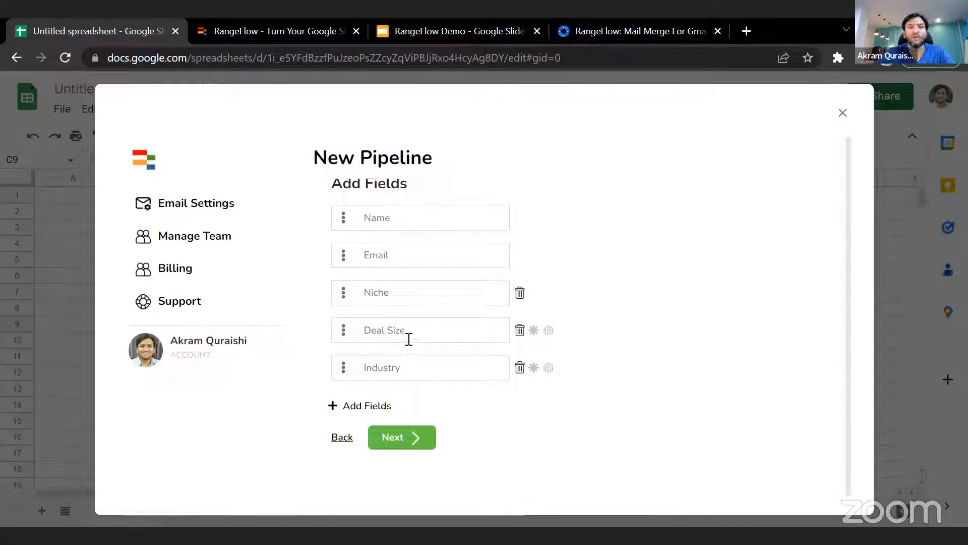
- Add a field named Website below Industry and mark it as unique
left_click(371, 405)
left_click(395, 405)
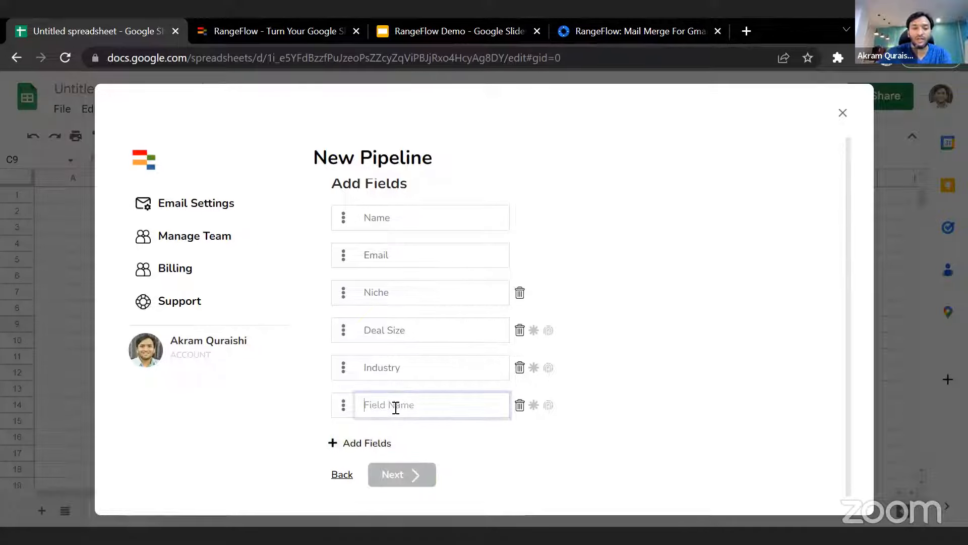
type("websit")
type("e")
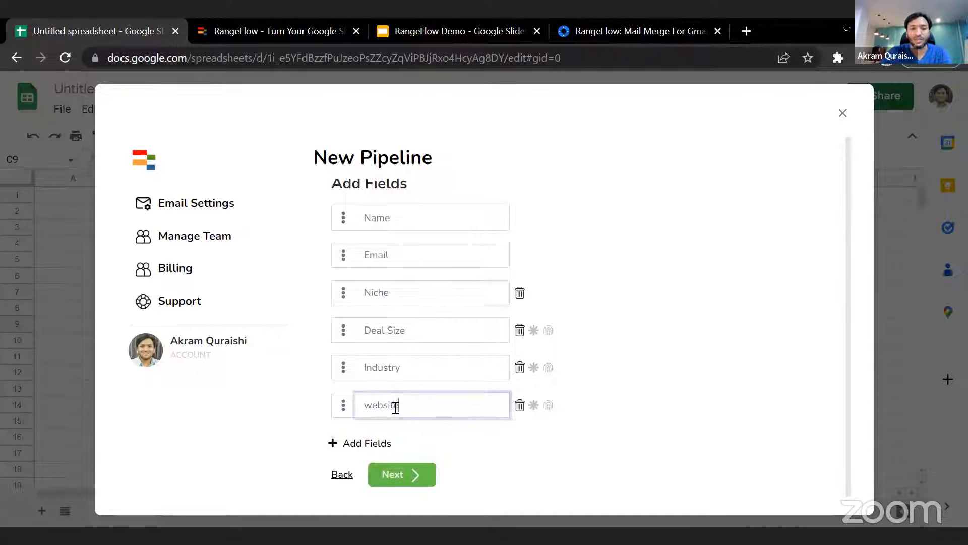
left_click(375, 405)
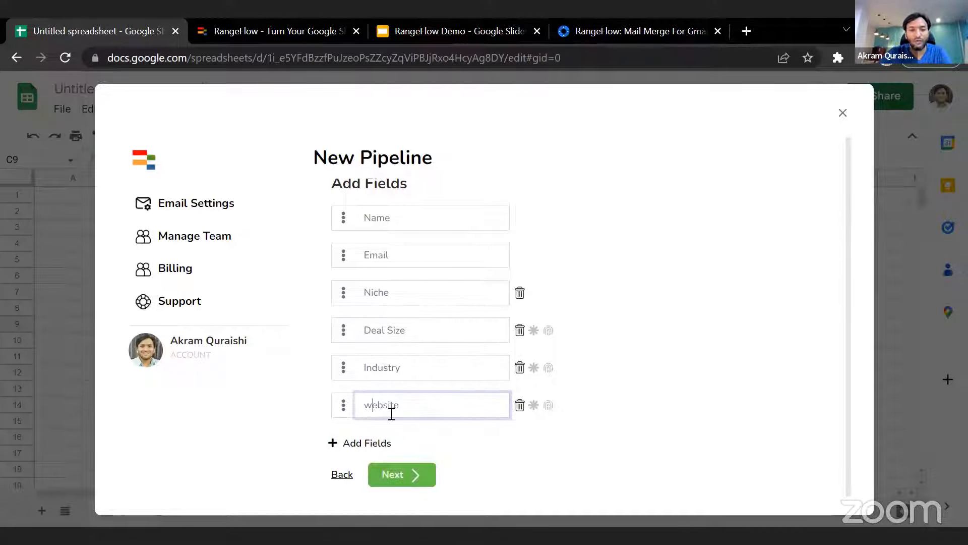
key("BackSpace")
type("W")
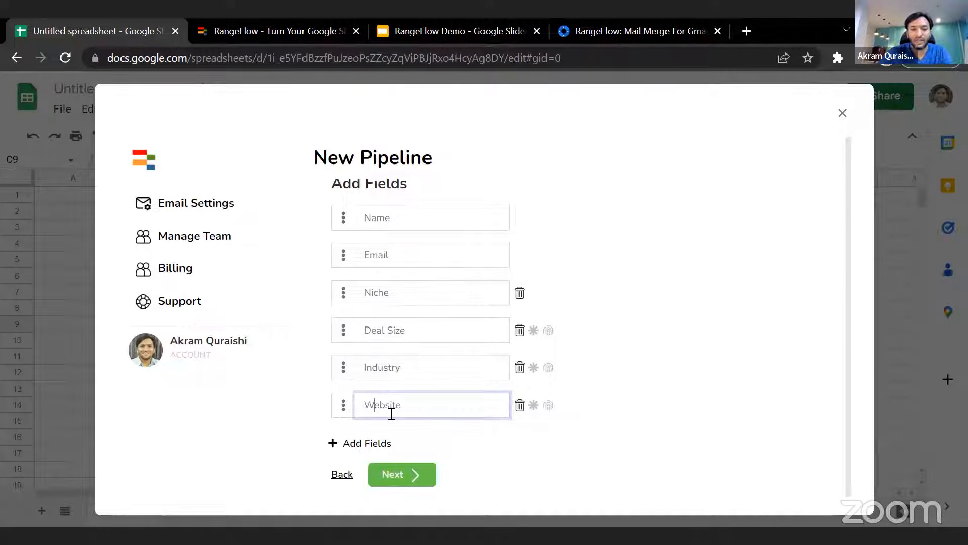
left_click(548, 405)
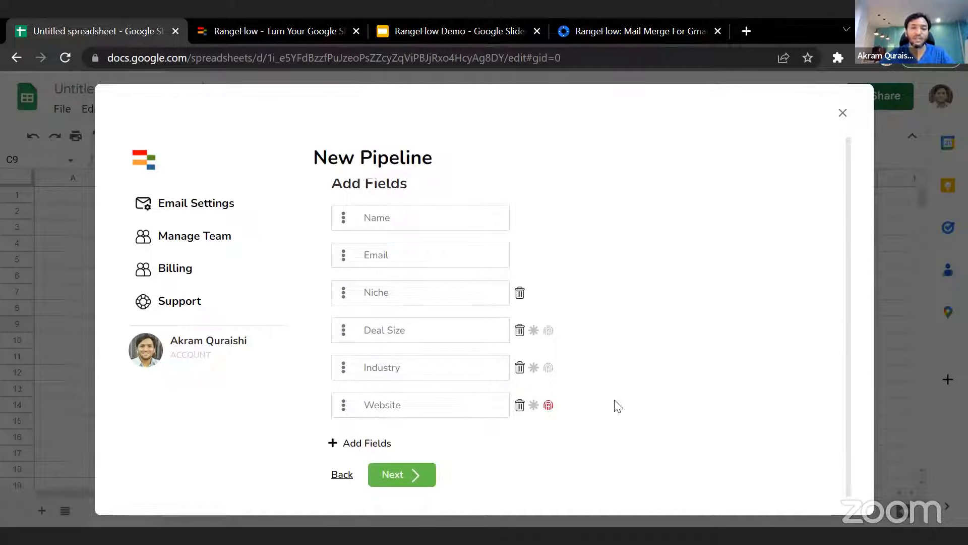
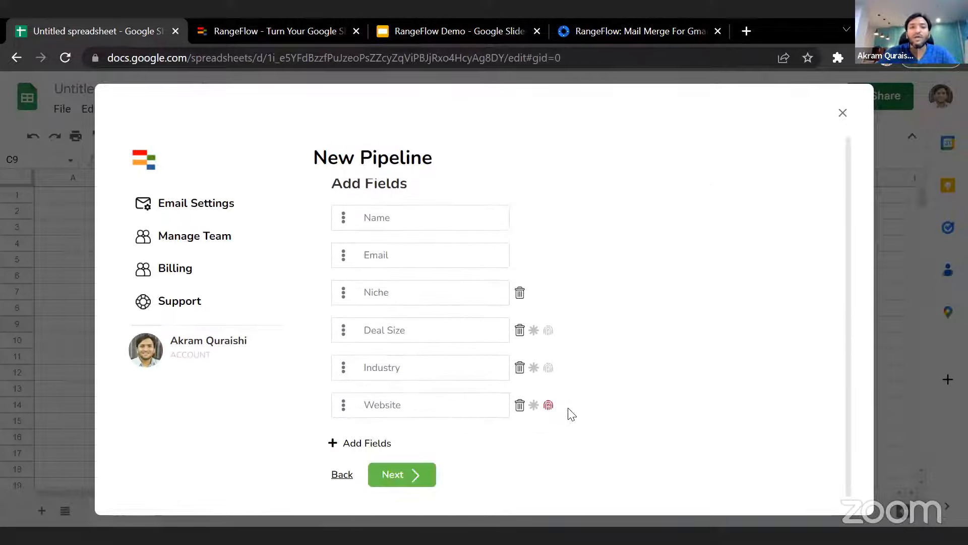
- Continue past the pipeline's fields, name its first segment "Yoga Trainer", and proceed to the Email Template step
left_click(411, 473)
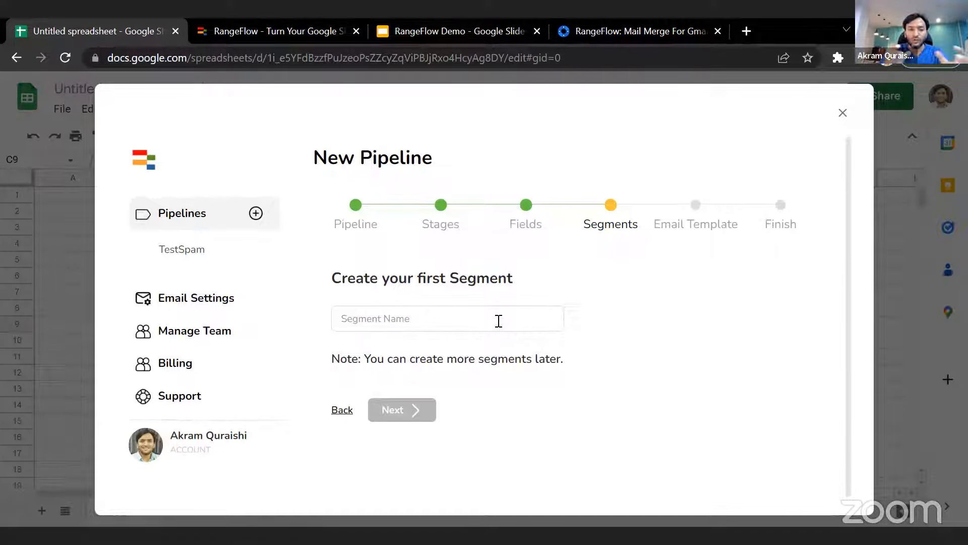
left_click(499, 321)
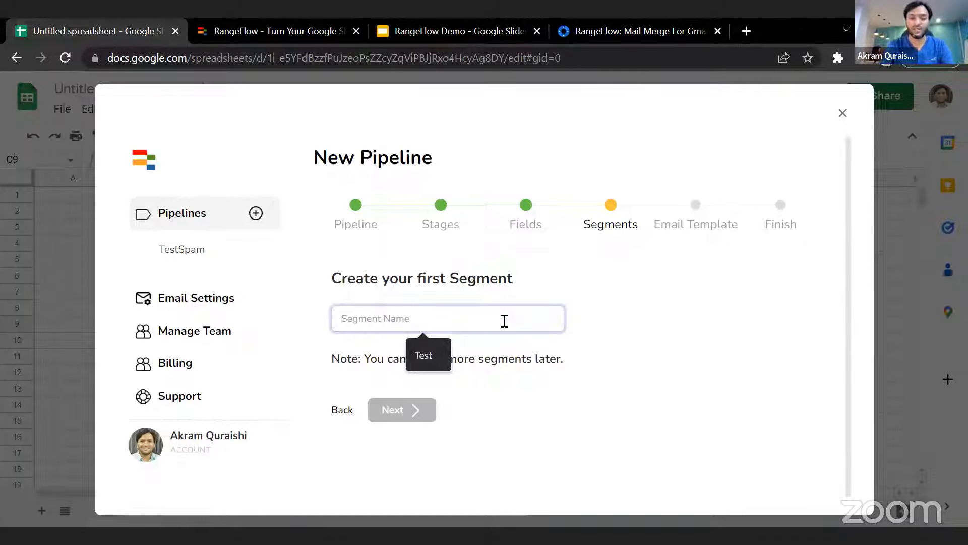
type("Yoga T")
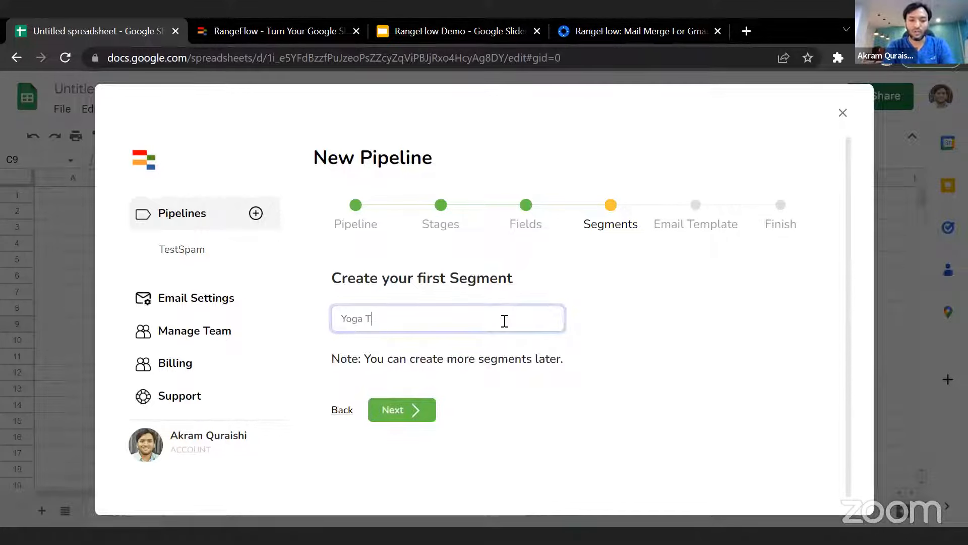
type("rainers")
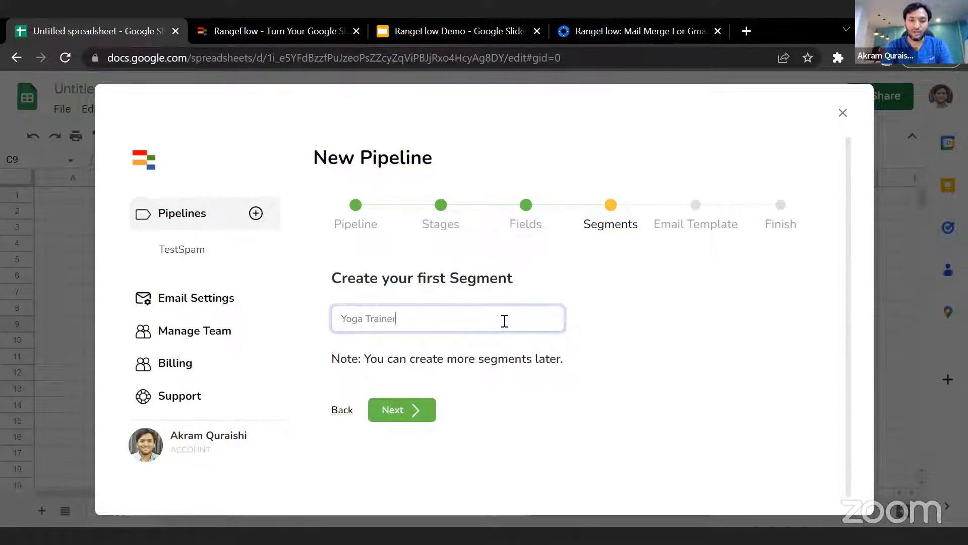
left_click(418, 401)
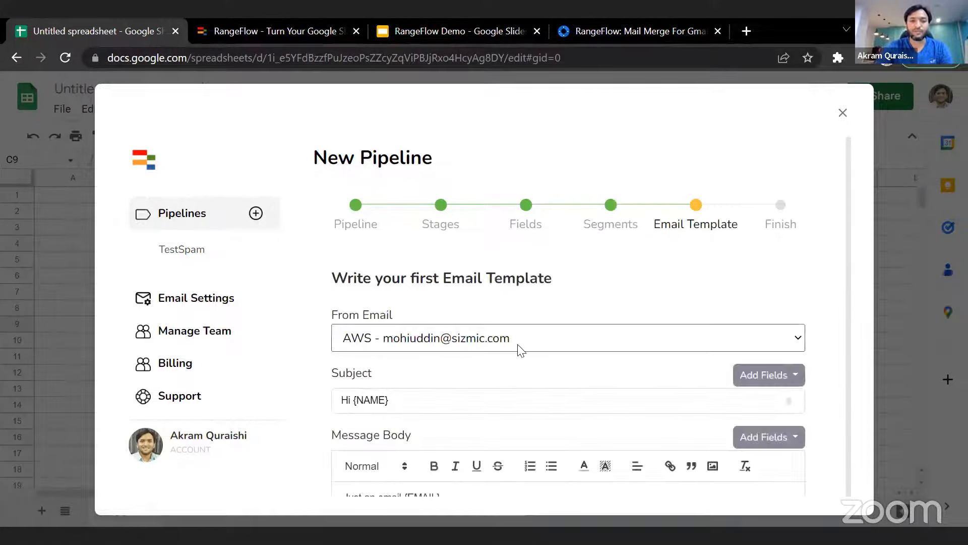
- Look over the default email template and set its From Email to the Gmail account
scroll(630, 298, "down", 3)
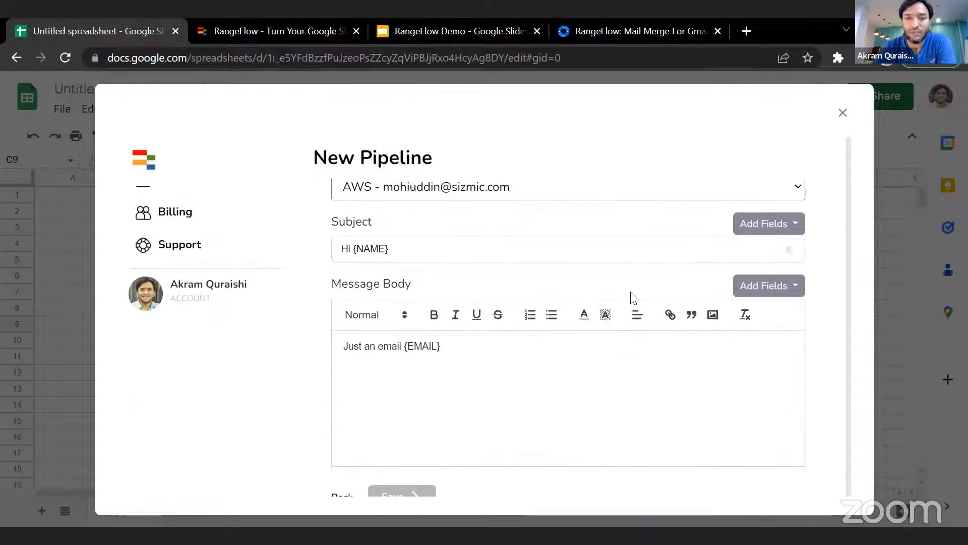
scroll(630, 298, "up", 3)
scroll(650, 309, "down", 3)
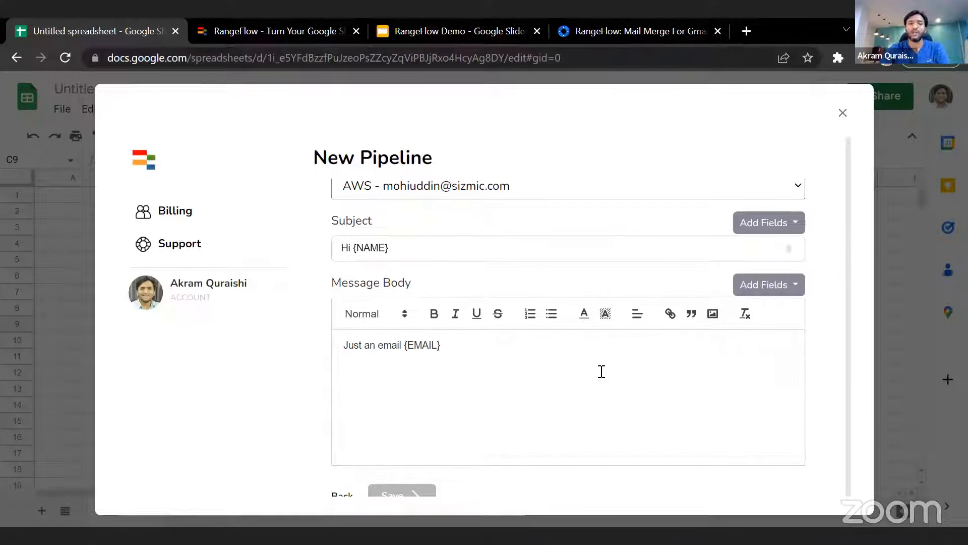
scroll(600, 368, "up", 3)
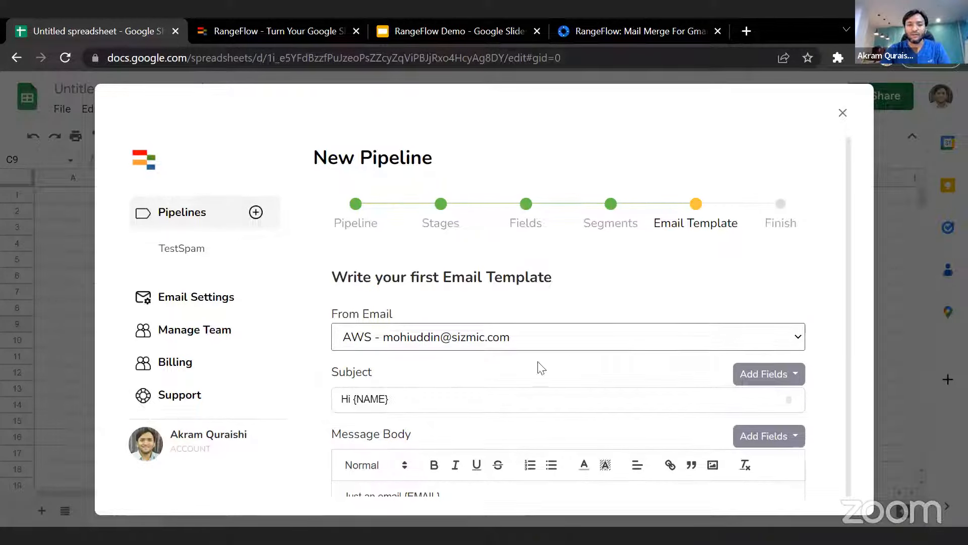
left_click(510, 338)
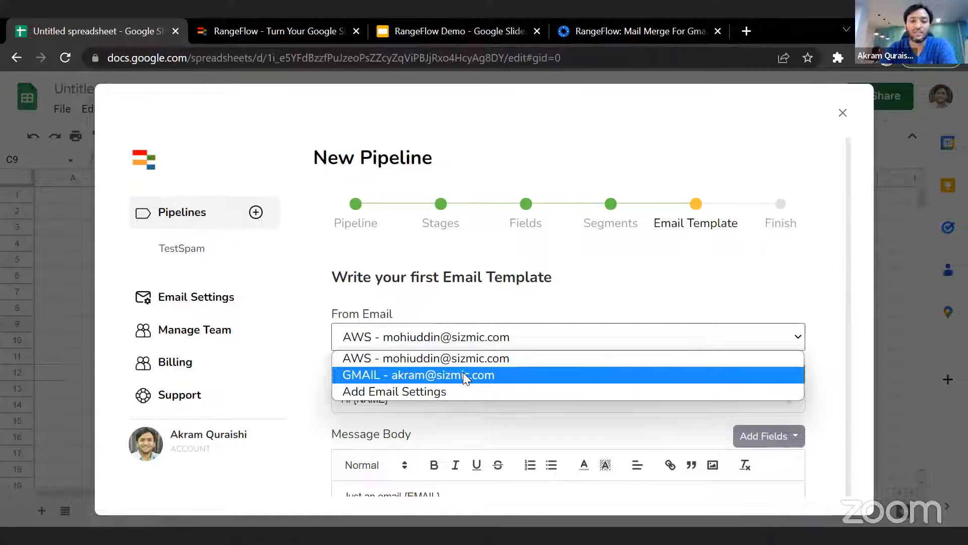
left_click(463, 376)
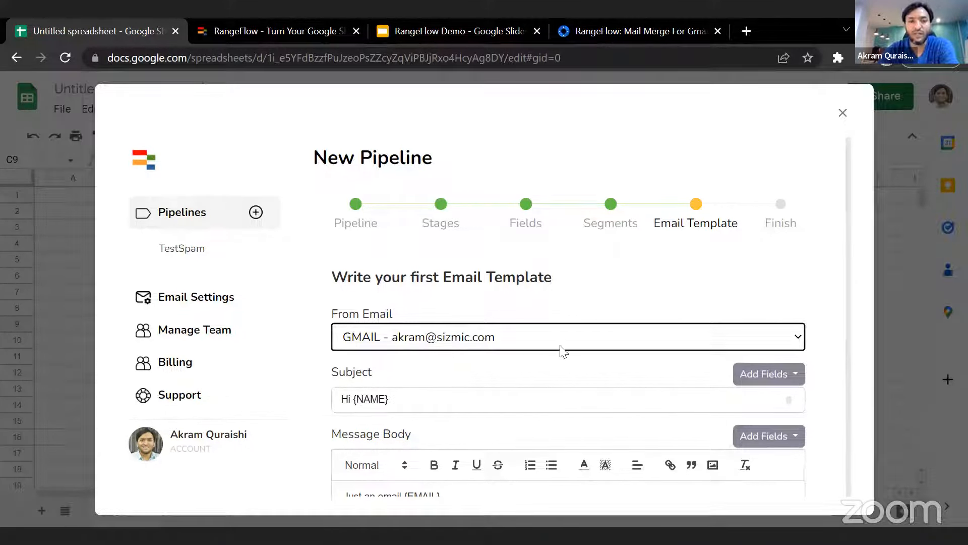
- Open the email template's subject line for editing
scroll(560, 346, "down", 3)
left_click(461, 249)
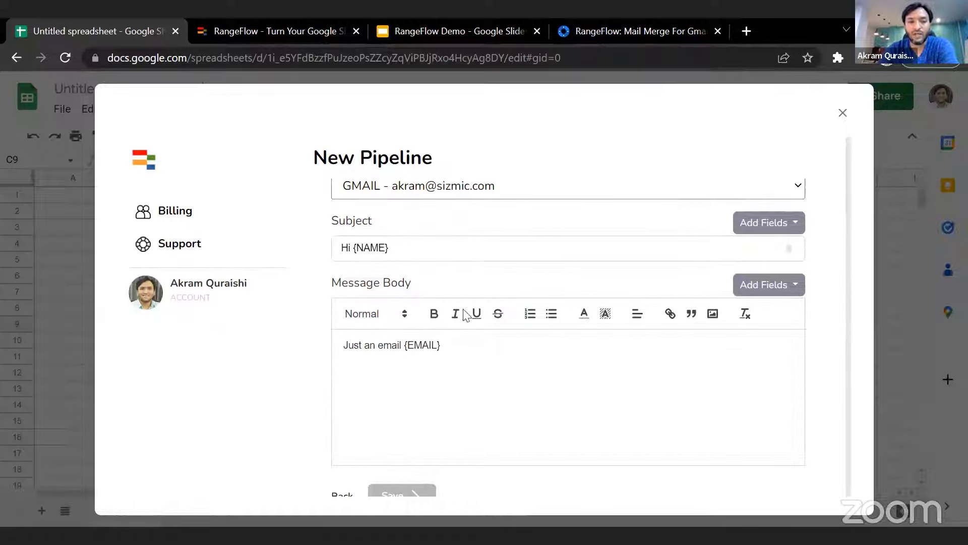
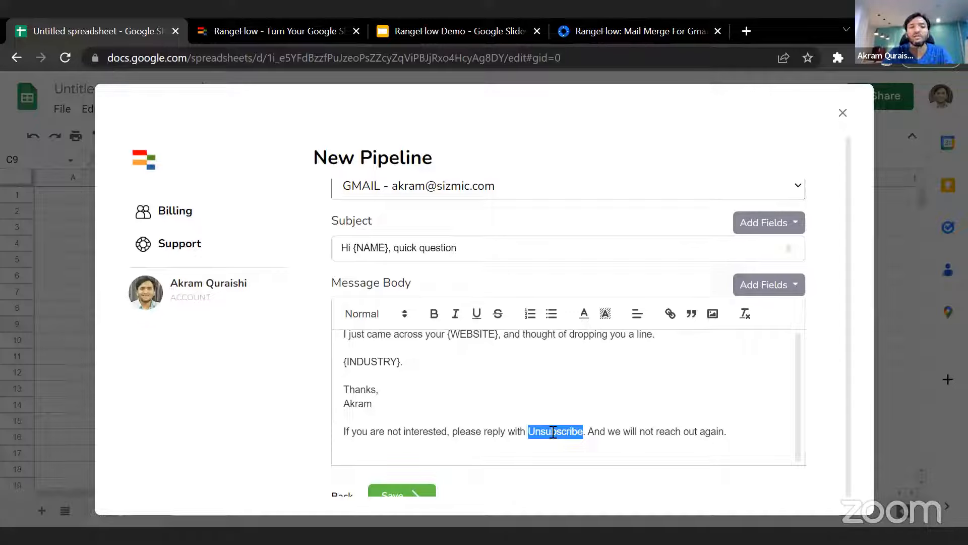
- Check which fields can be inserted into the email template's message body
left_click(762, 288)
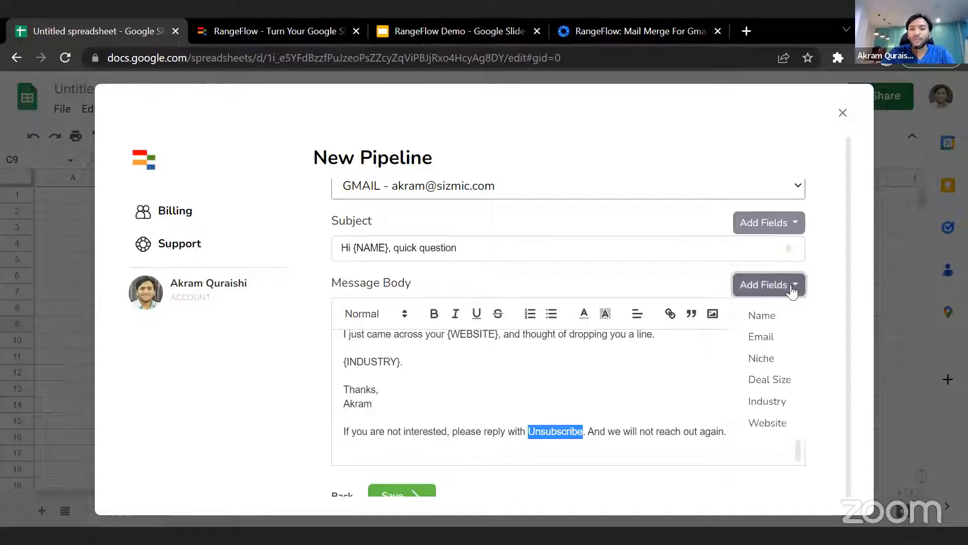
left_click(821, 251)
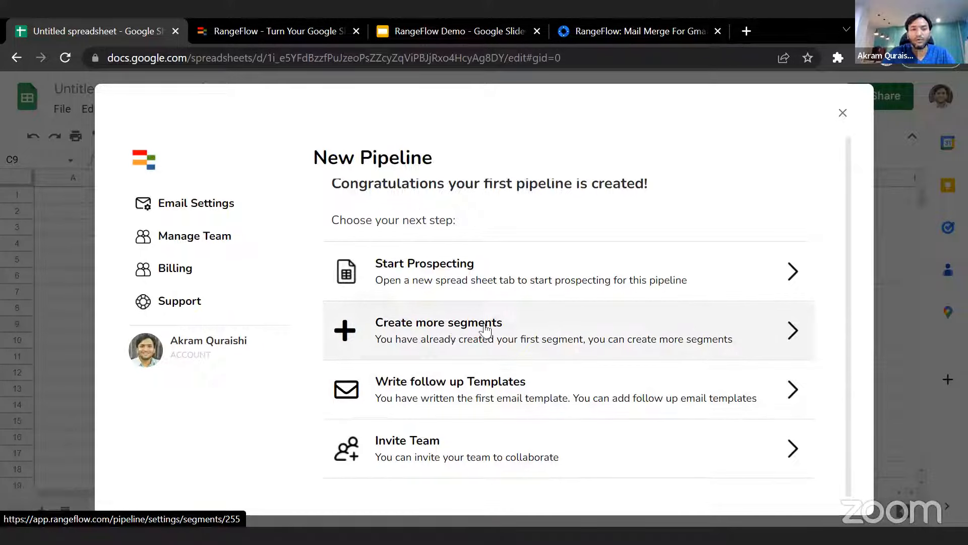
- Go to creating more segments for the new pipeline and start a follow-up email template for the Yoga Trainers segment
left_click(456, 332)
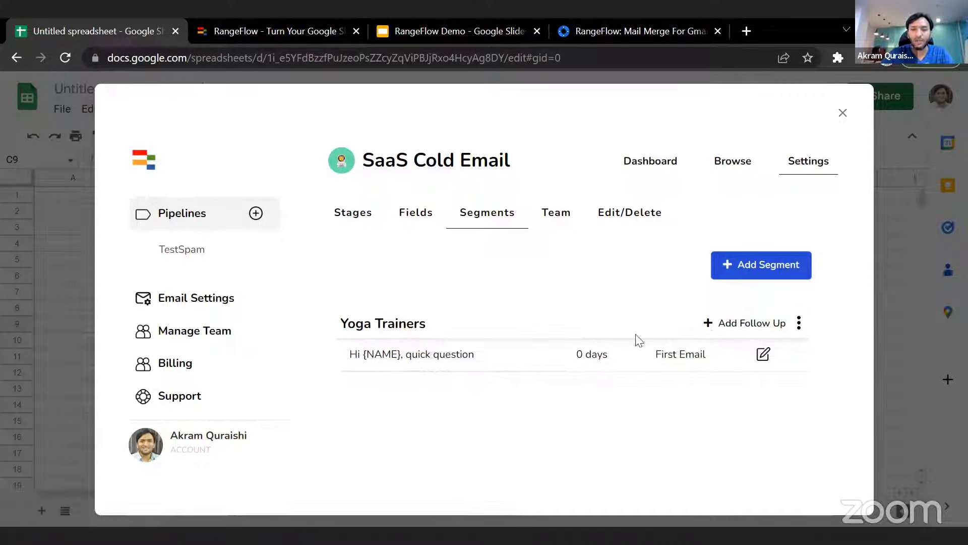
left_click(738, 326)
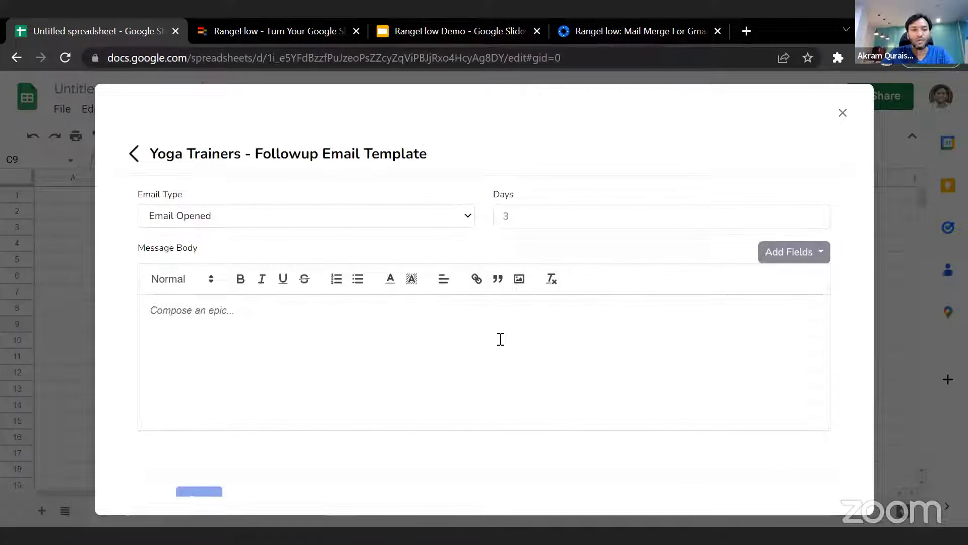
- Examine the follow-up template's Email Type options and Days setting, and return to the pipeline's segments without saving
left_click(273, 224)
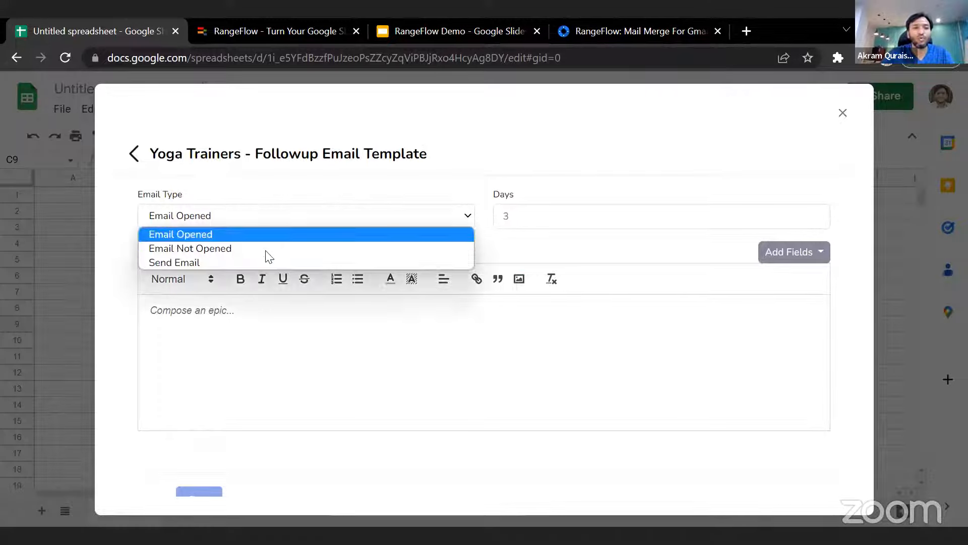
left_click(230, 261)
left_click(237, 218)
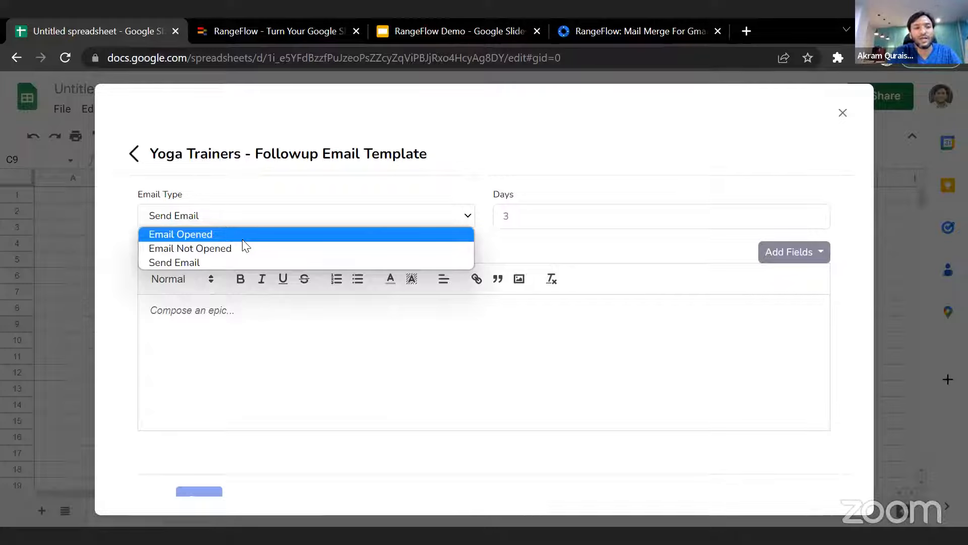
left_click(212, 235)
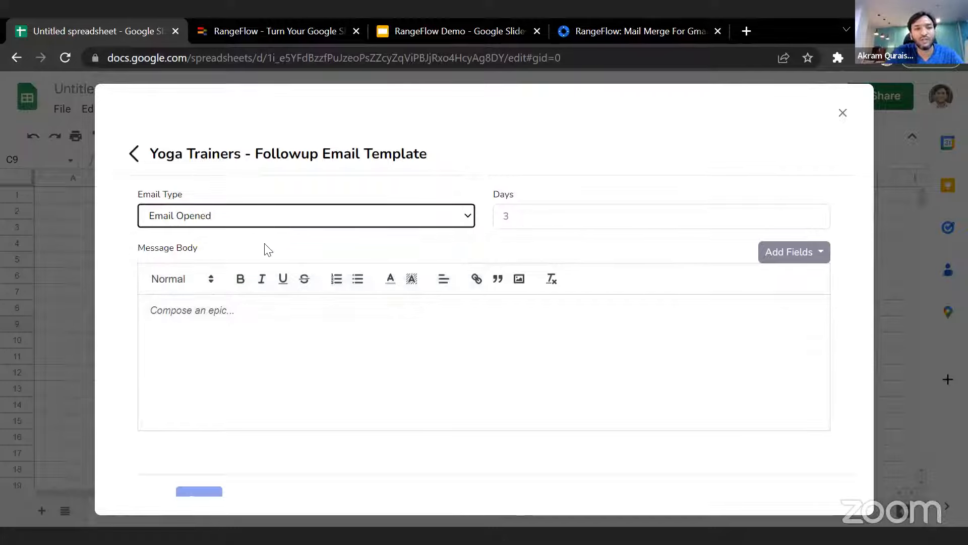
left_click(262, 219)
left_click(262, 234)
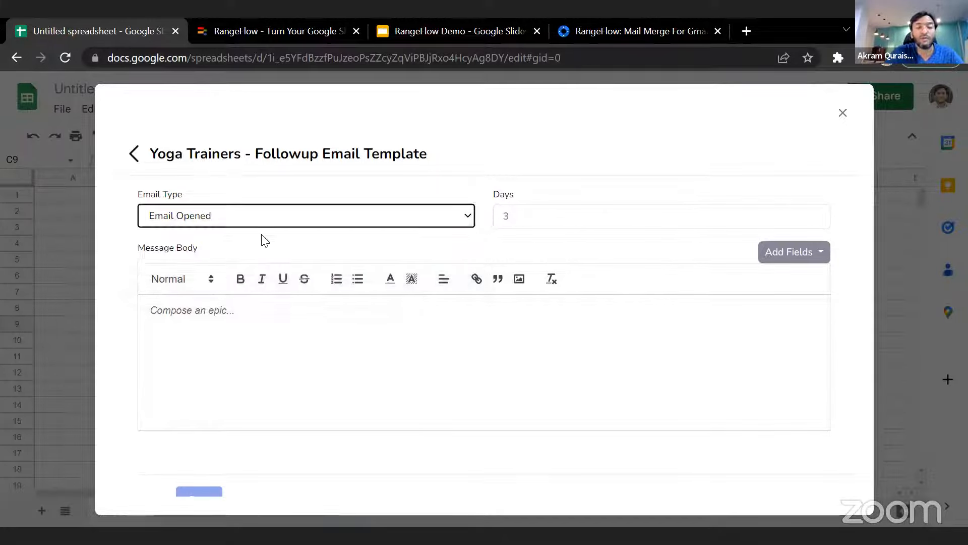
left_click(235, 219)
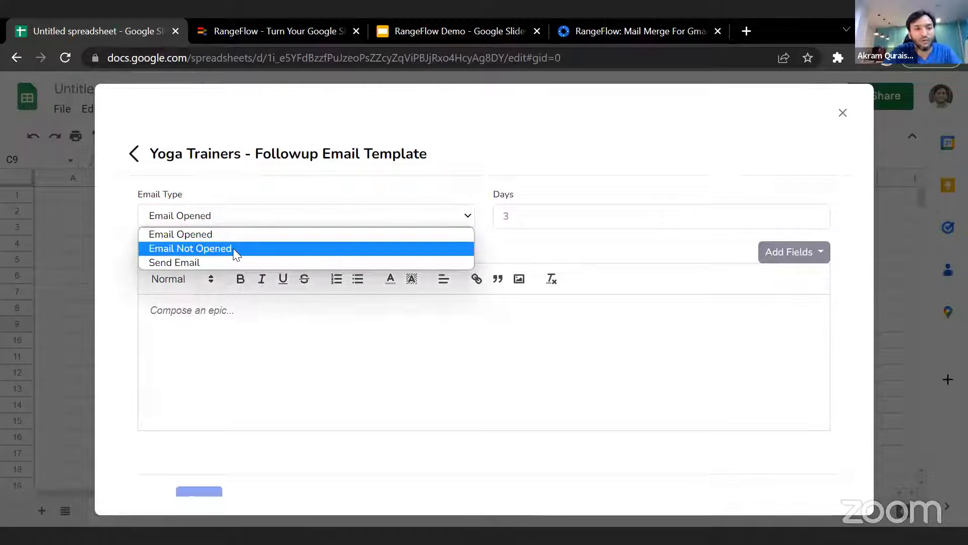
left_click(256, 220)
double_click(503, 216)
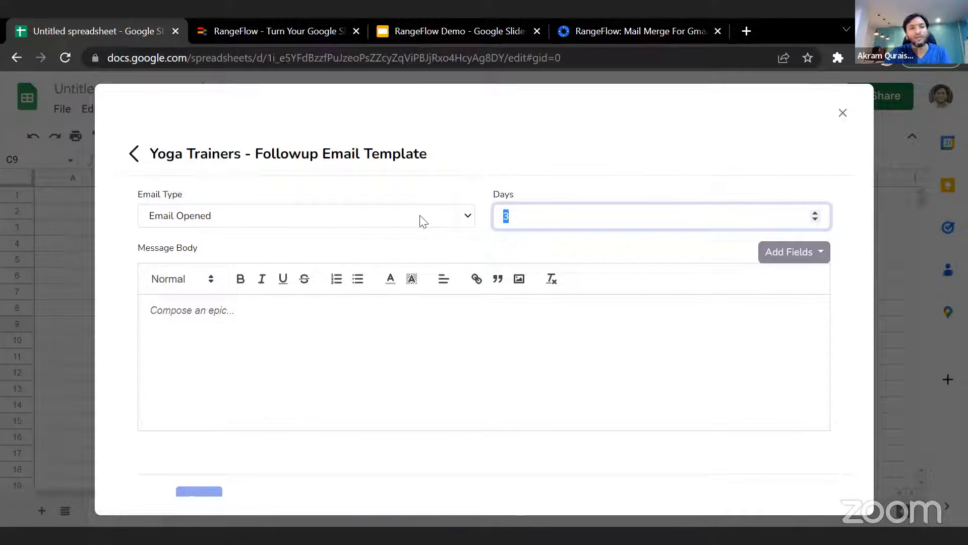
left_click(463, 220)
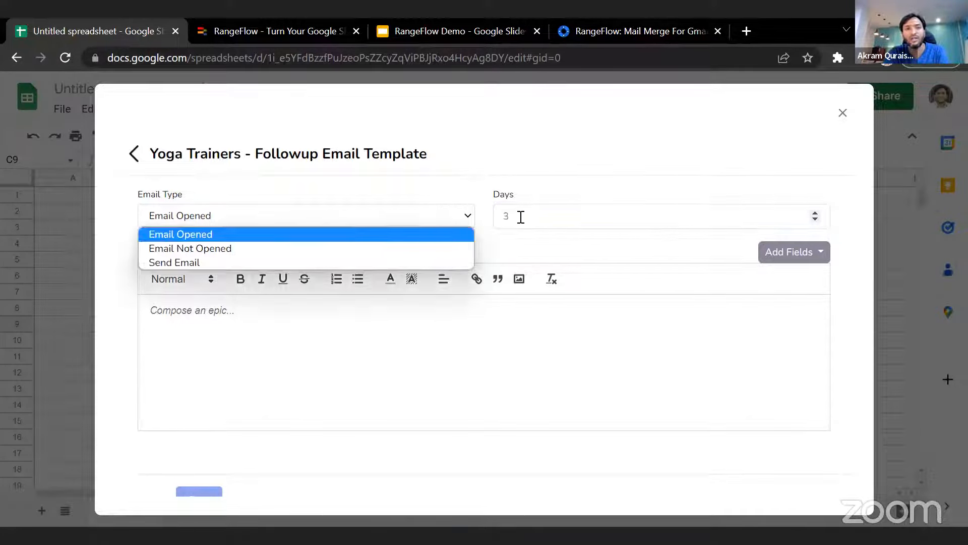
left_click(539, 216)
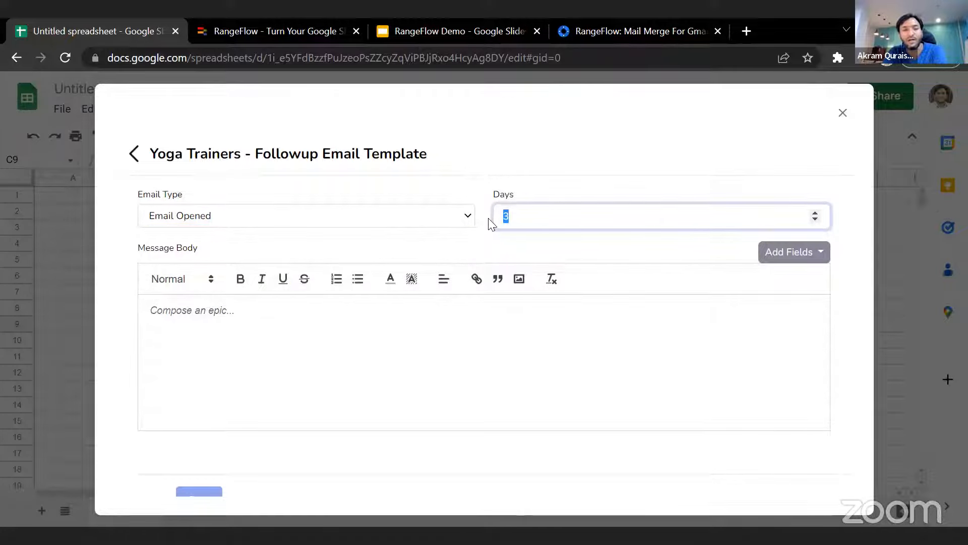
left_click(432, 225)
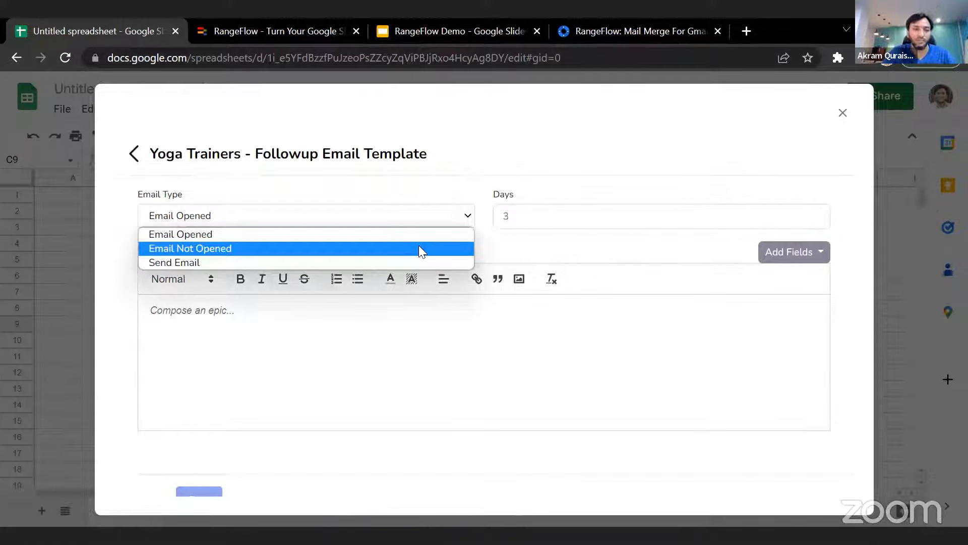
left_click(461, 192)
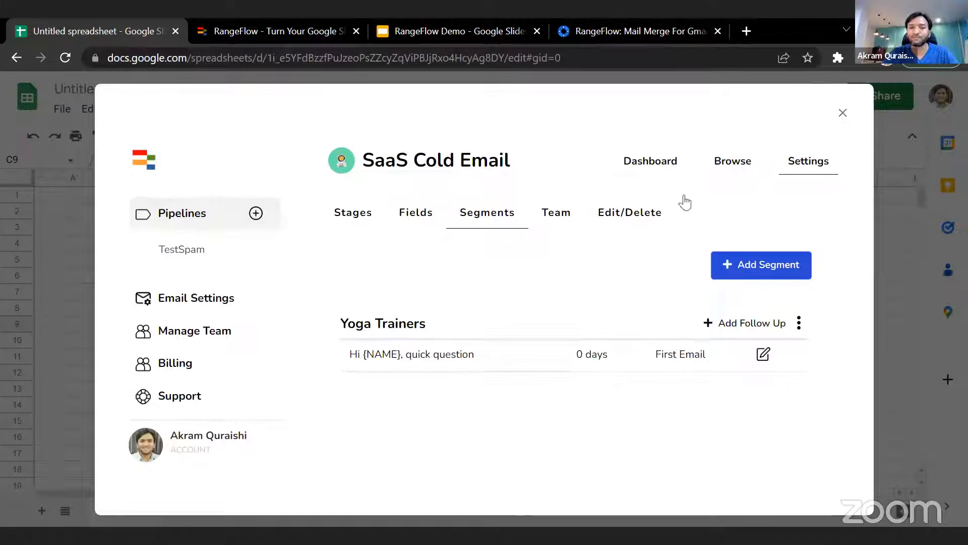
- Return to the list of pipelines and start the SaaS Cold Email pipeline in its own sheet
left_click(193, 214)
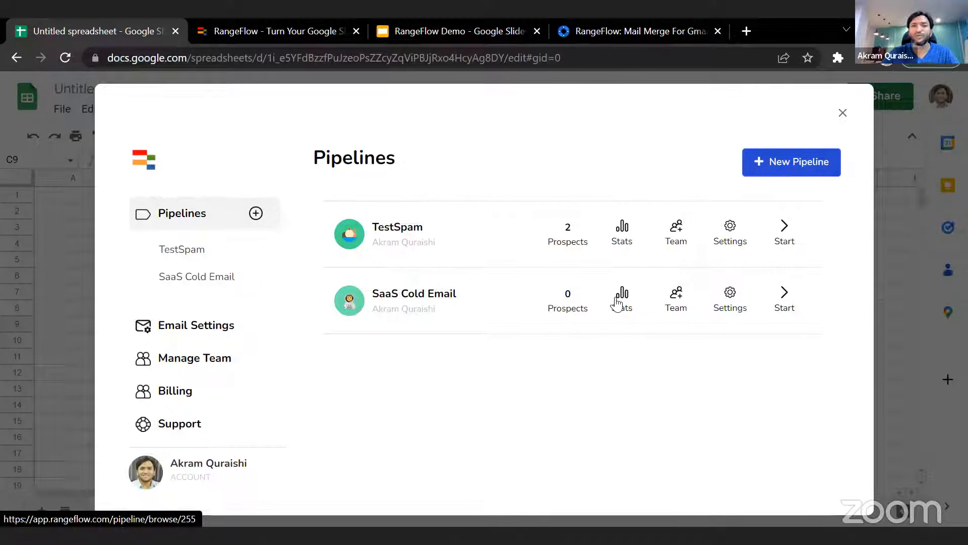
left_click(785, 295)
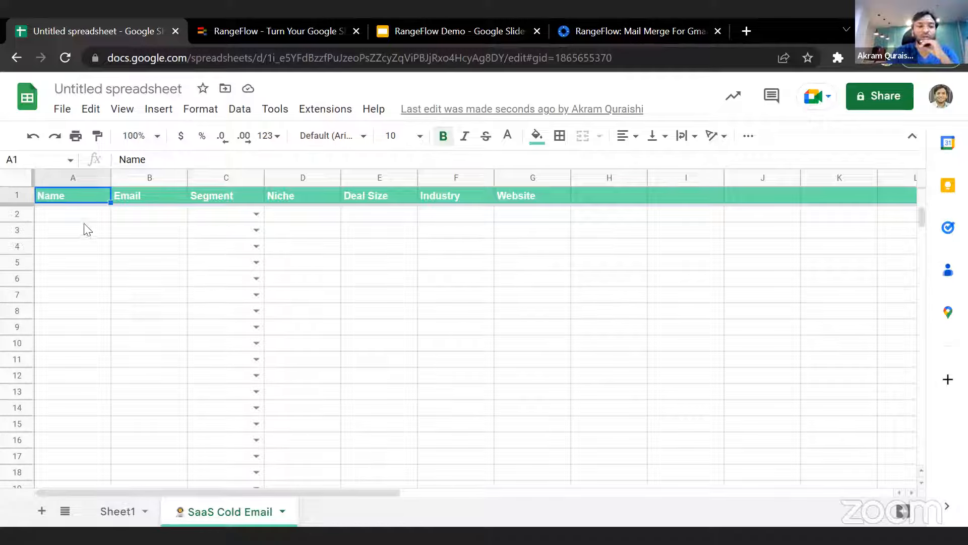
- Assign the first prospect row to the Yoga Trainers segment in cell C2
left_click(98, 217)
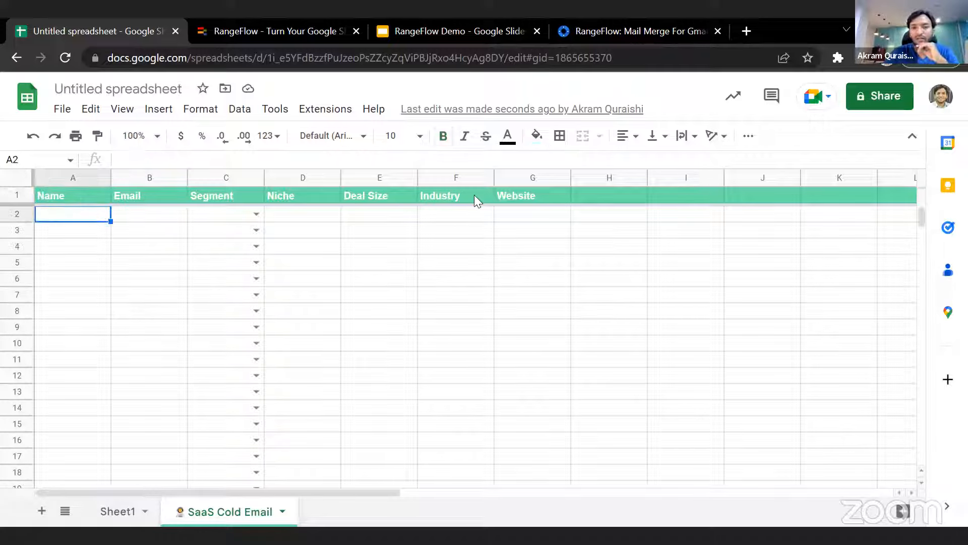
left_click(257, 213)
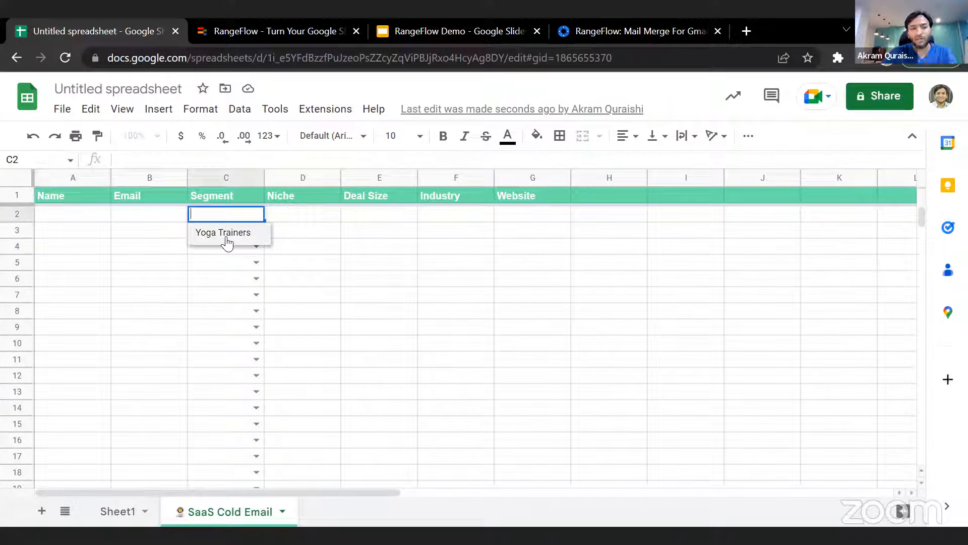
left_click(226, 235)
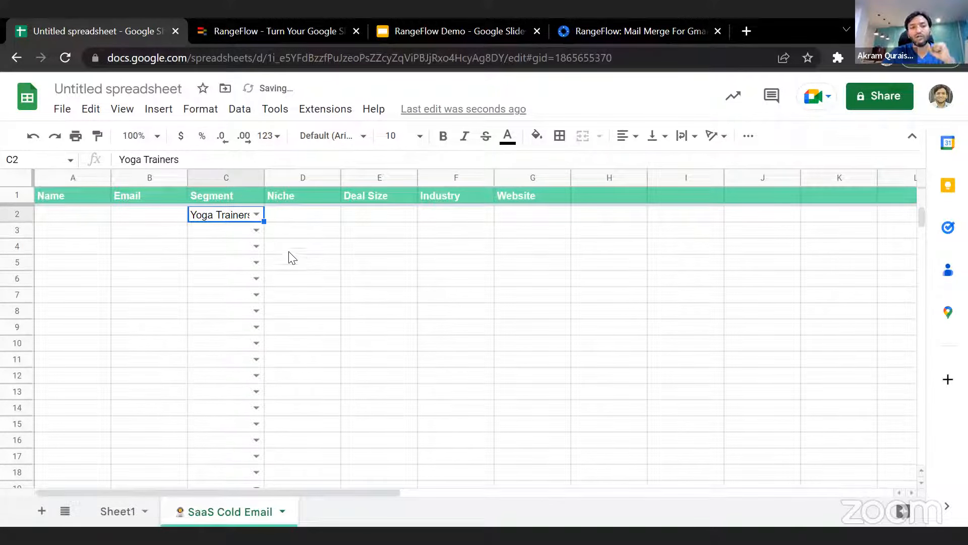
- Enter the prospect's full name in cell A2, correcting the surname's spelling
left_click(100, 214)
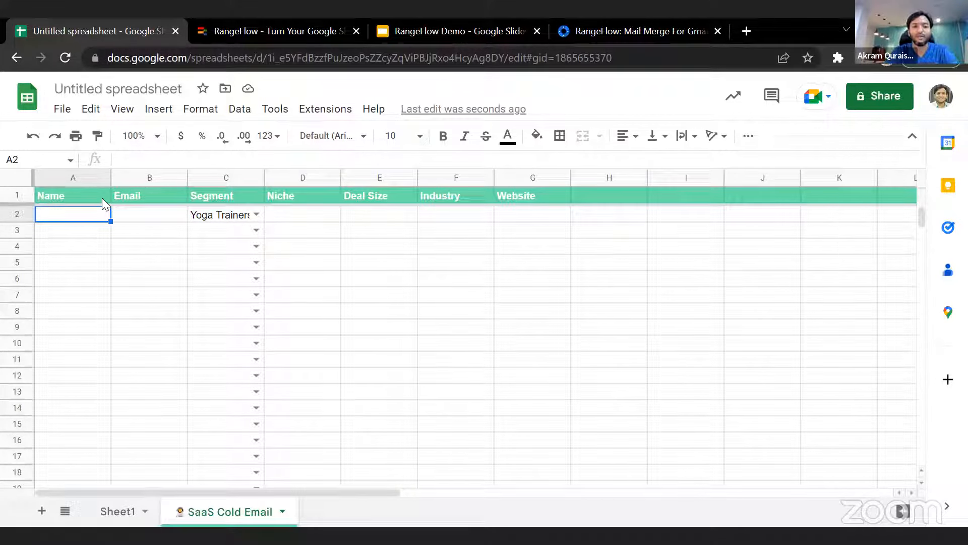
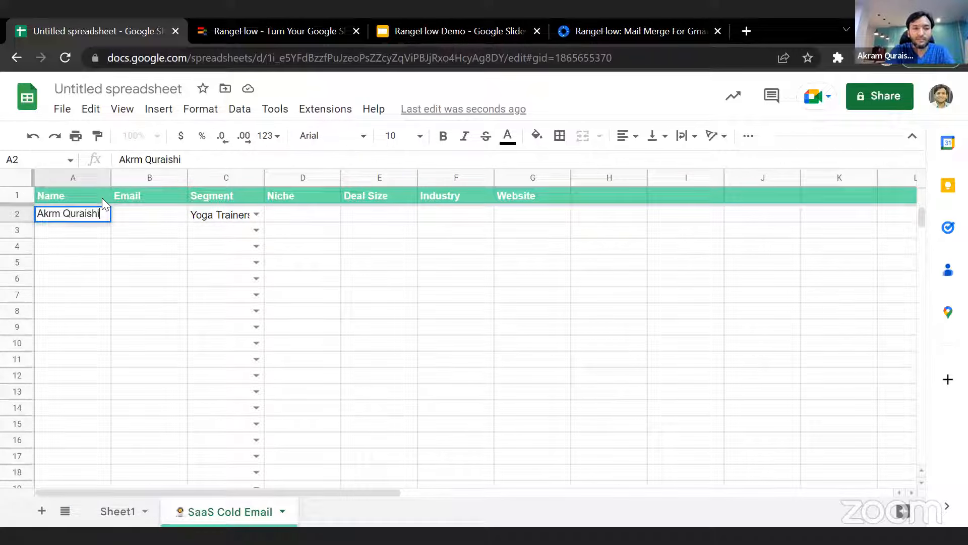
key("Tab")
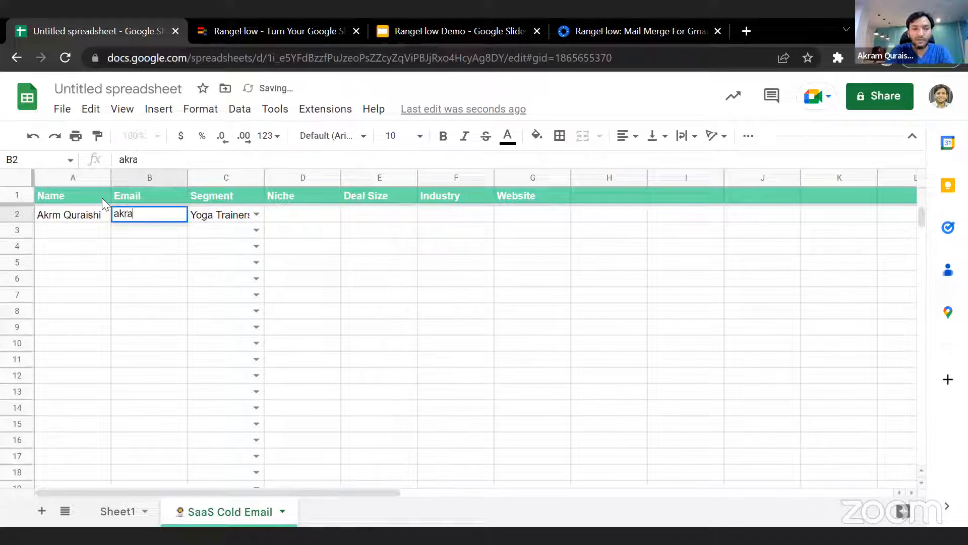
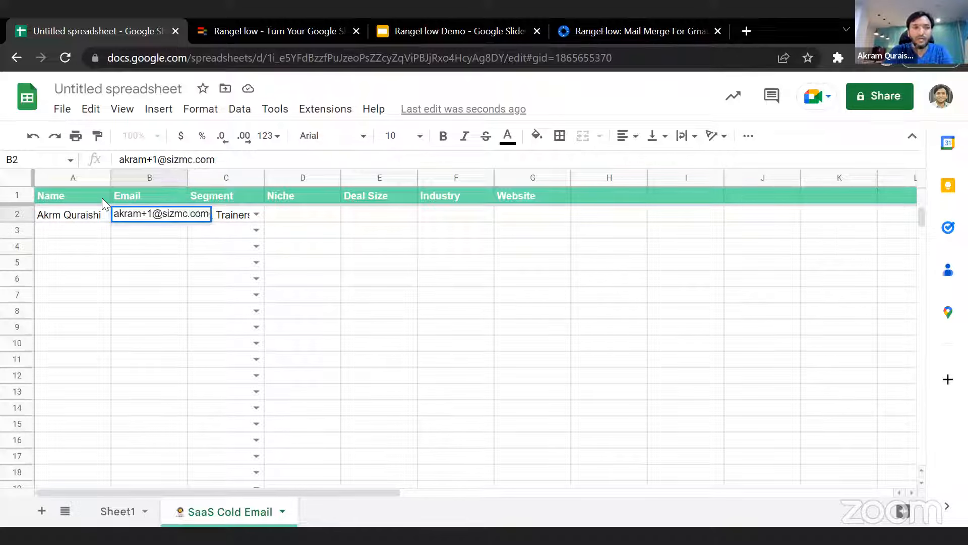
- Enter the prospect's email address in cell B2 and move on to the Niche cell, keeping the segment
key("Tab")
key("Tab")
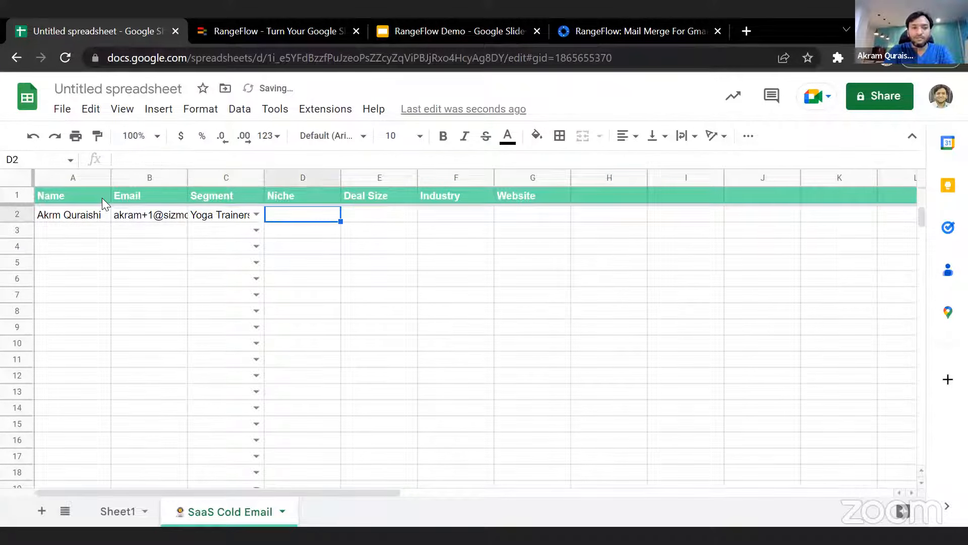
- Fill in the prospect's niche as Software and deal size as 1M in row 2
type("Software")
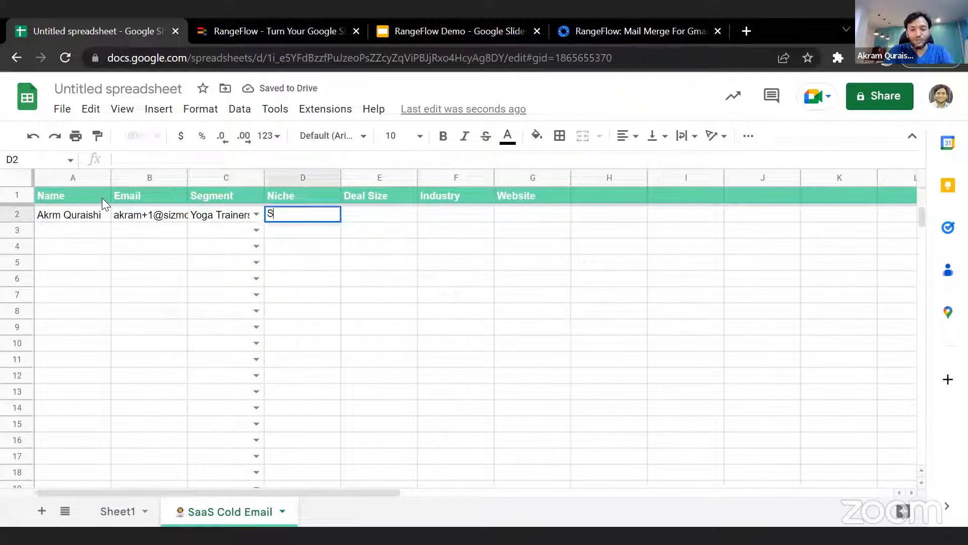
key("Tab")
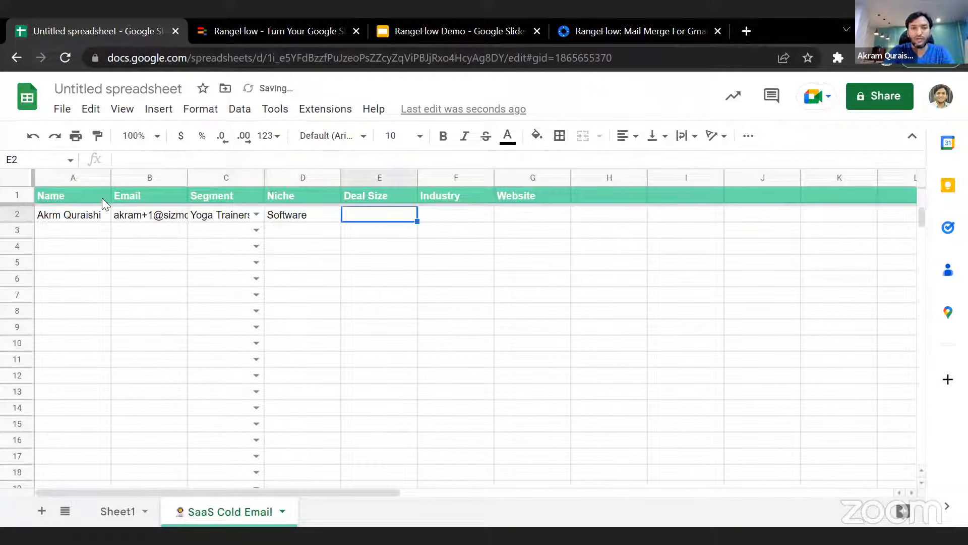
type("1000")
key("BackSpace")
key("BackSpace")
key("BackSpace")
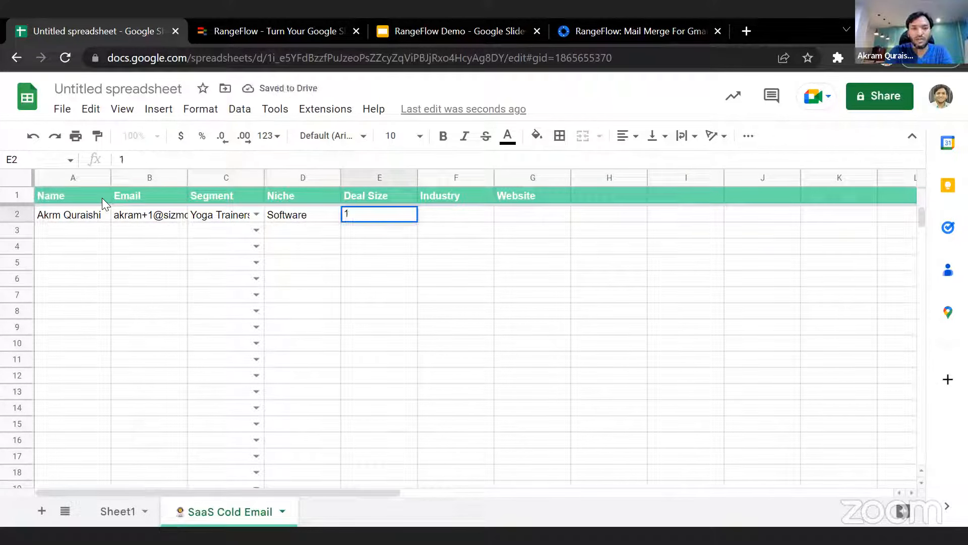
type("M")
key("Tab")
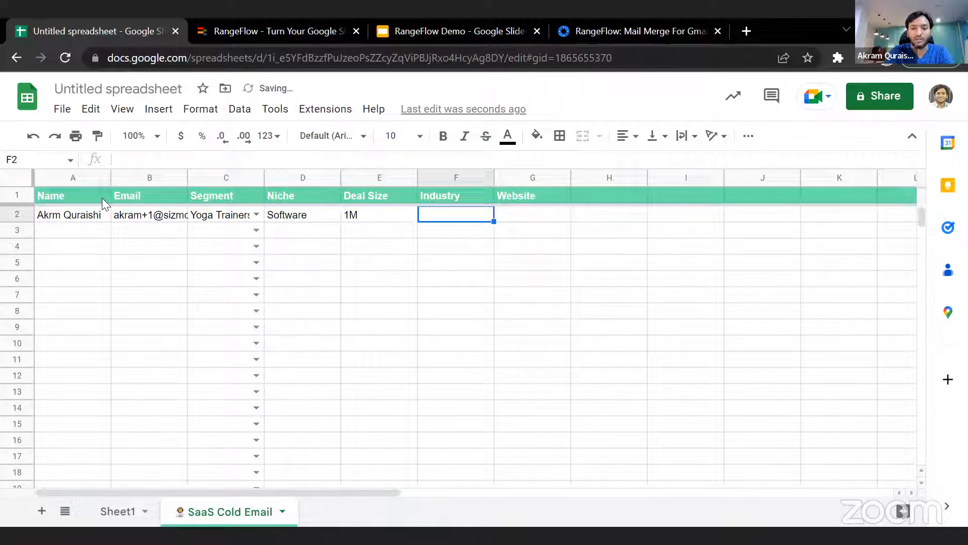
type("Sales")
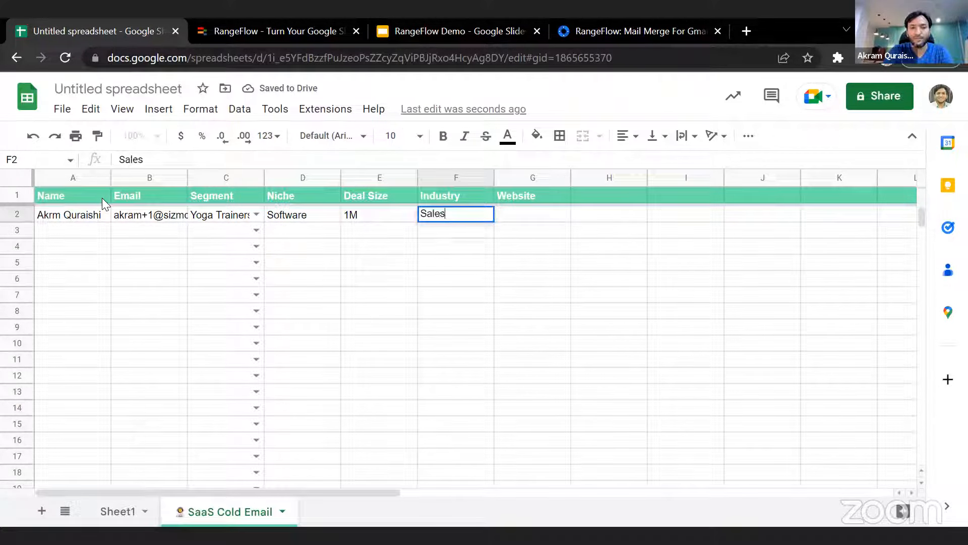
key("Tab")
type("ht")
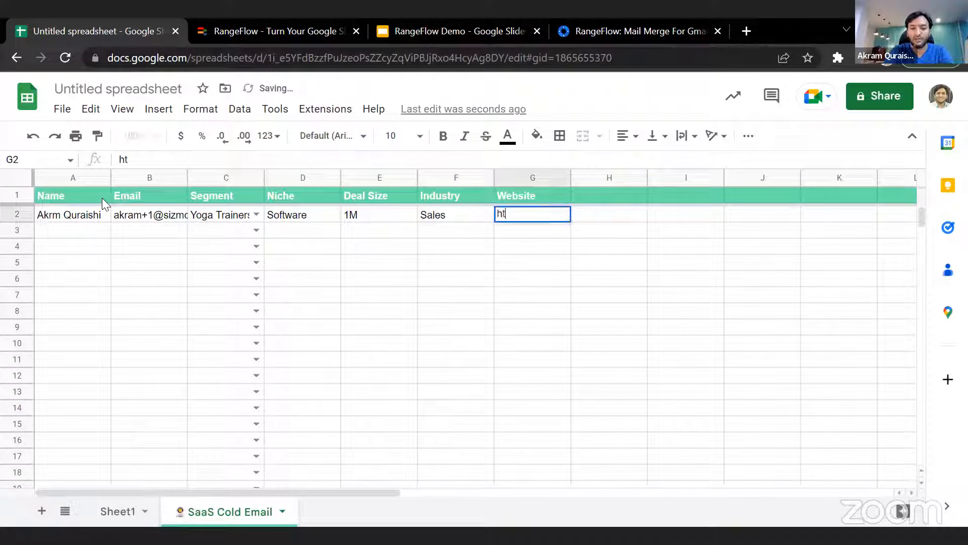
type("tp://")
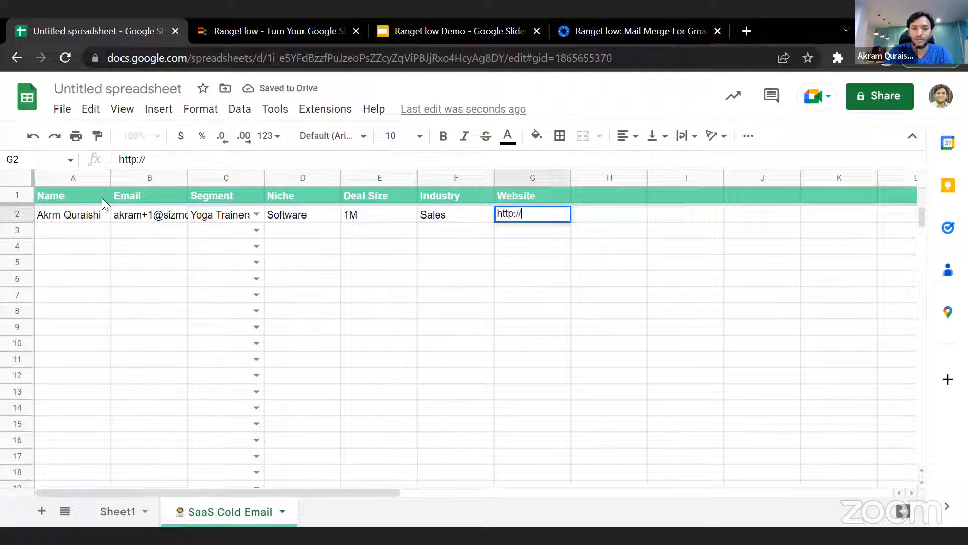
type("plugmatter.com")
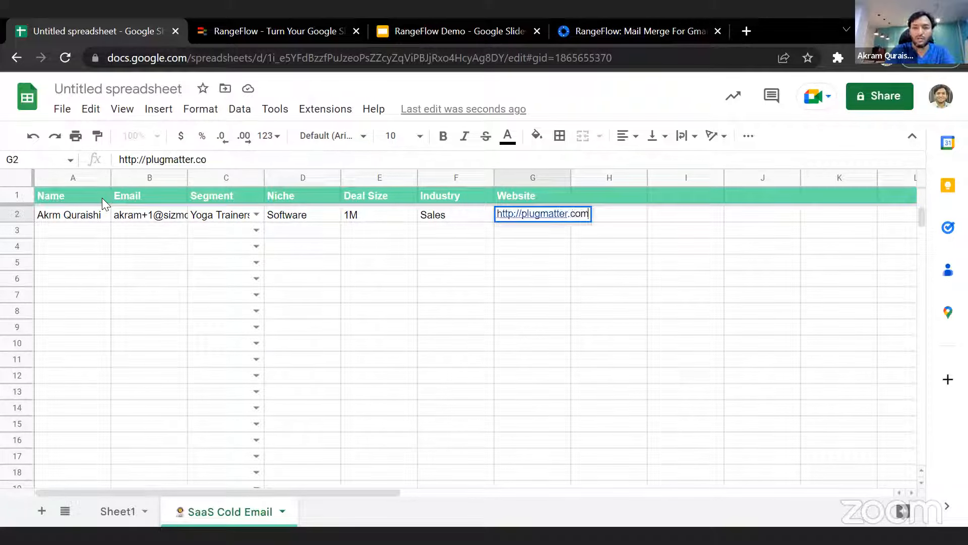
- Copy the first prospect's data in A2:G2 down through row 15
left_click(64, 216)
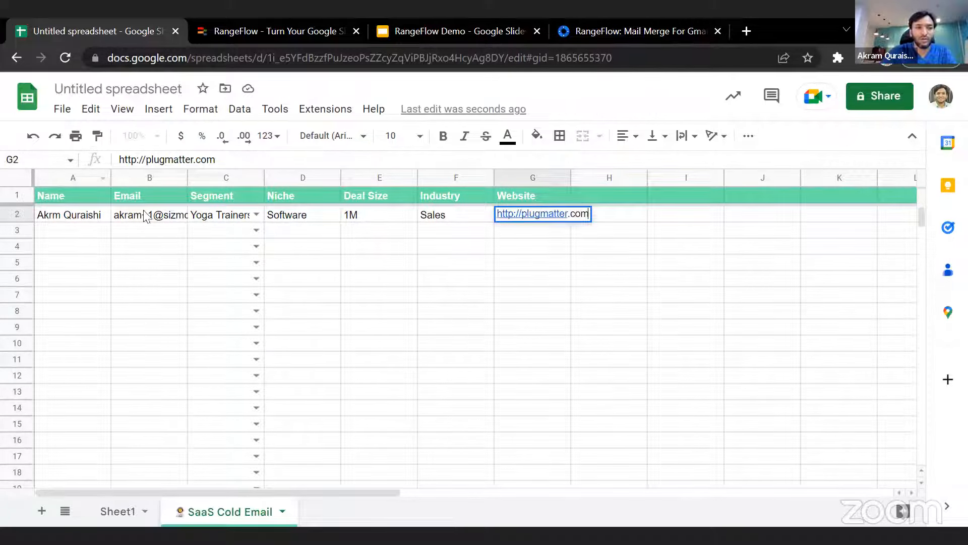
left_click(556, 222, "shift")
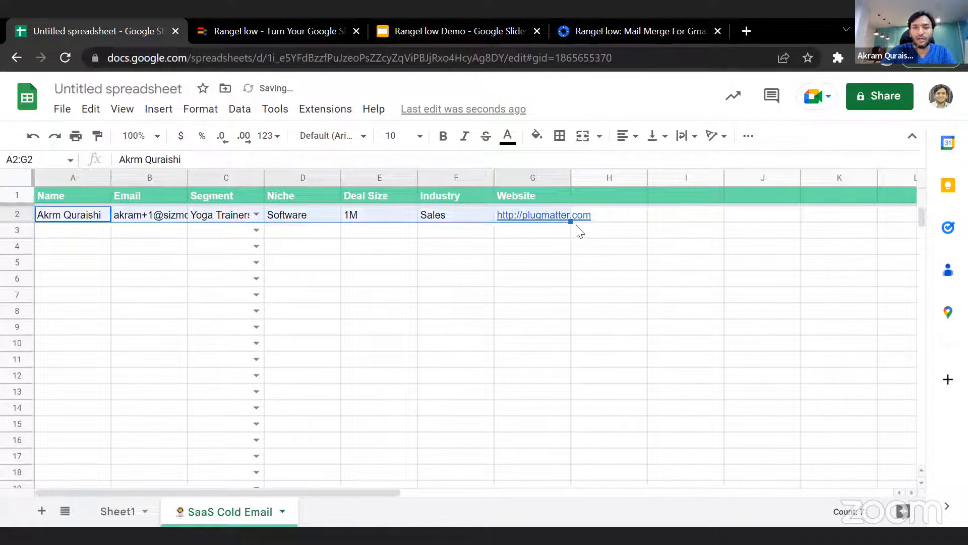
left_click_drag(570, 222, 566, 426)
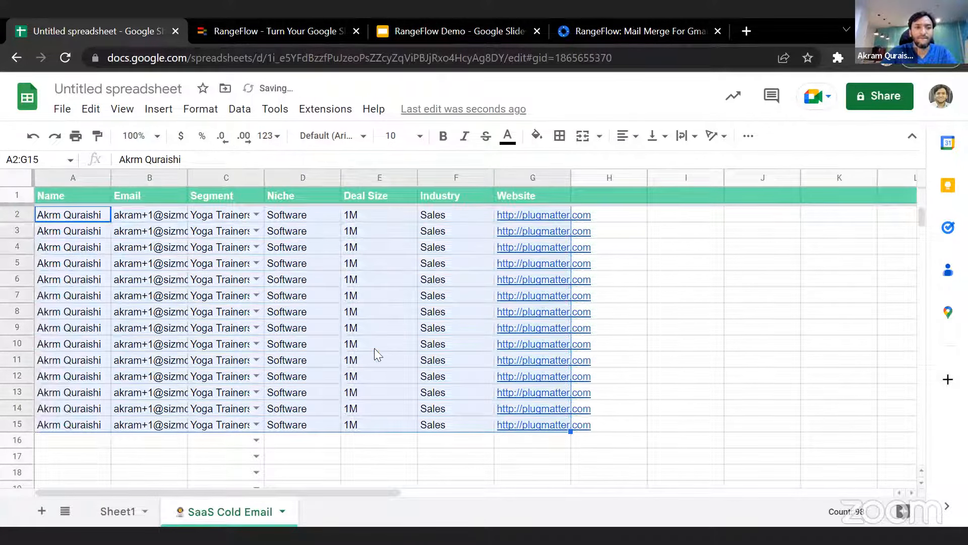
left_click(137, 217)
- Replace the copied name in cell A3 with a different first name, correcting its spelling
left_click(88, 232)
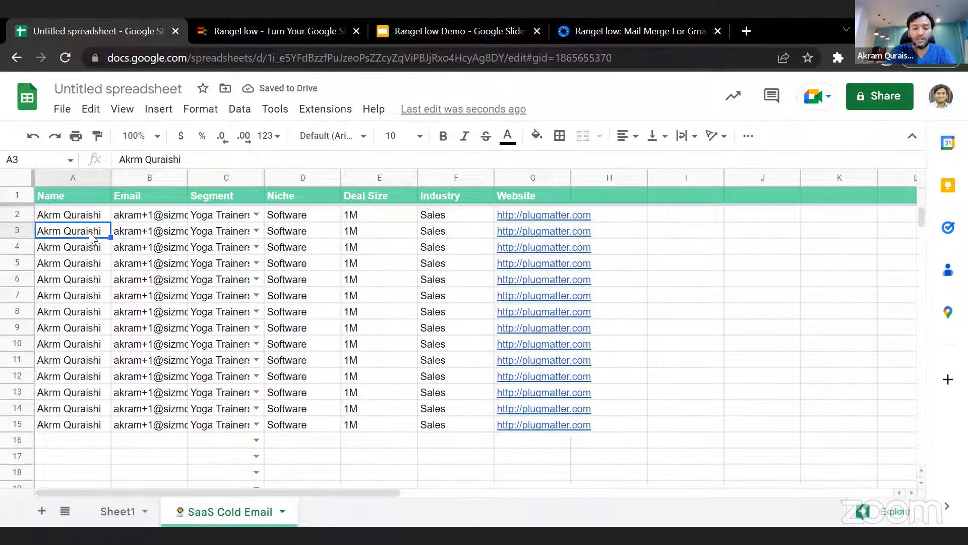
type("John")
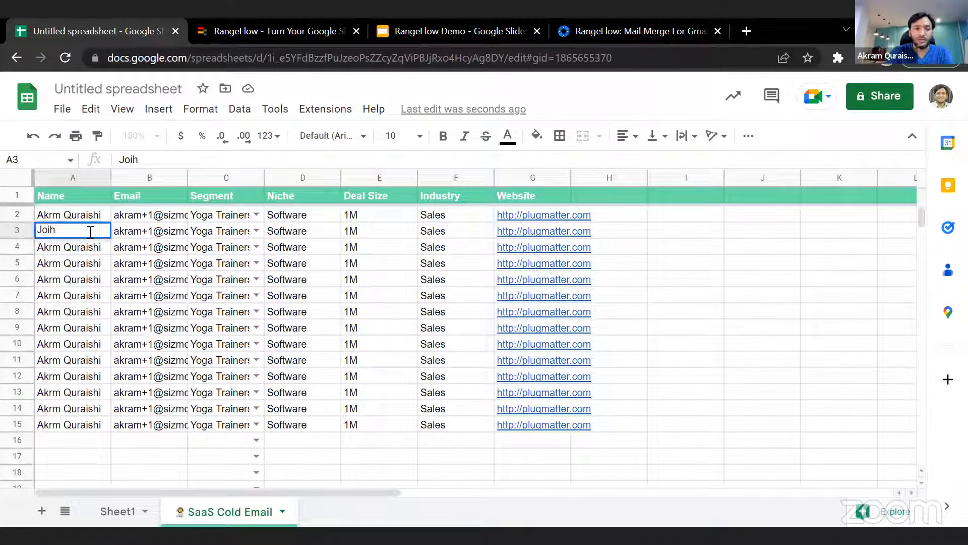
key("BackSpace")
key("BackSpace")
type("hn")
key("Return")
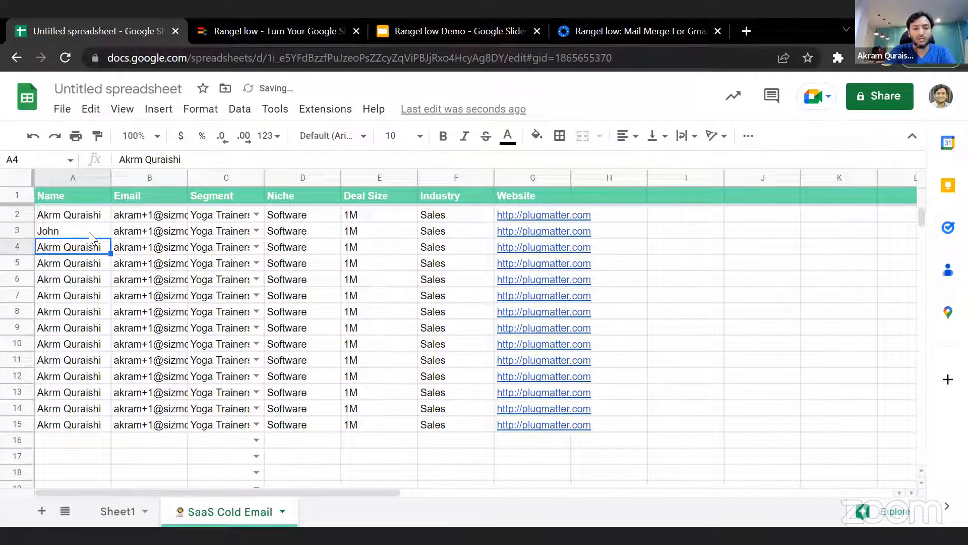
- Replace the copied names in cells A4 and A5 with different first names
type("Do")
key("BackSpace")
key("BackSpace")
type("J")
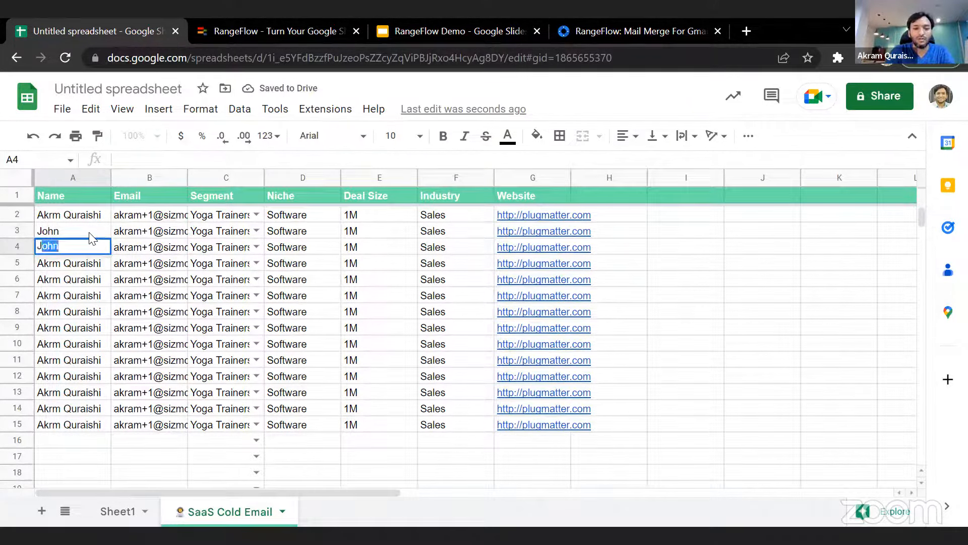
type("ane")
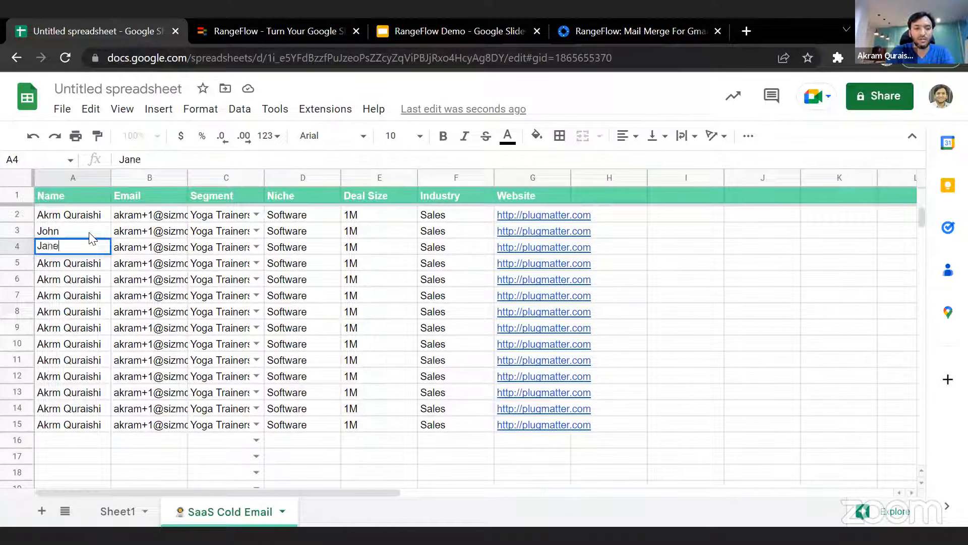
key("Return")
type("Tom")
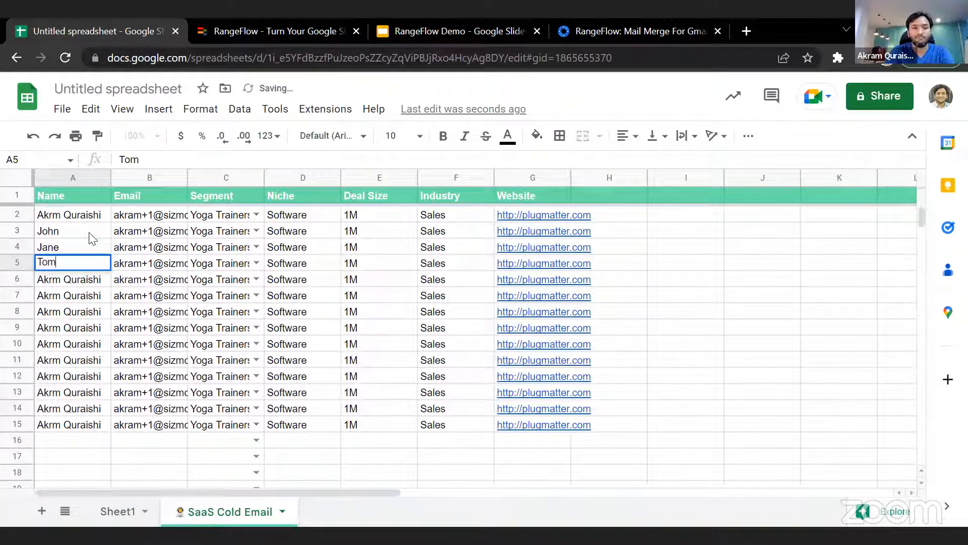
key("Return")
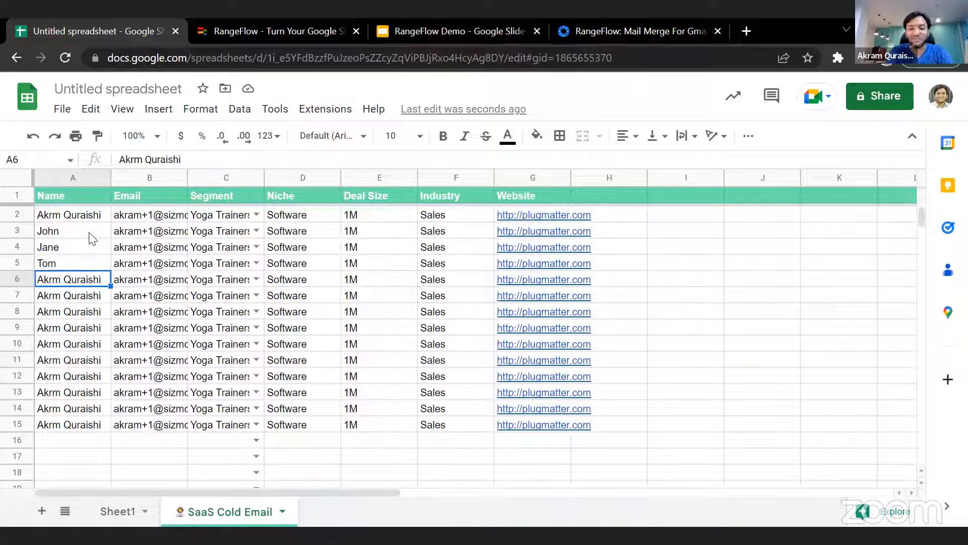
- Enter new first names for the prospects in cells A6 and A7
type("Aha")
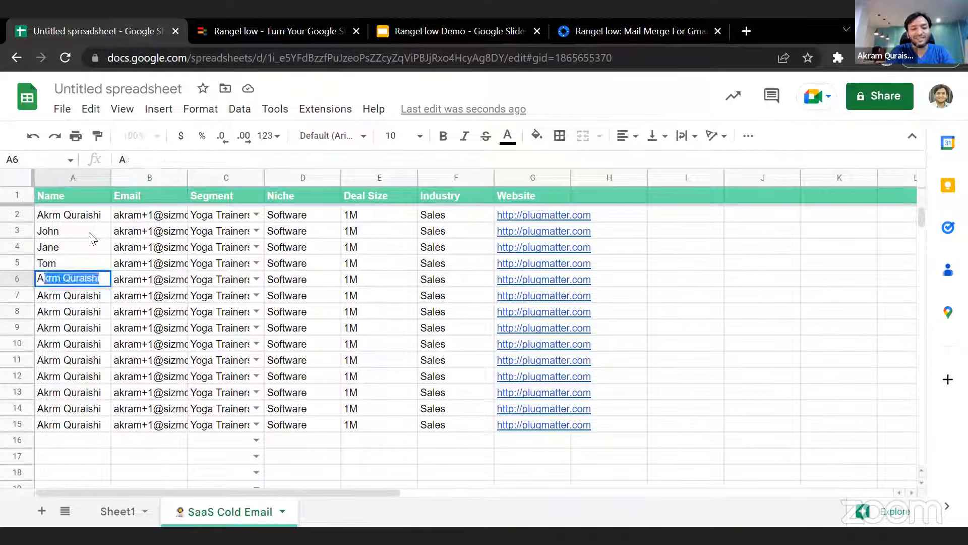
key("BackSpace")
key("BackSpace")
type("k")
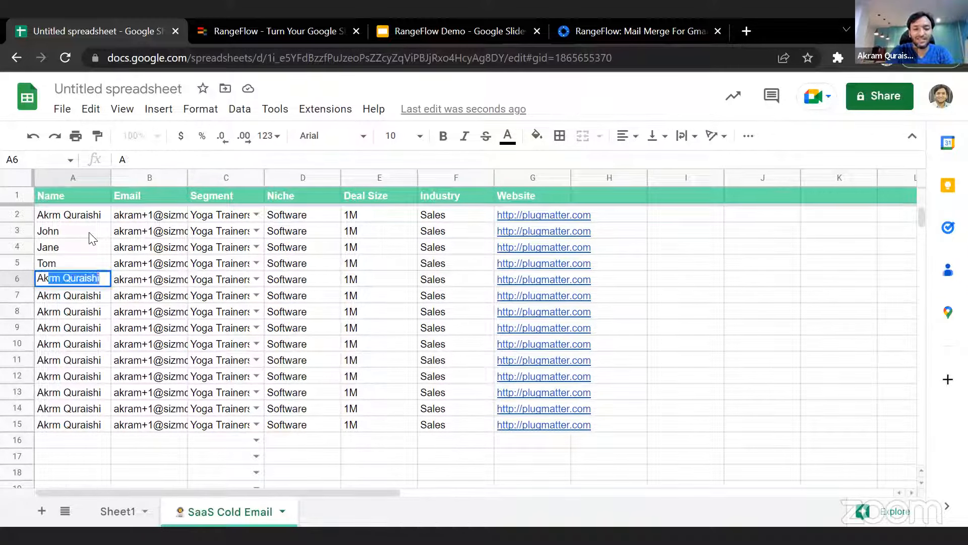
type("har")
key("Return")
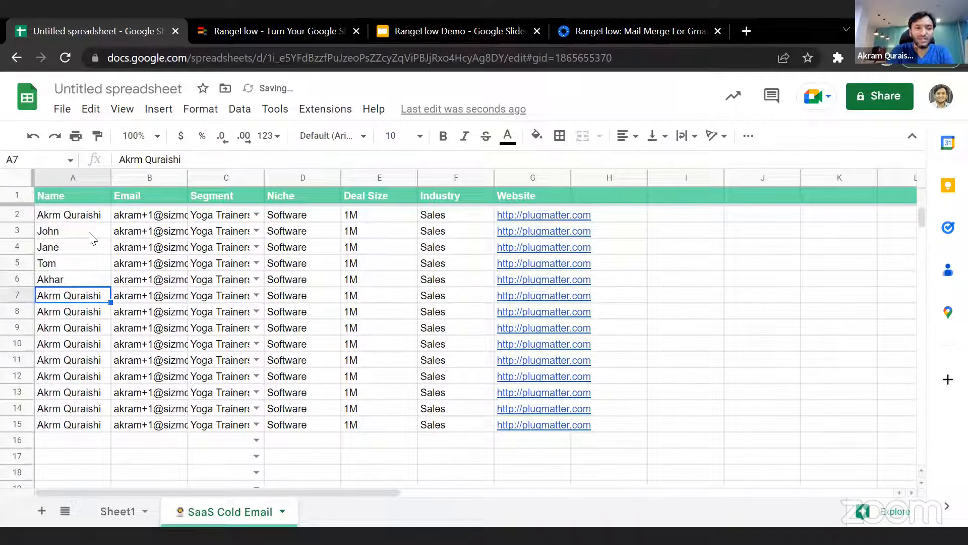
type("Udit")
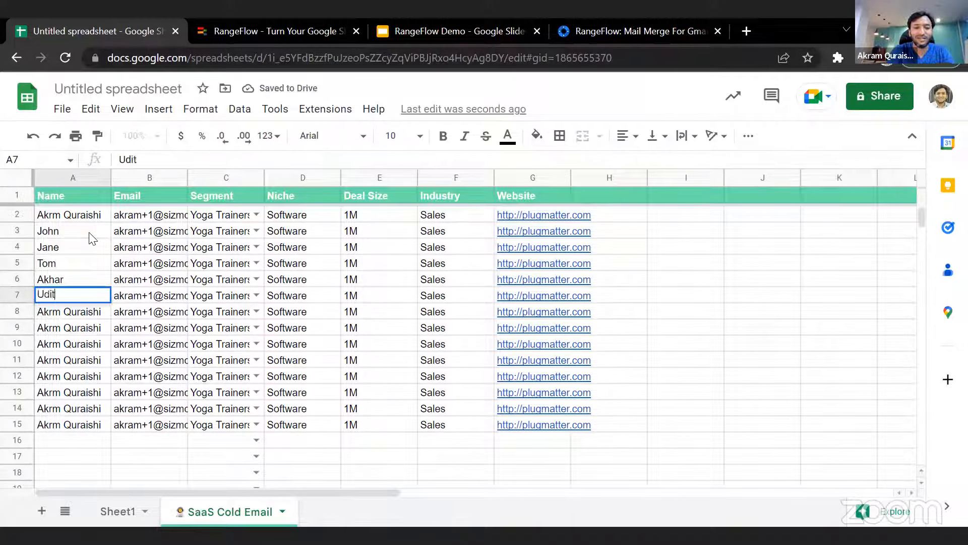
key("Return")
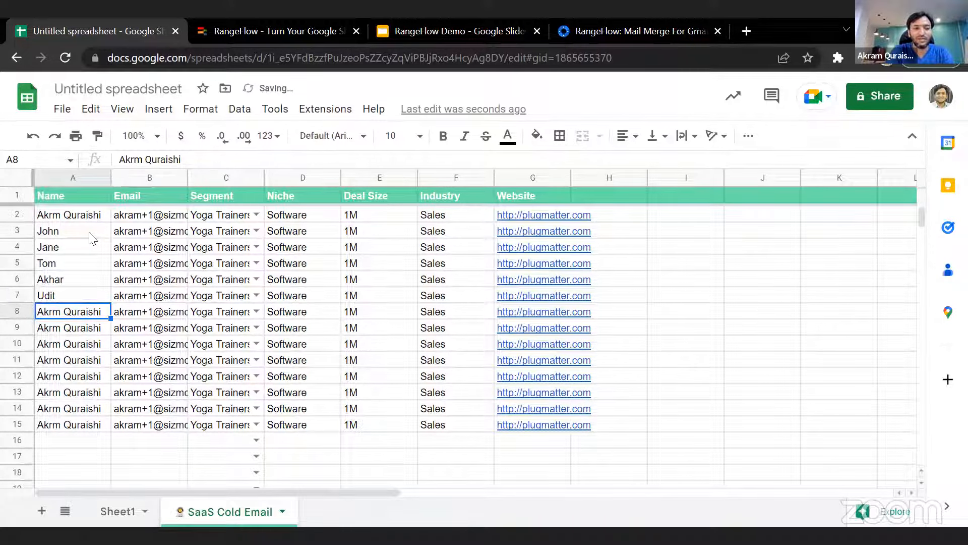
- Give the prospects in cells A8 through A10 their own first names
type("Ravi")
key("Return")
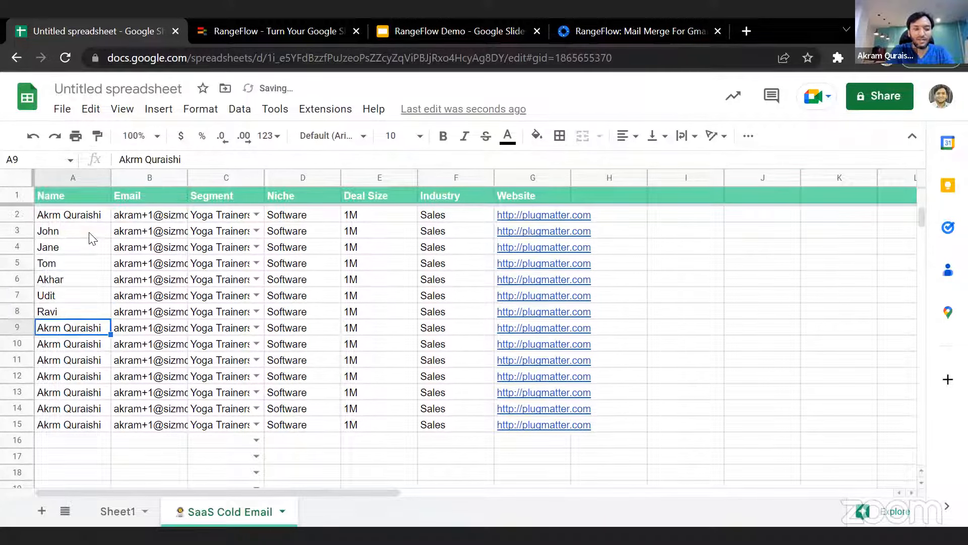
type("Ram")
key("Return")
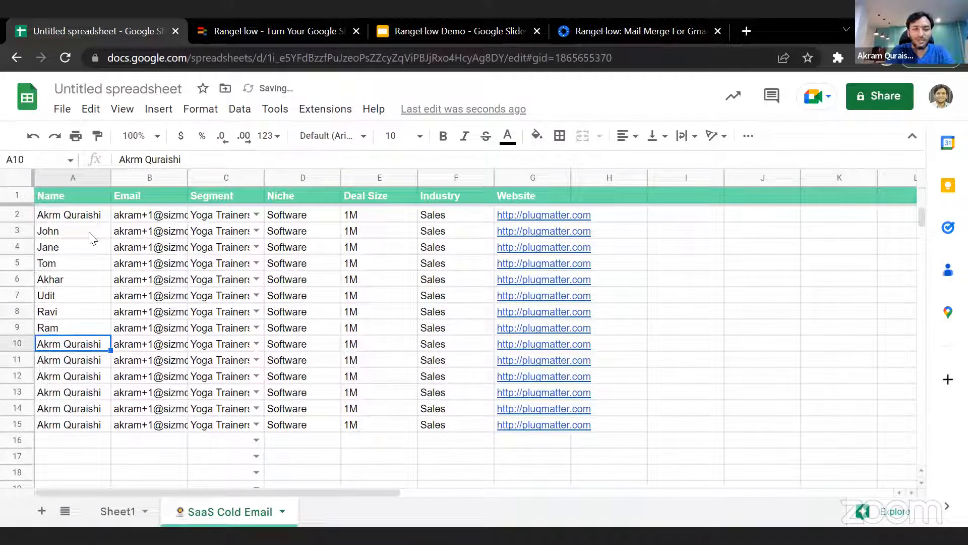
type("Imtiyaz")
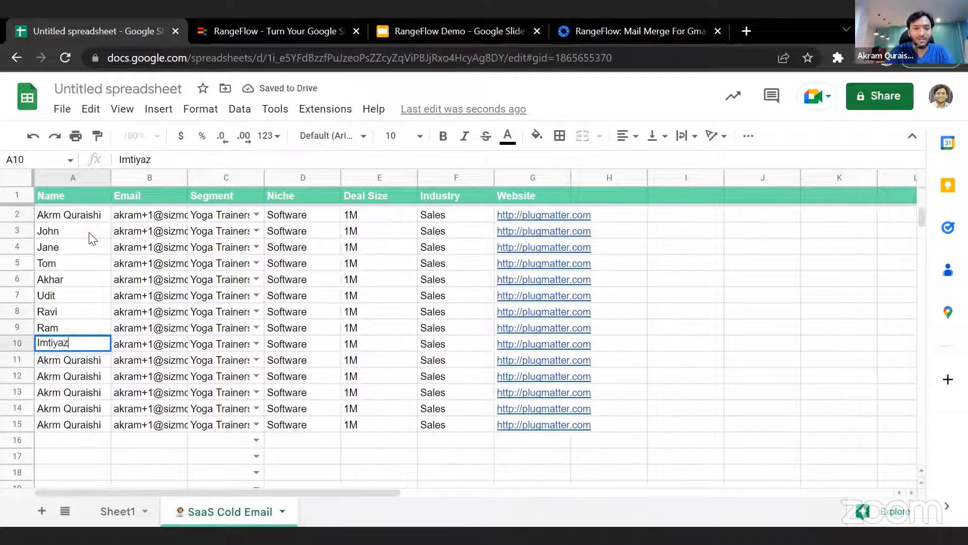
key("Return")
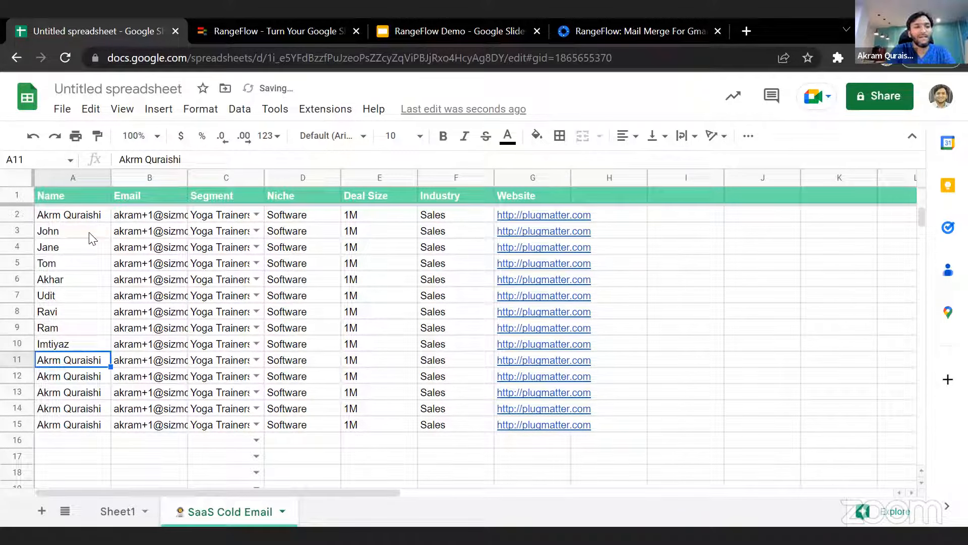
- Clear the surplus duplicate prospect rows in A11:G15
key("Up")
key("Up")
key("Return")
key("Return")
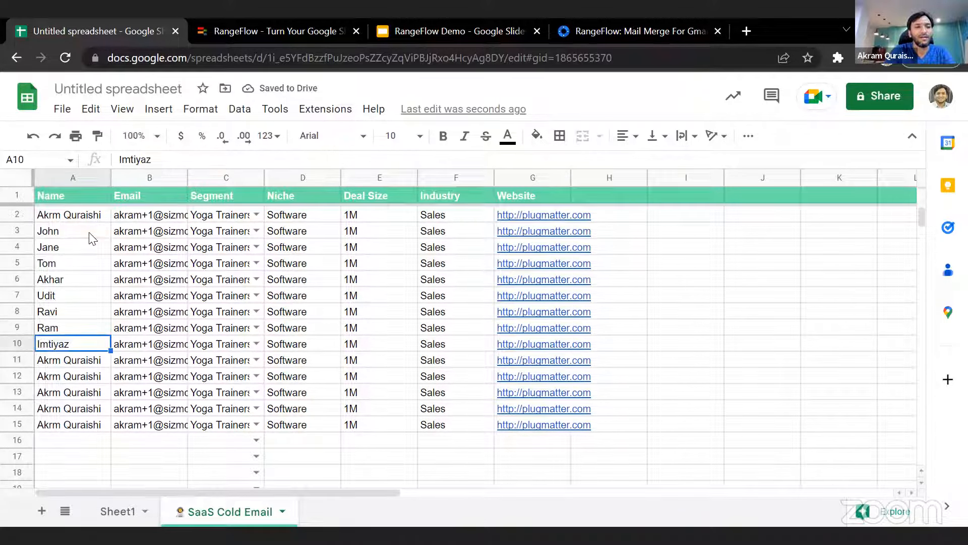
key("Down")
key("Down")
key("Up")
key("shift+Down")
key("shift+Down")
key("shift+Down")
key("shift+Down")
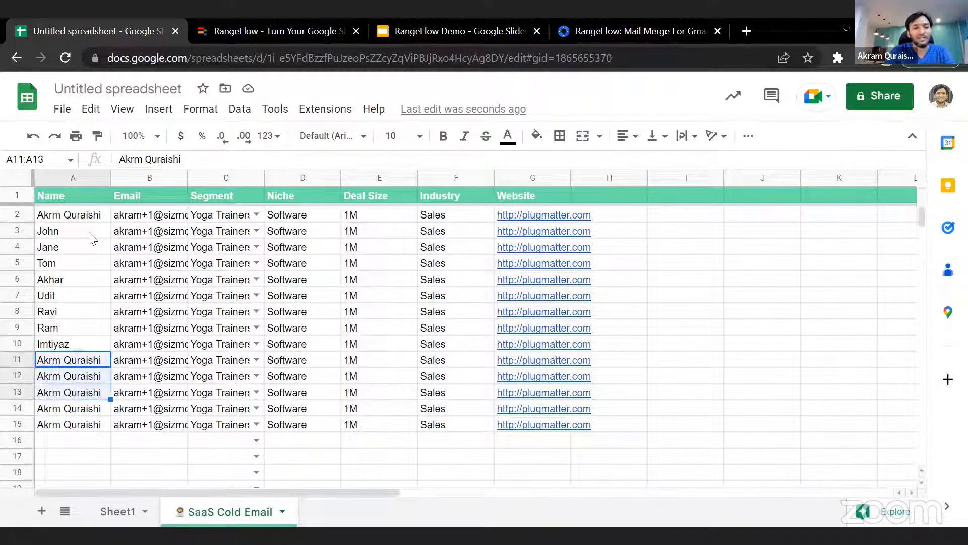
key("shift+Right")
key("shift+Right")
key("shift+Right")
key("shift+Right")
key("shift+Right")
key("shift+Right")
key("Delete")
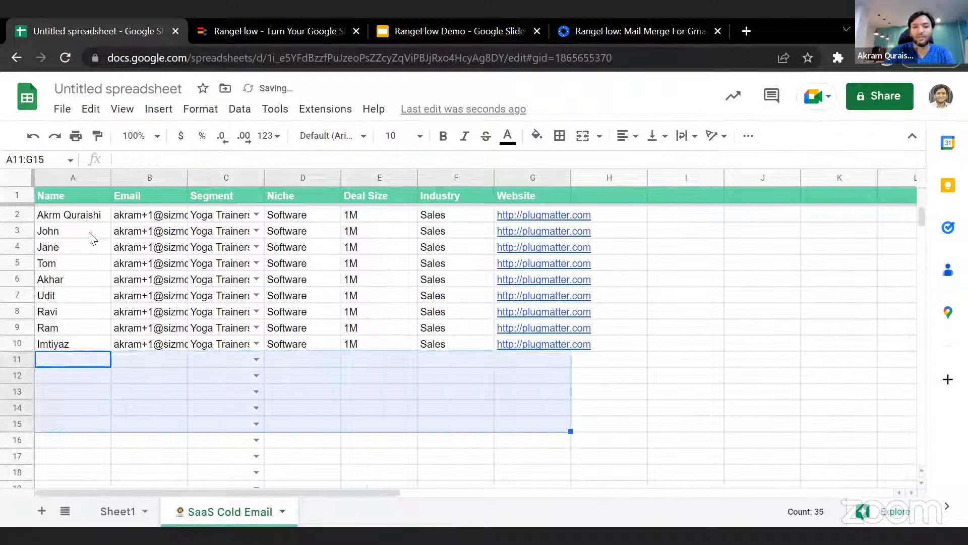
- Change the number after the plus sign in cell B3's email address to 2
key("Up")
key("Up")
key("Up")
key("Up")
key("Up")
key("Up")
key("Up")
key("Up")
key("Up")
key("Right")
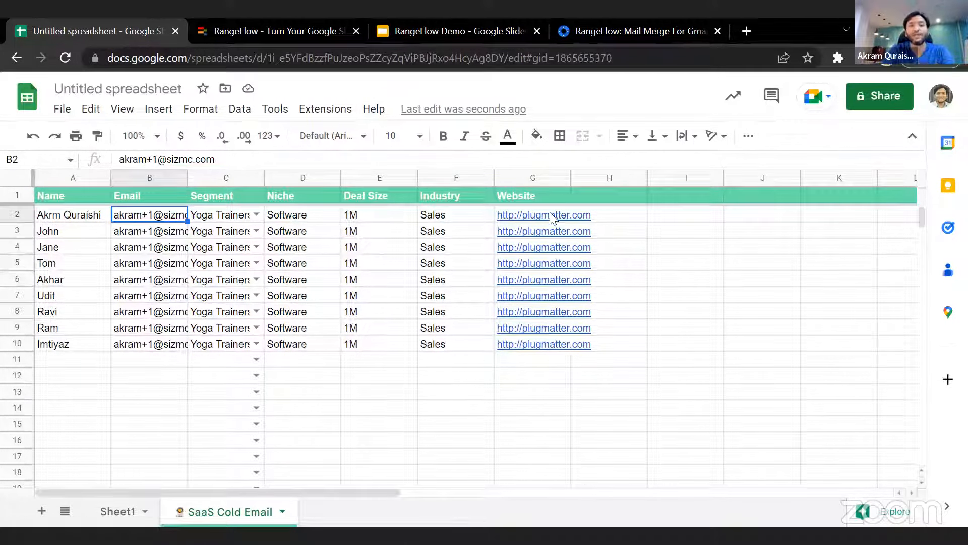
left_click(148, 234)
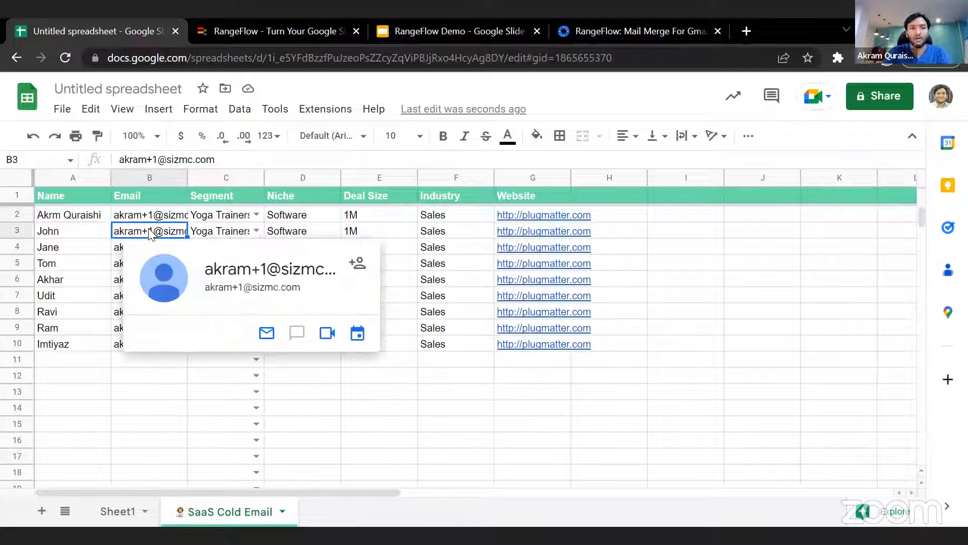
double_click(155, 233)
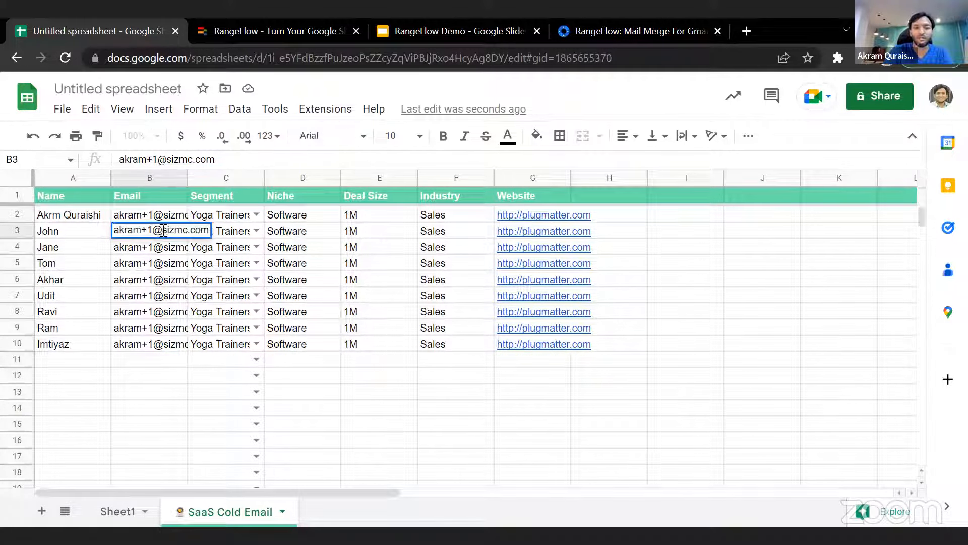
key("BackSpace")
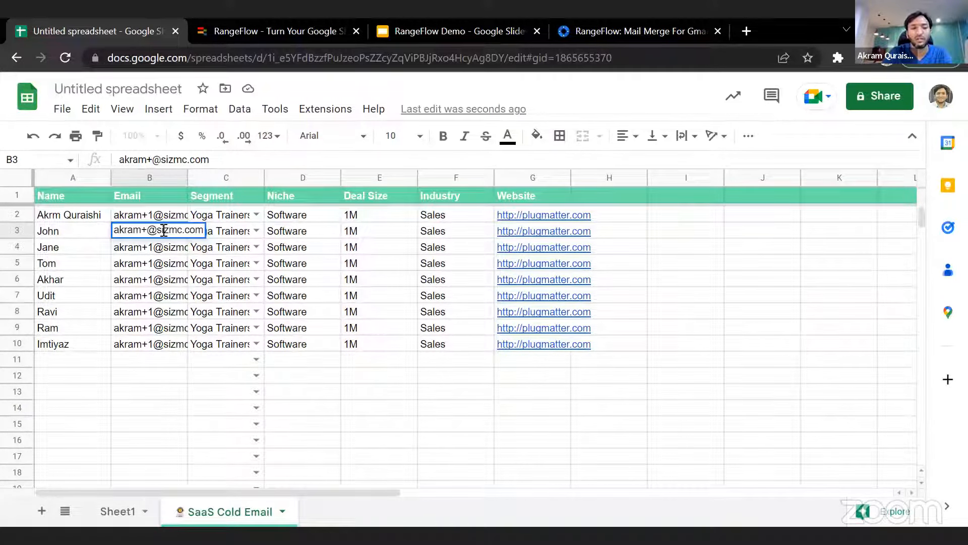
type("2")
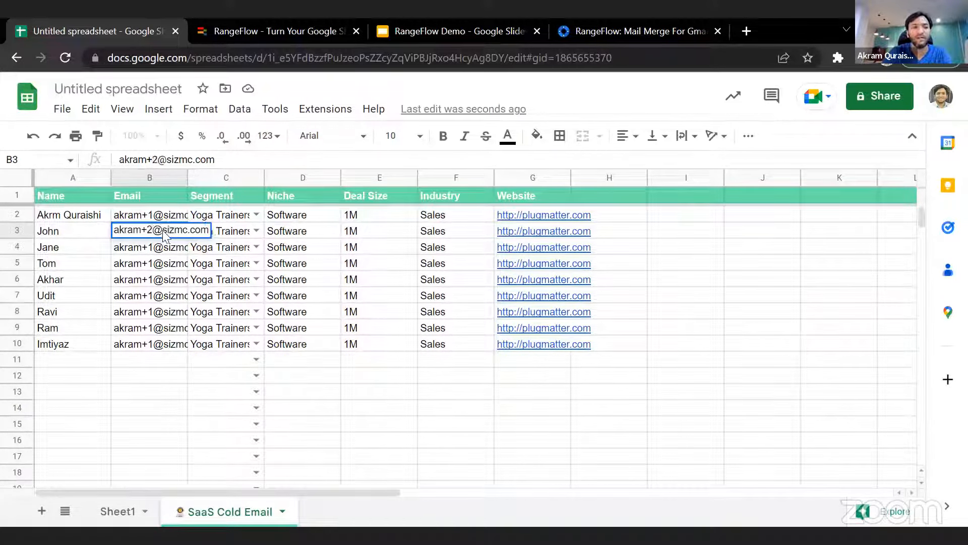
key("Return")
key("Return")
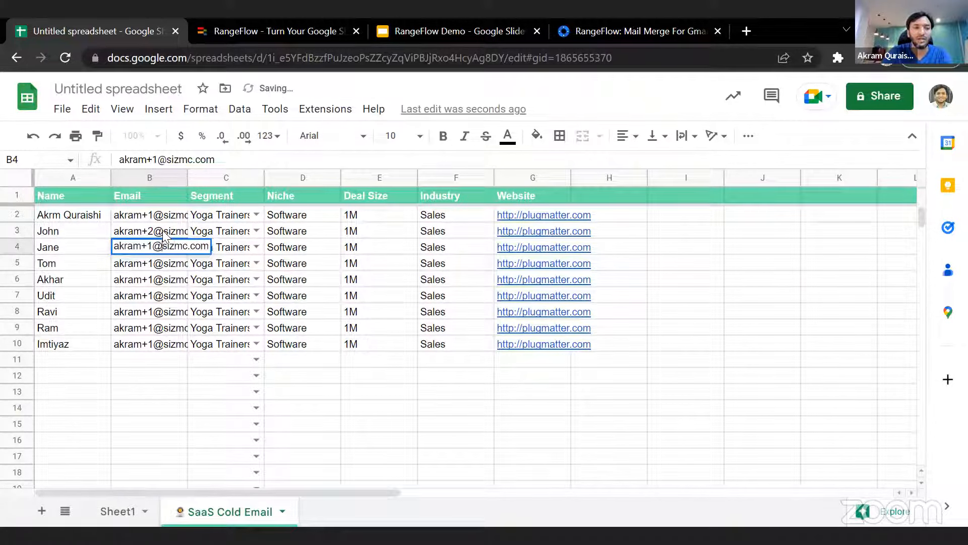
- Change the number after the plus sign to 3 in cell B4's email address and to 4 in cell B5's
key("BackSpace")
type("3")
key("Return")
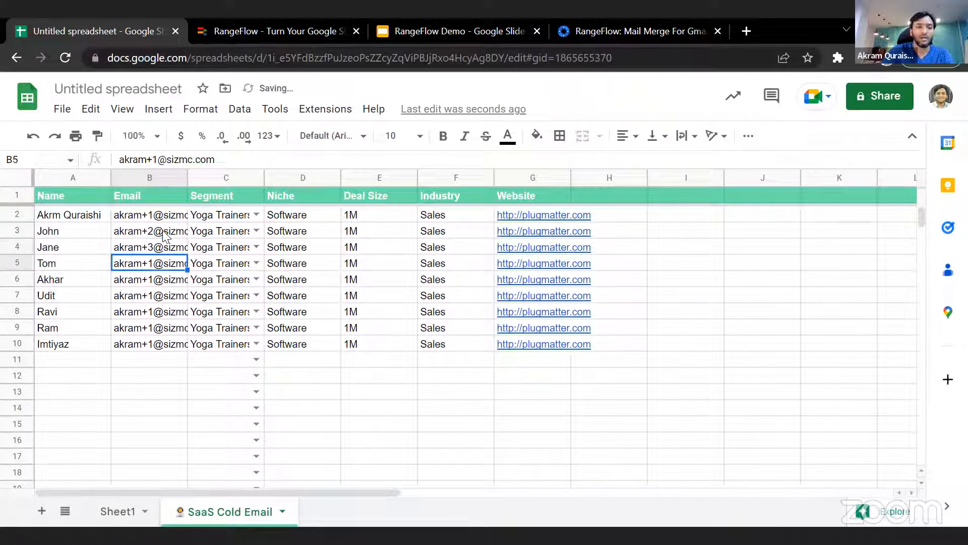
key("Return")
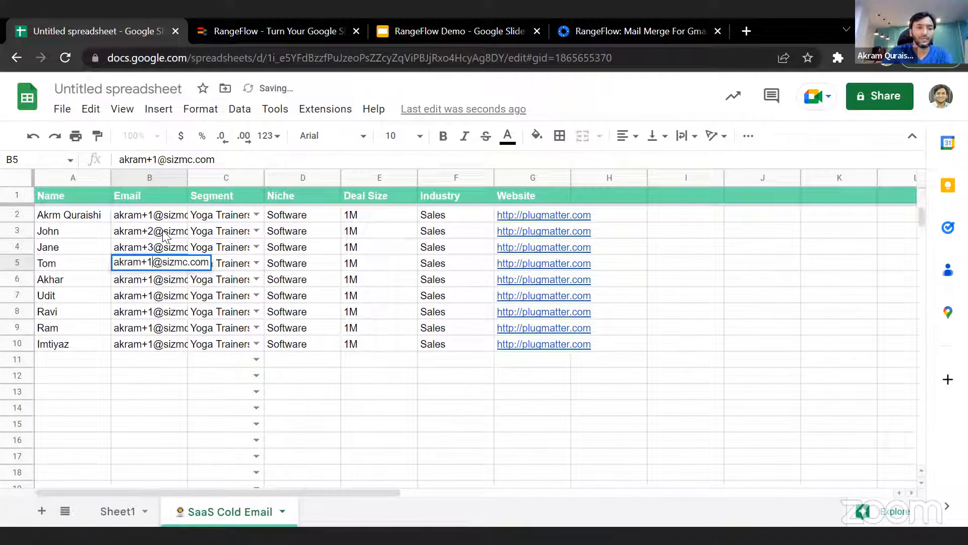
key("BackSpace")
type("4")
key("Return")
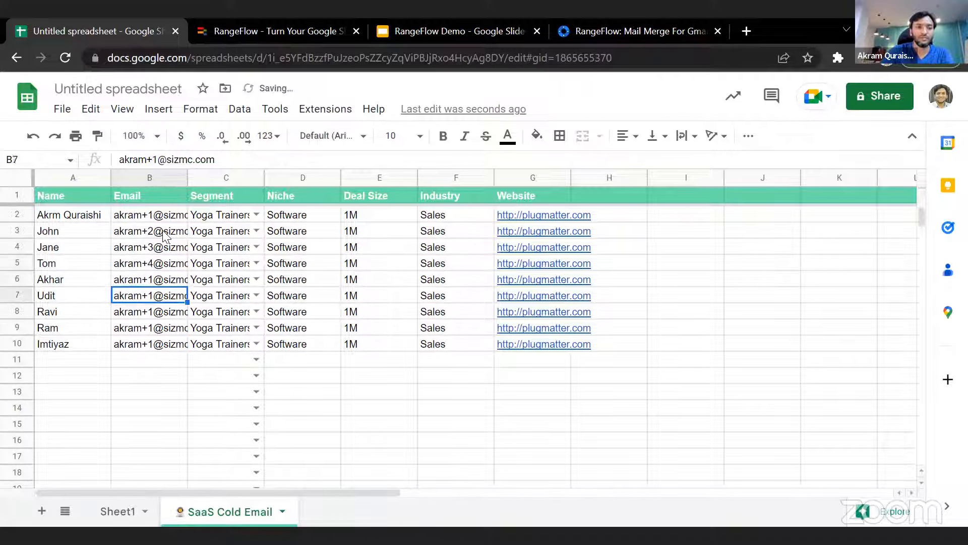
- Change the number after the plus sign to 5 in cell B6's email address
key("Return")
key("Left")
key("Left")
key("Left")
key("Left")
key("Left")
key("Left")
key("Left")
key("Left")
key("Left")
key("Left")
key("Left")
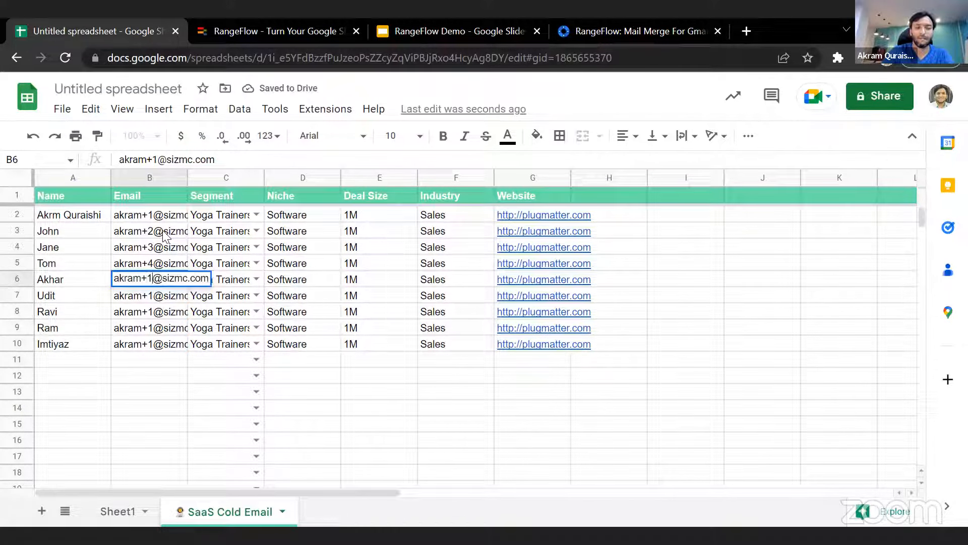
key("Delete")
type("5")
key("Return")
- Change the number after the plus sign to 6 in cell B7's email address
key("Return")
key("Left")
key("Left")
key("Left")
key("Left")
key("Left")
key("Left")
key("Left")
key("Left")
key("Left")
key("Left")
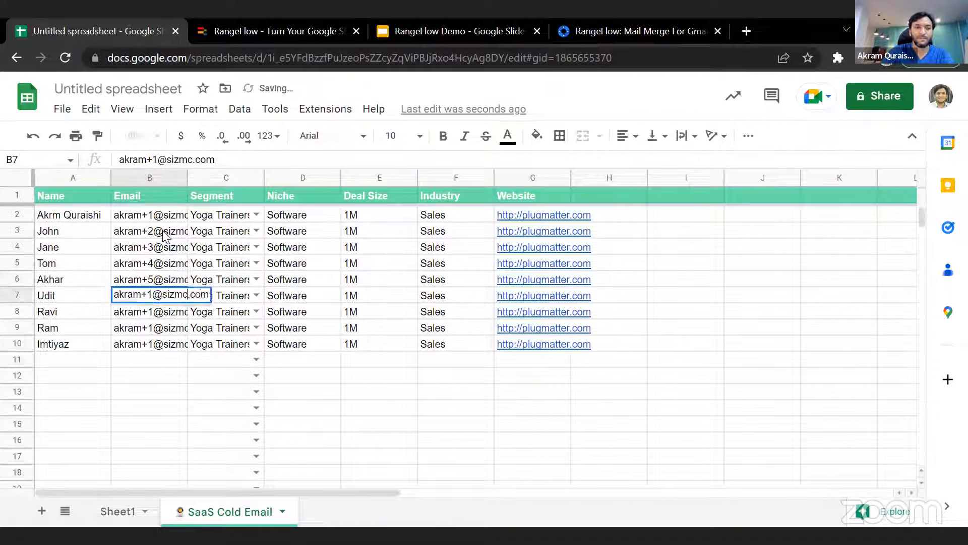
key("BackSpace")
type("6")
- Change the number after the plus sign to 7 in cell B8's email address
key("Return")
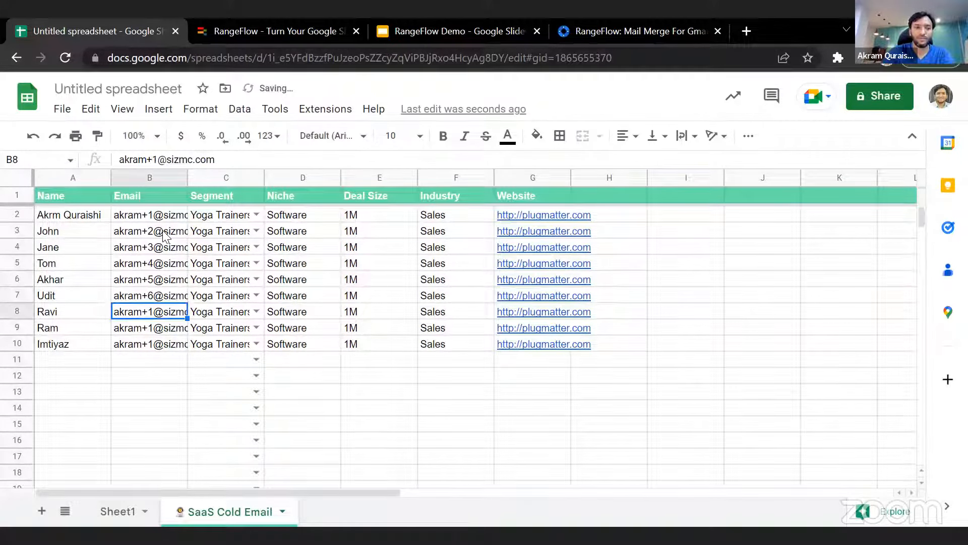
key("Return")
key("Left")
key("Left")
key("Left")
key("Left")
key("Left")
key("Left")
key("Left")
key("Left")
key("Left")
- Change the number after the plus sign to 8 in cell B9's email address
key("Left")
key("BackSpace")
type("7")
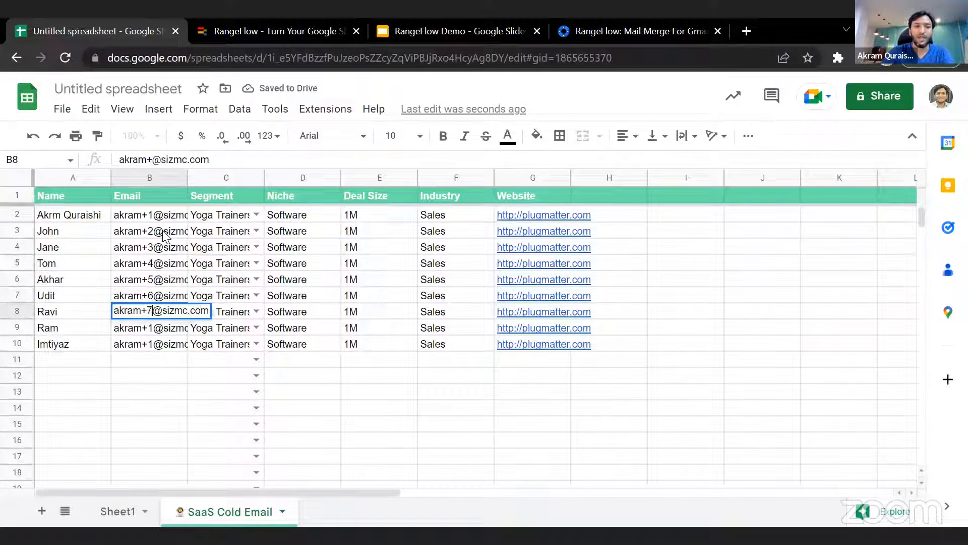
key("Return")
key("Return")
key("Left")
key("Left")
key("Left")
key("Left")
key("Left")
key("Left")
key("Left")
key("Left")
key("Left")
key("Left")
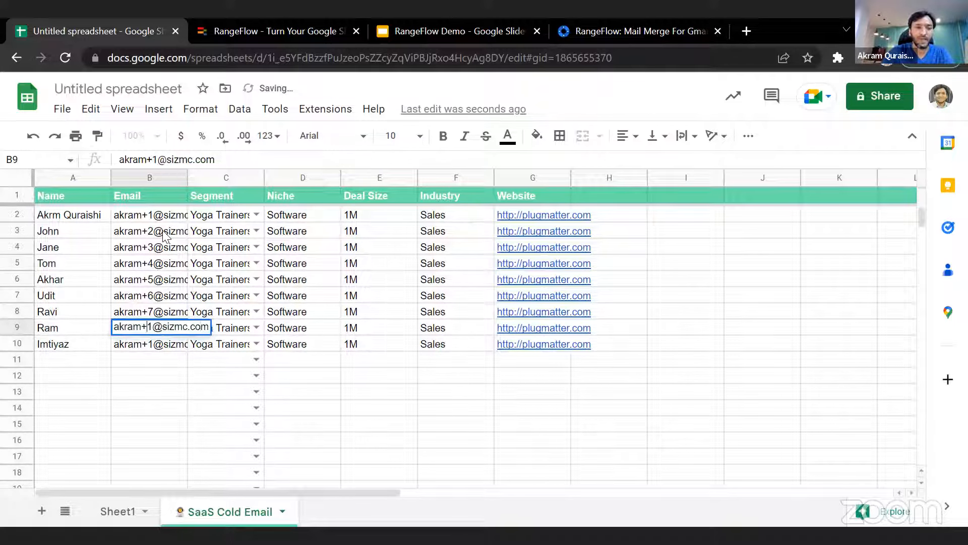
key("BackSpace")
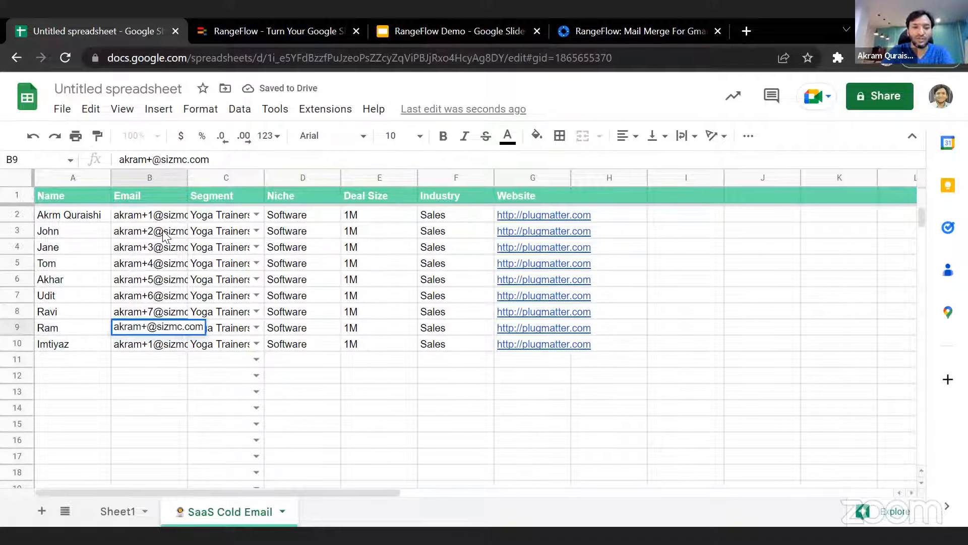
type("8")
key("Return")
key("Return")
- Change the number after the plus sign to 9 in cell B10's email address and widen the Email column to fit the full addresses
key("Left")
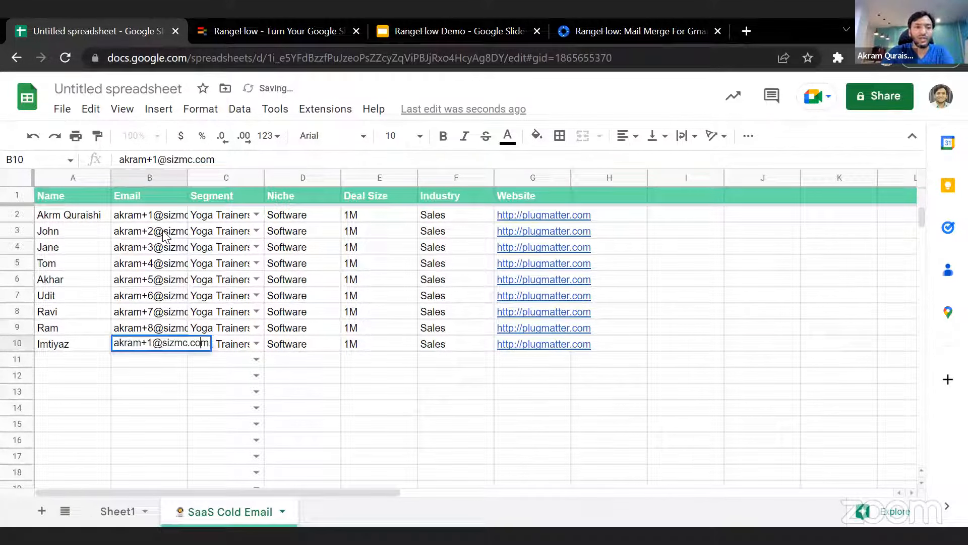
key("shift+Left")
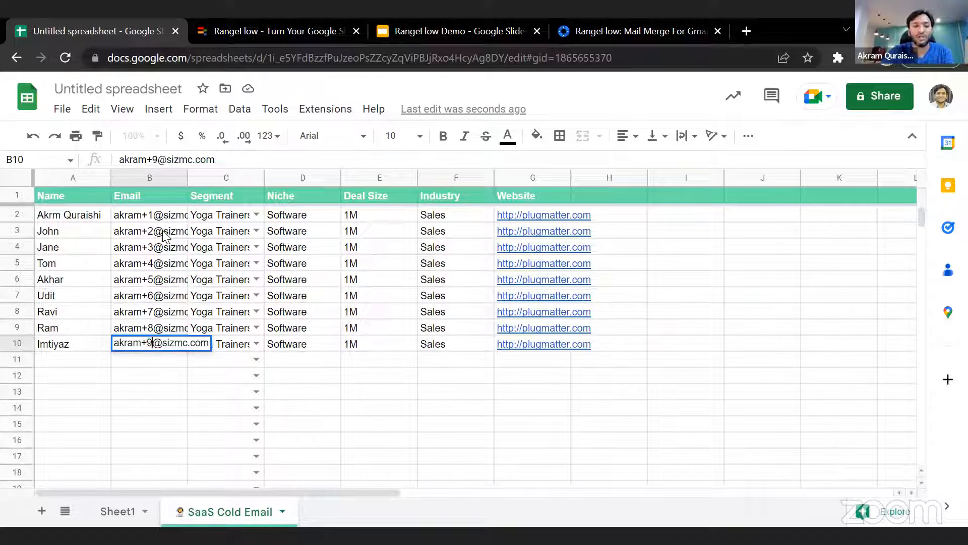
key("Return")
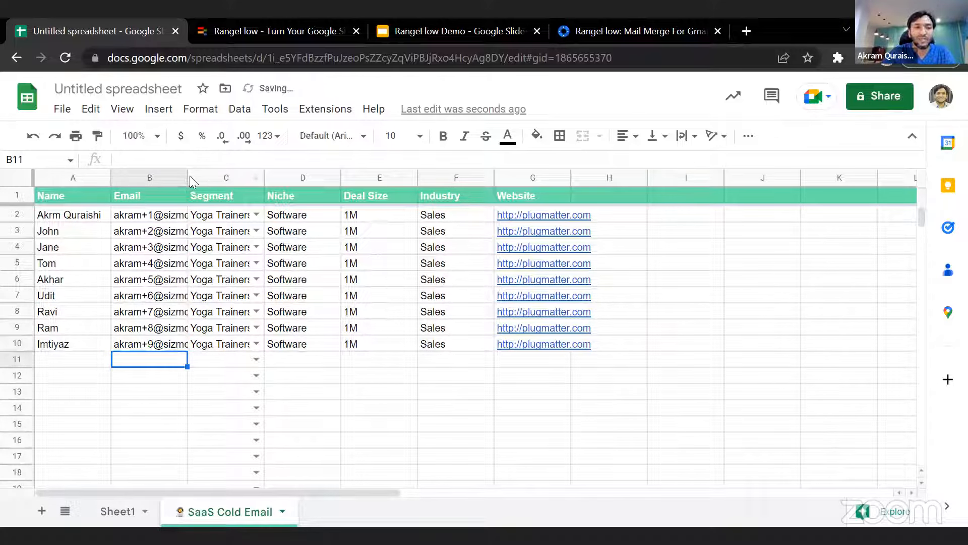
left_click_drag(187, 178, 232, 181)
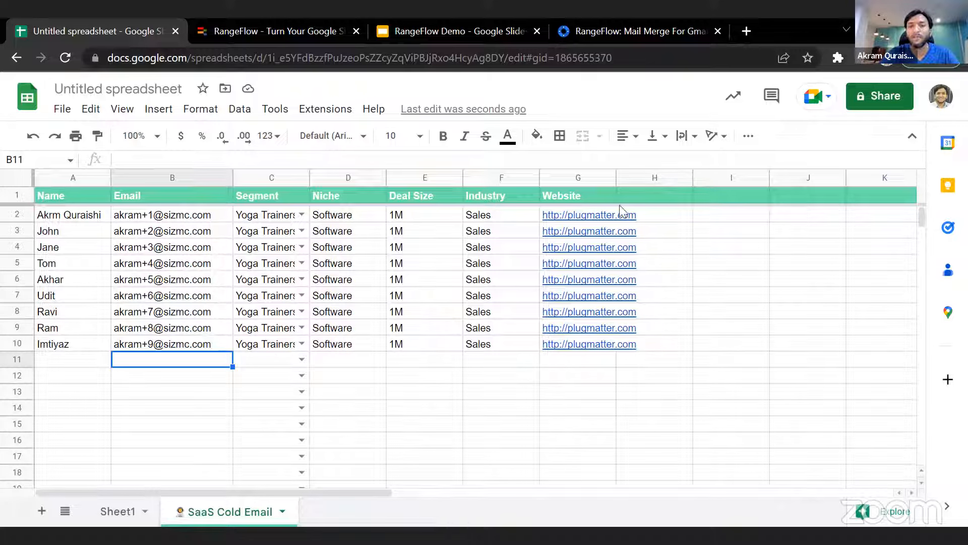
left_click_drag(616, 178, 676, 177)
double_click(650, 216)
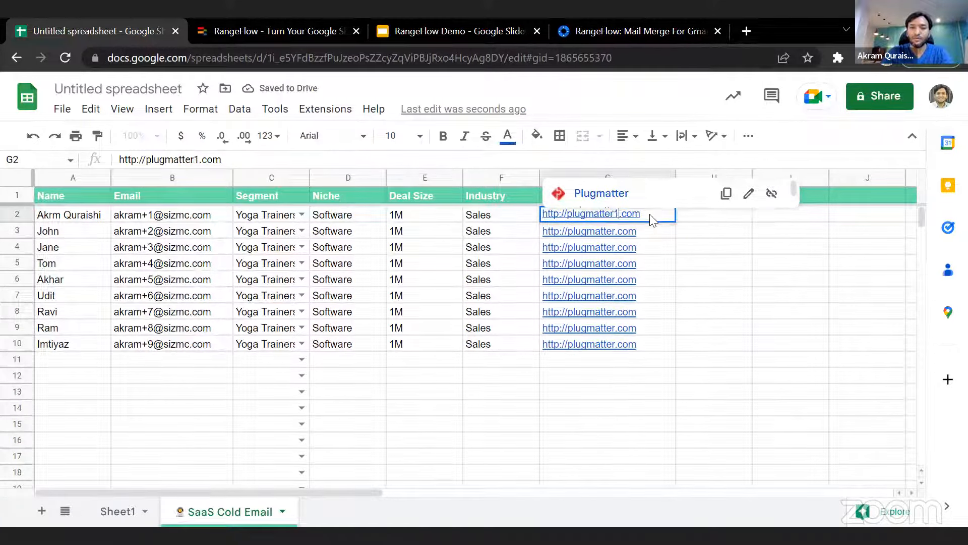
key("Return")
type("2")
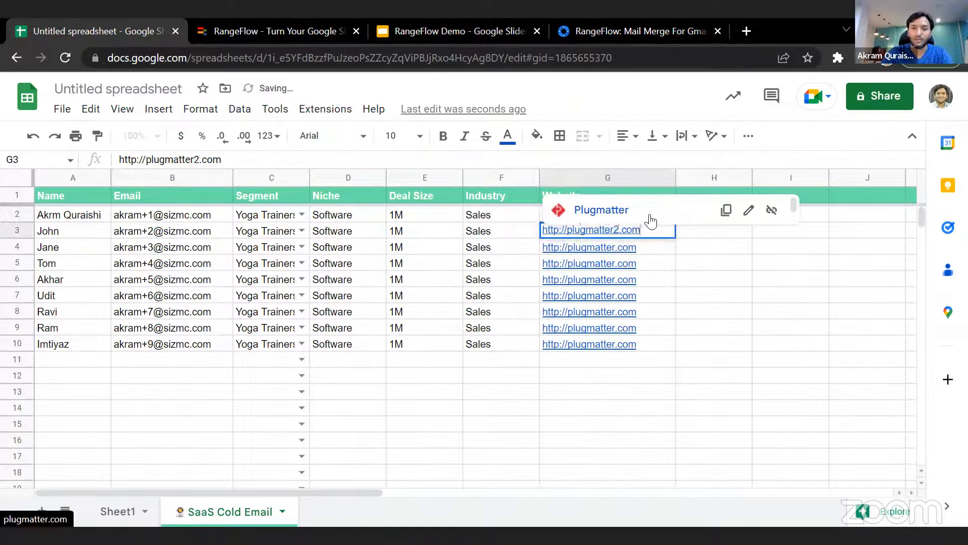
key("Return")
key("Left")
key("Right")
key("Return")
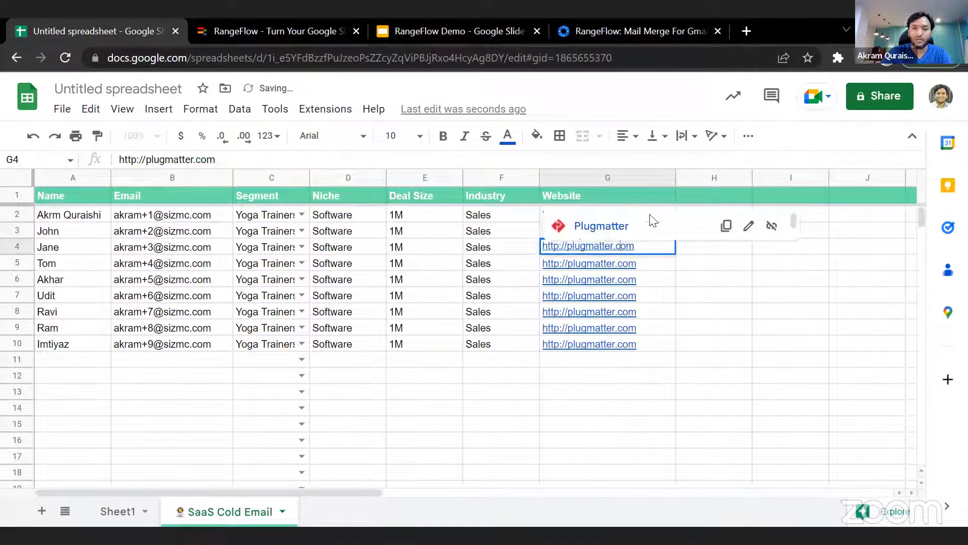
type("3")
key("Return")
key("Return")
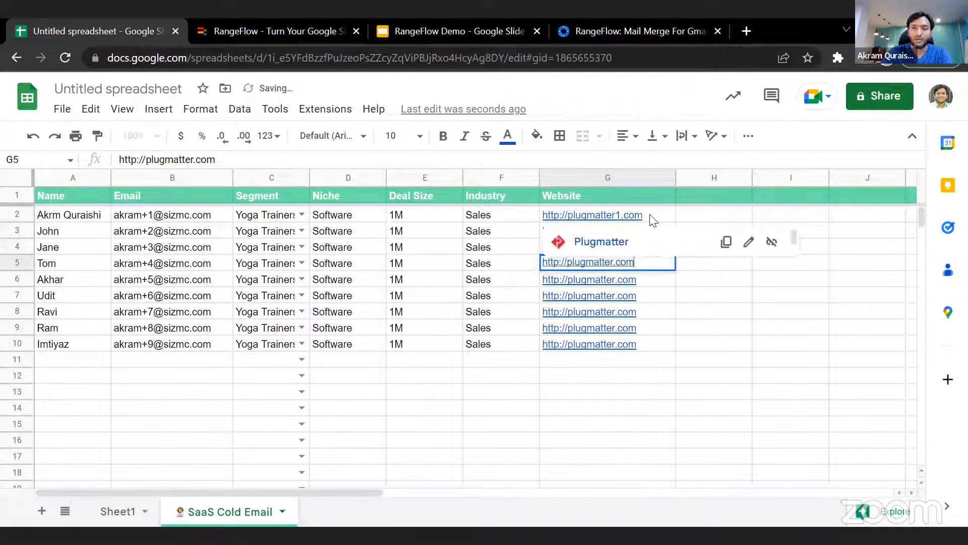
type("4")
key("Return")
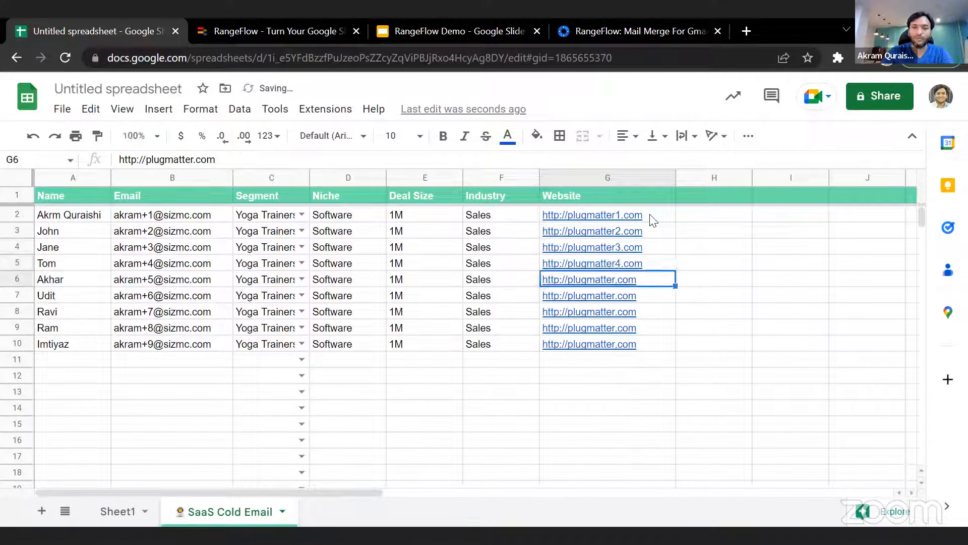
key("Return")
type("5")
key("Return")
key("Return")
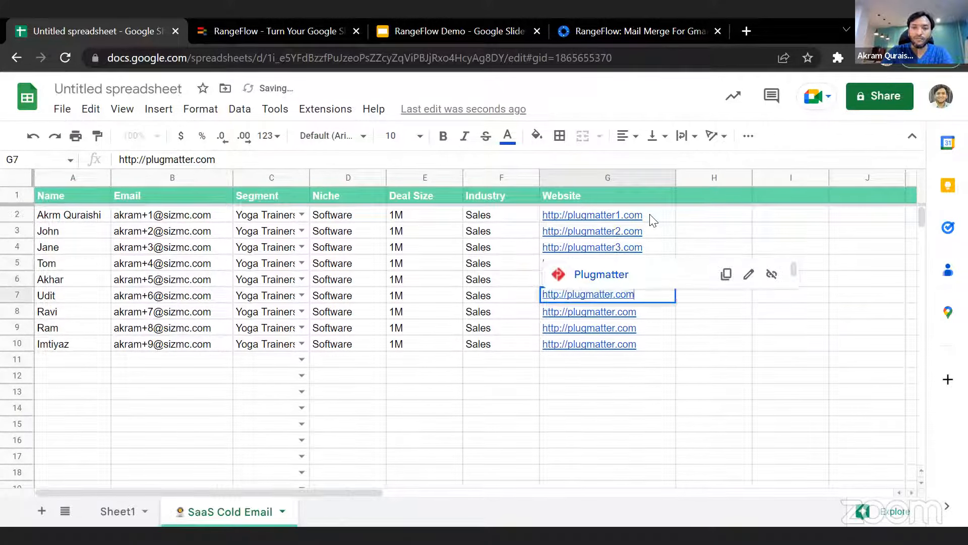
type("6")
key("Return")
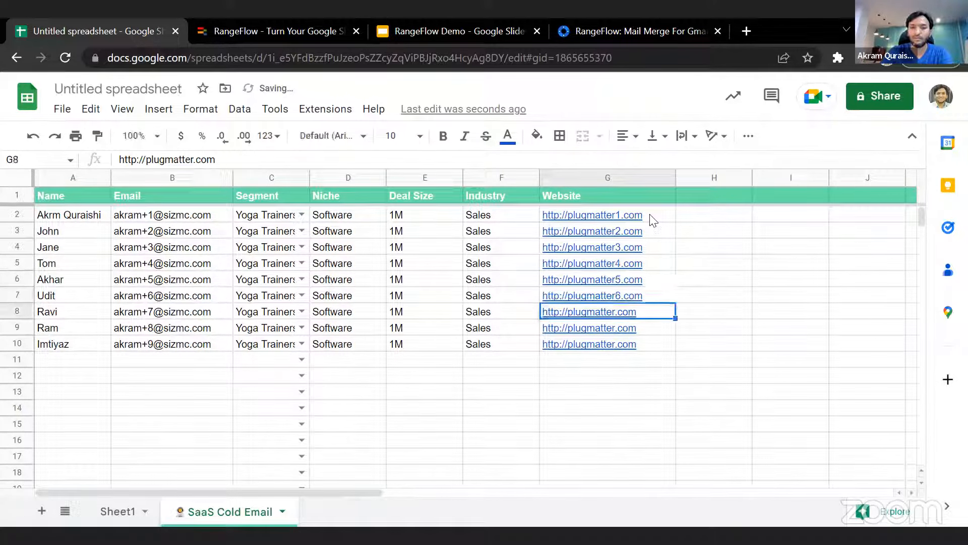
key("Left")
key("Right")
key("Return")
key("Left")
key("Left")
key("Left")
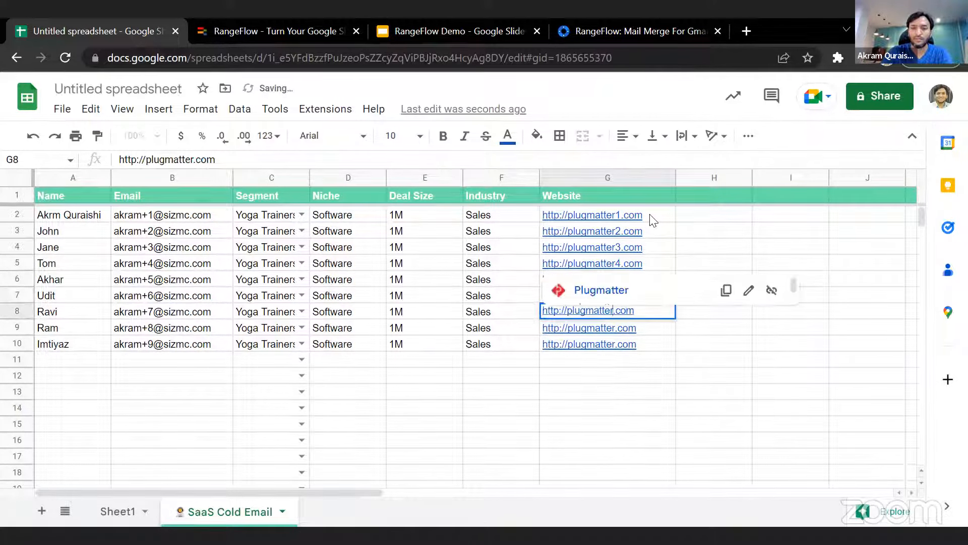
type("7")
key("Return")
key("Return")
key("Left")
key("Left")
key("Left")
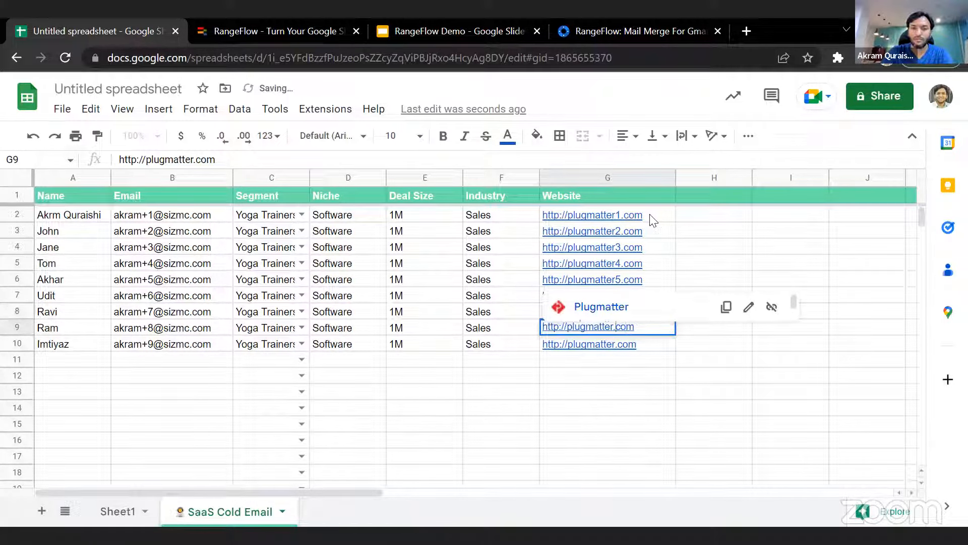
type("8")
key("Return")
key("Return")
key("Left")
key("Left")
key("Left")
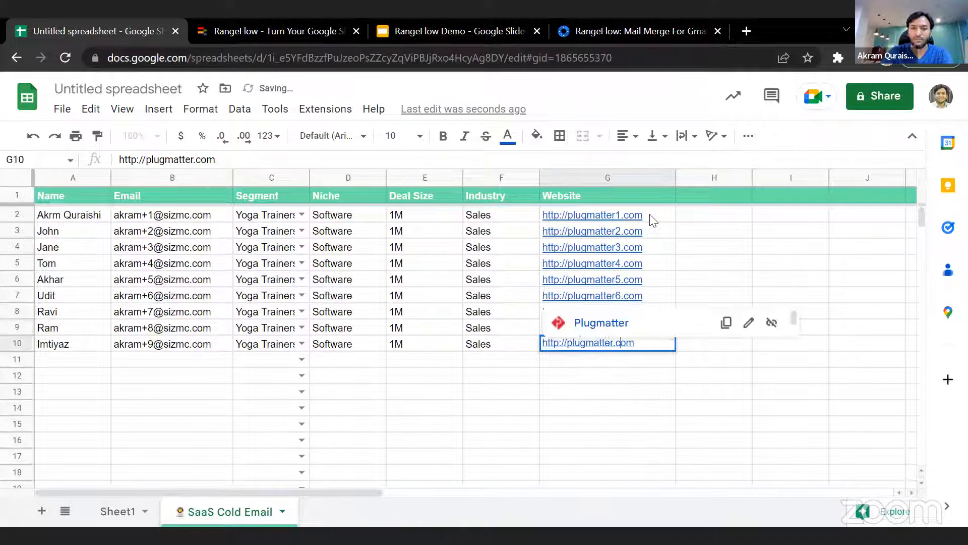
type("9")
key("Return")
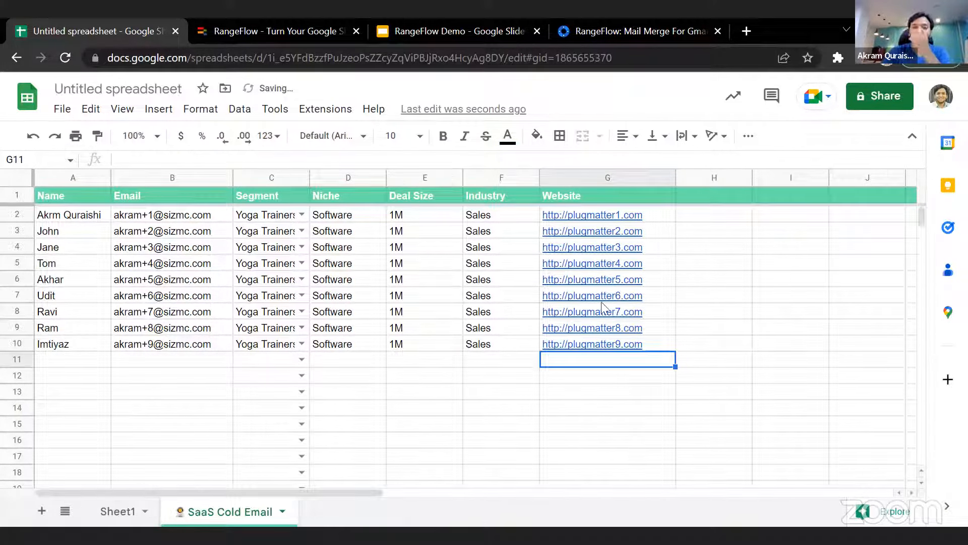
double_click(658, 313)
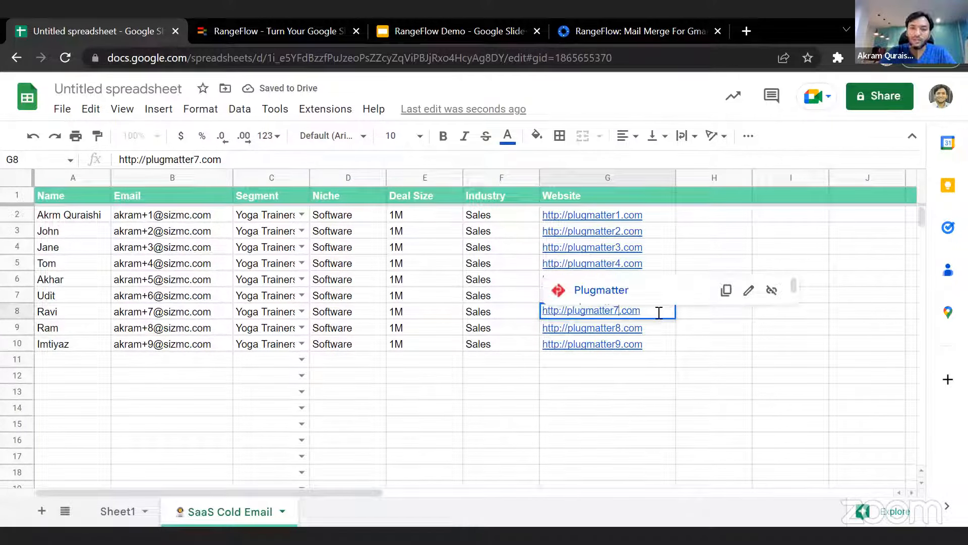
key("BackSpace")
key("Return")
left_click(658, 313)
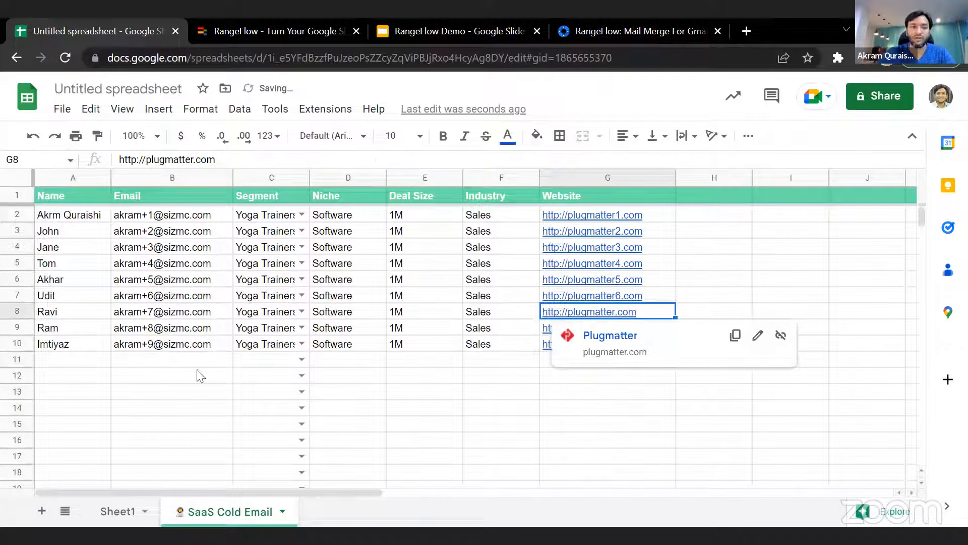
- Remove the plus sign and number from the email address in cell B9
left_click(150, 282)
double_click(159, 328)
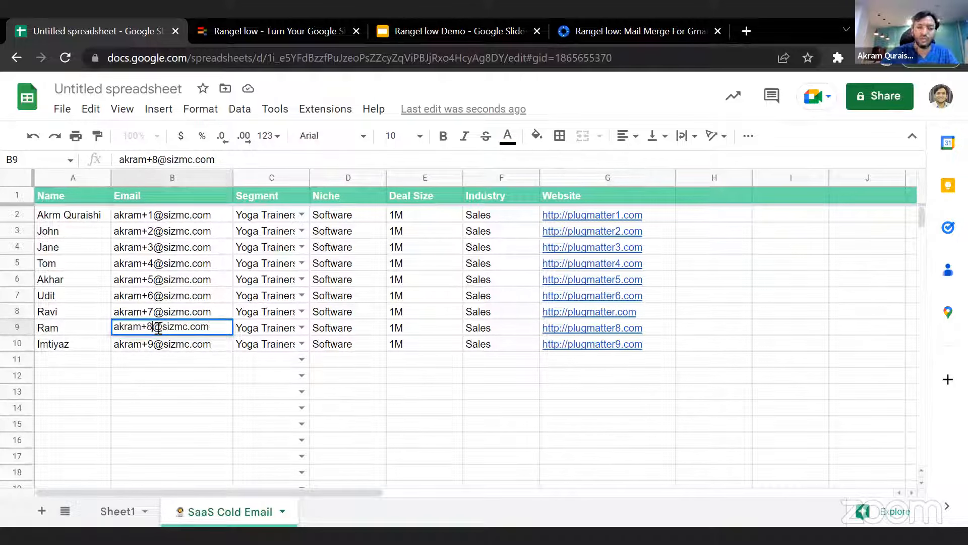
key("BackSpace")
key("BackSpace")
key("Return")
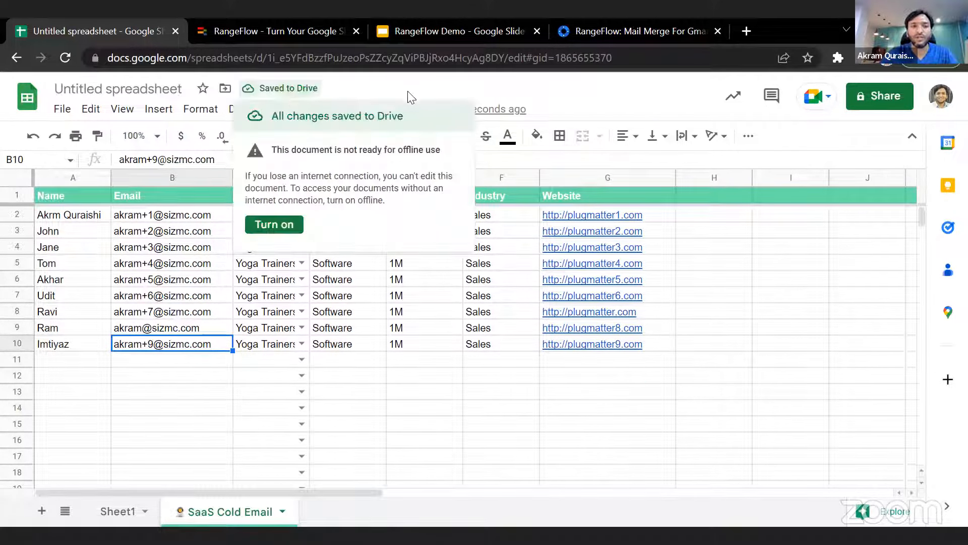
- Open RangeFlow's Send Emails review for the SaaS Cold Email pipeline
left_click(328, 113)
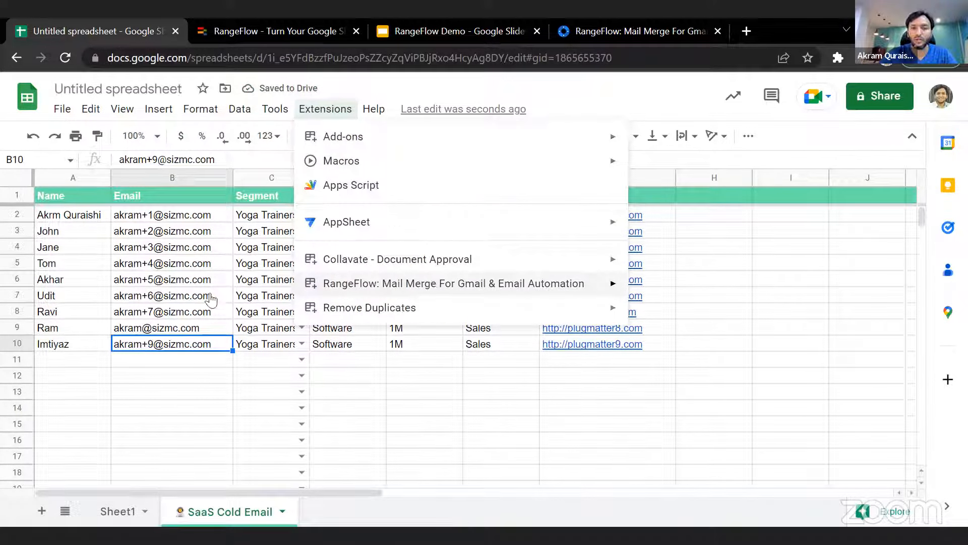
mouse_move(580, 283)
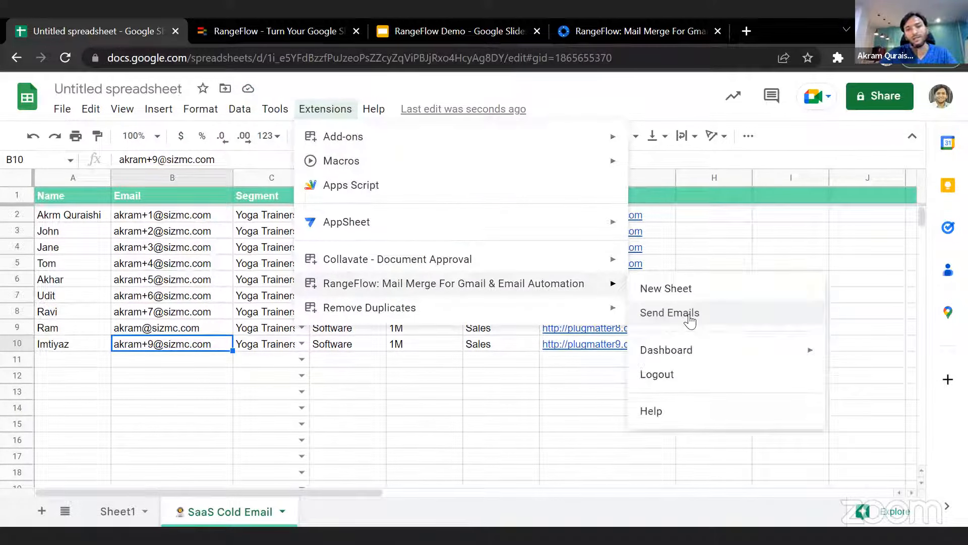
left_click(669, 312)
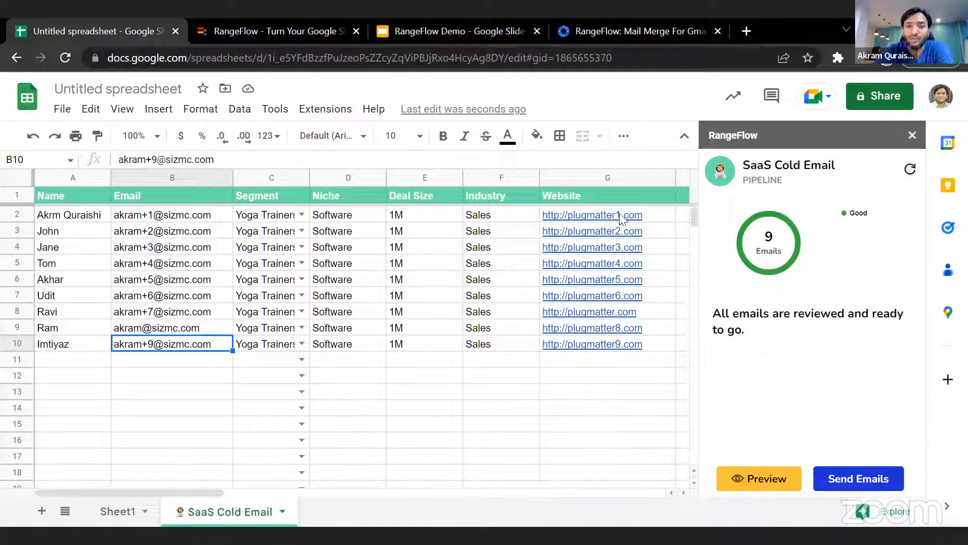
left_click(651, 315)
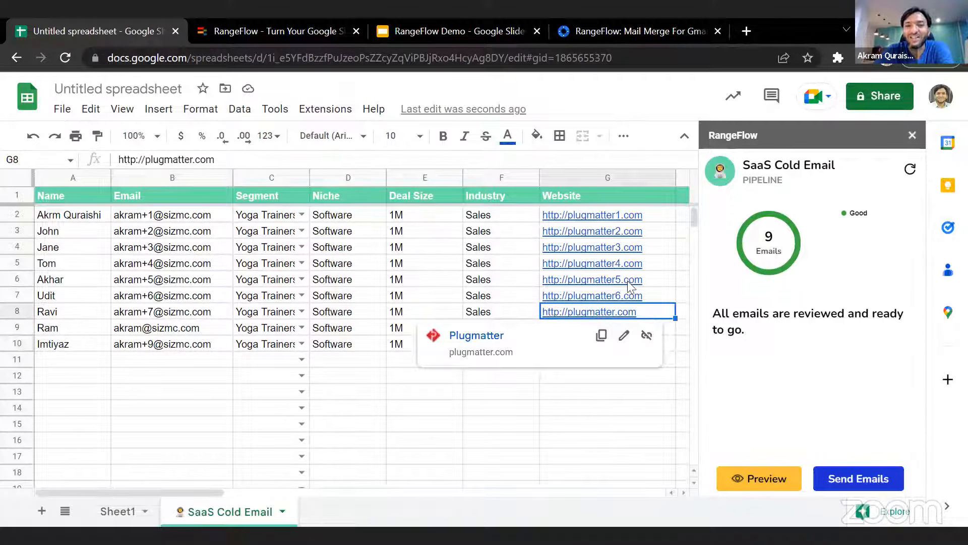
double_click(622, 219)
left_click(649, 311)
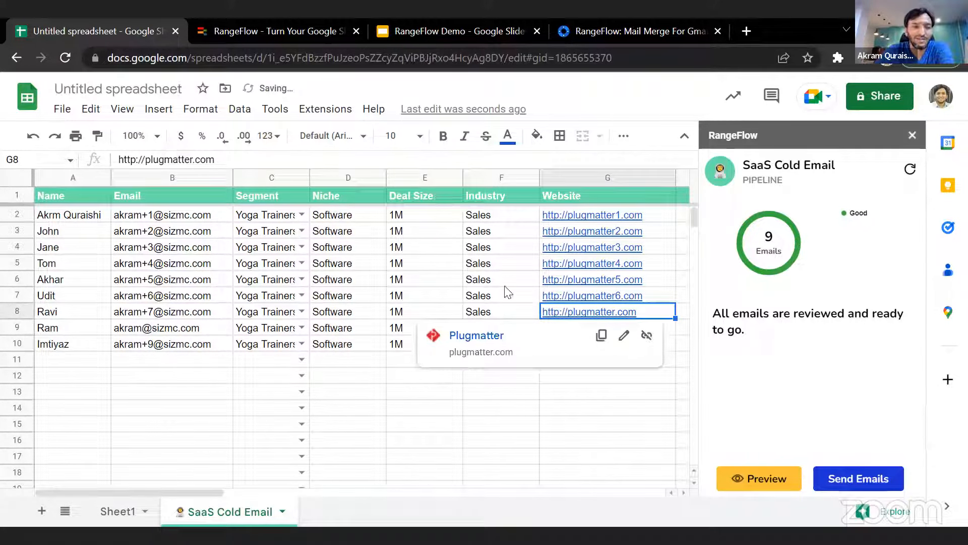
- Insert +1 before the @ sign in cell B9's email address to duplicate the first prospect's address
left_click(50, 331)
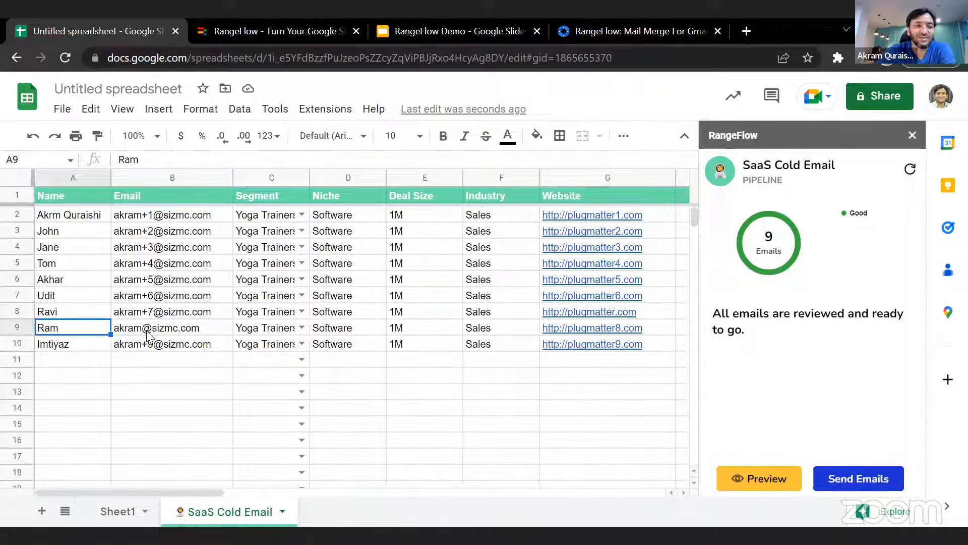
double_click(145, 328)
type("+1")
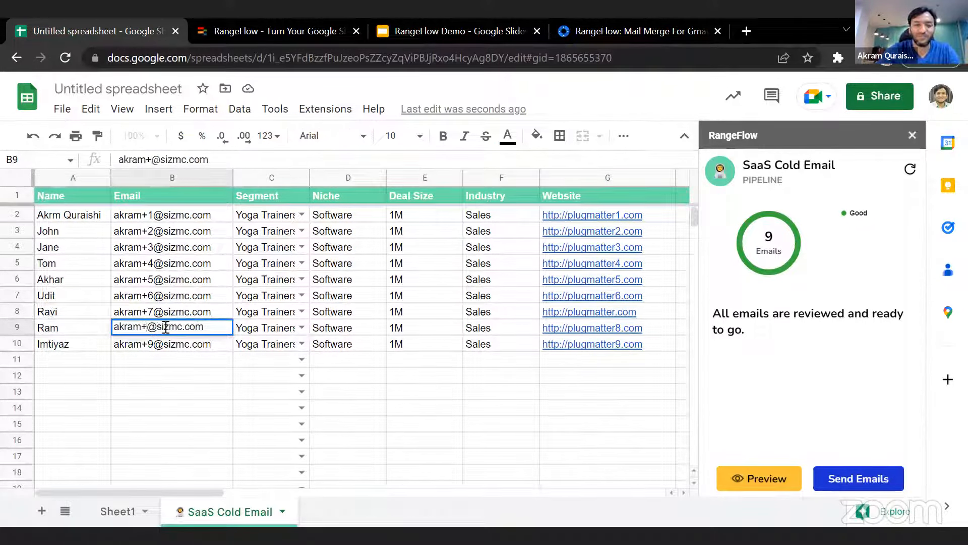
key("Return")
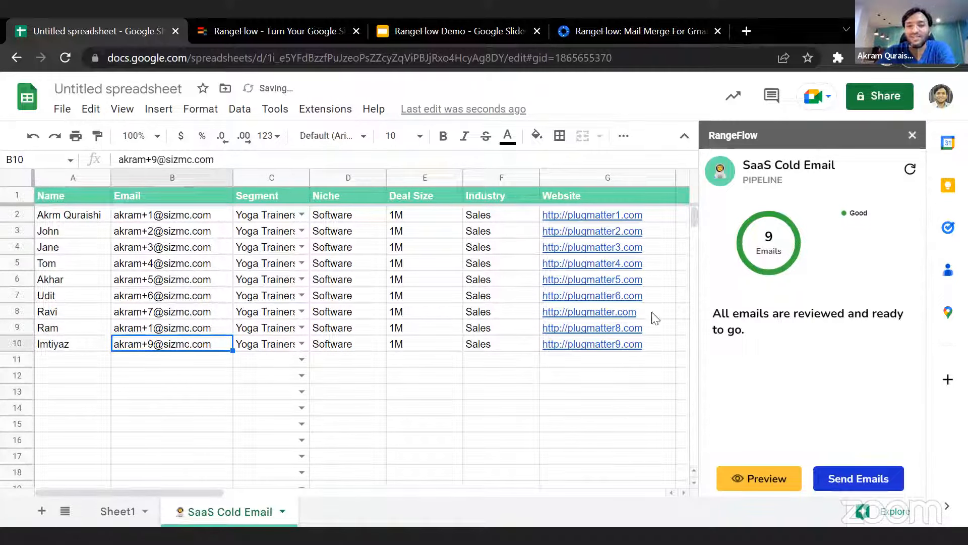
left_click(616, 313)
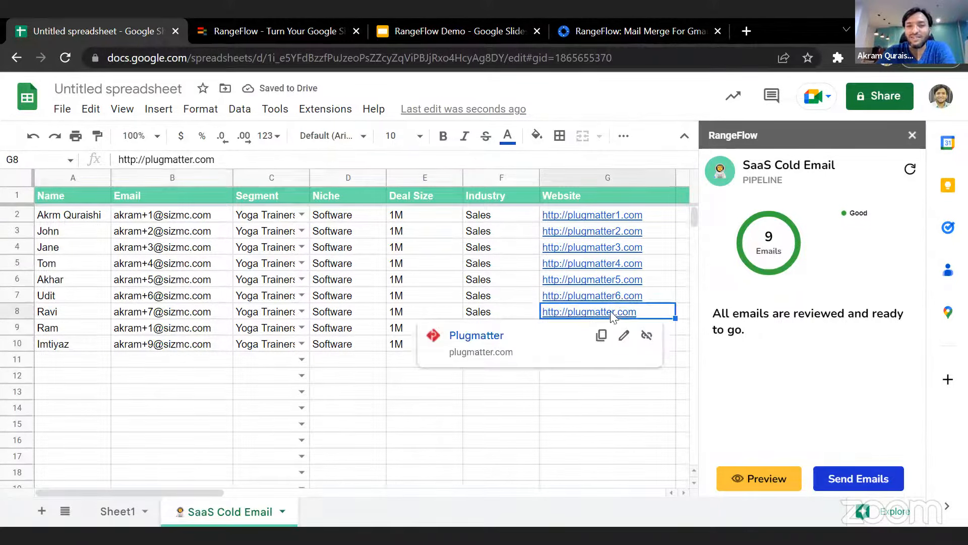
double_click(620, 214)
left_click(620, 214)
key("BackSpace")
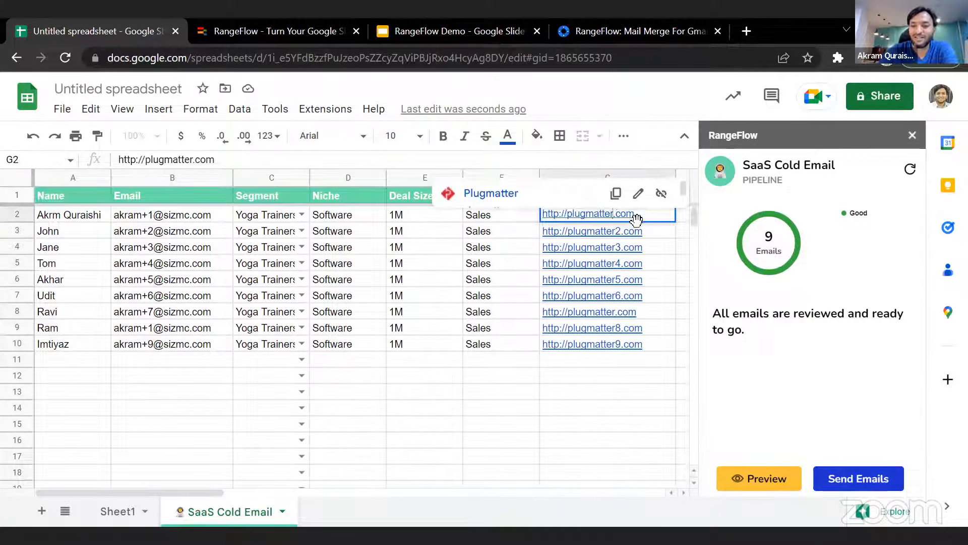
key("Return")
left_click(625, 394)
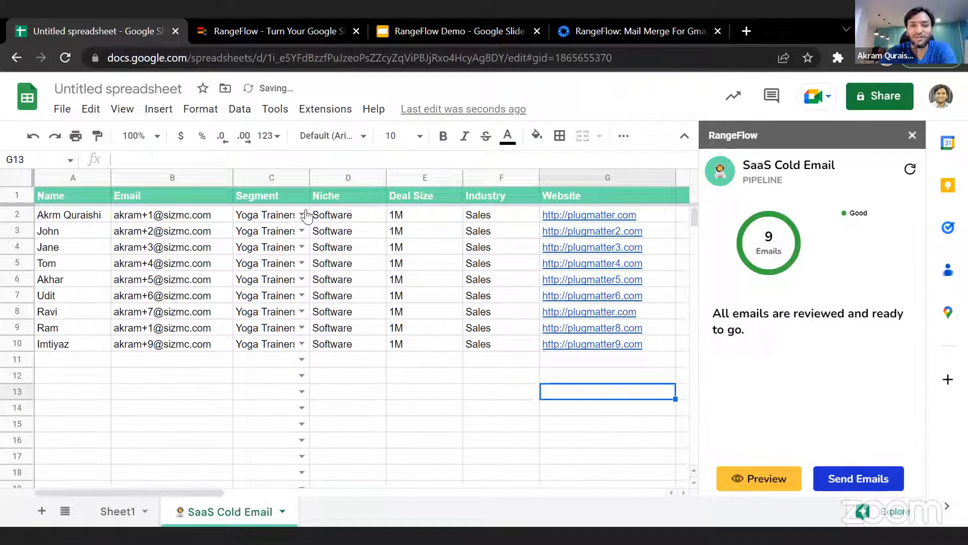
- Refresh the duplicate check by reopening RangeFlow's Send Emails review for the SaaS Cold Email pipeline
left_click(910, 169)
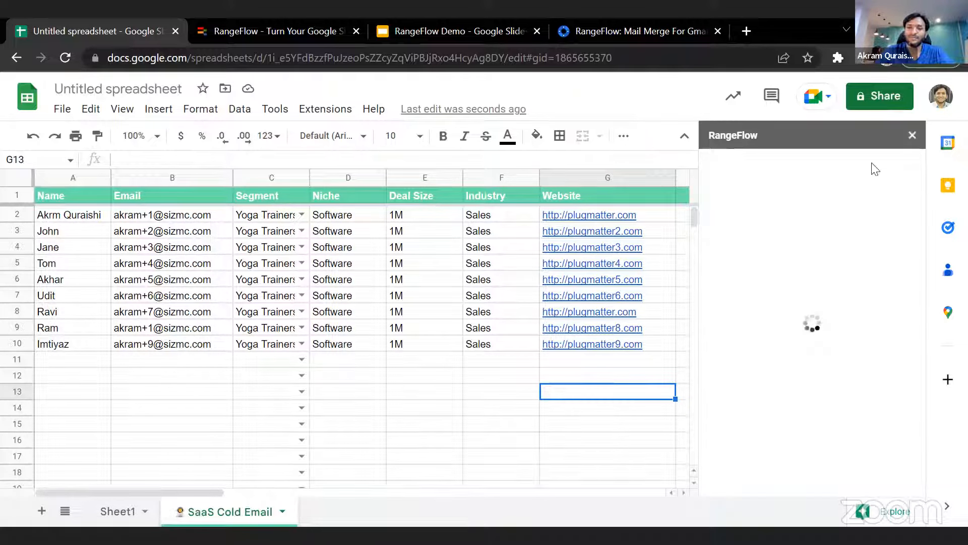
left_click(915, 135)
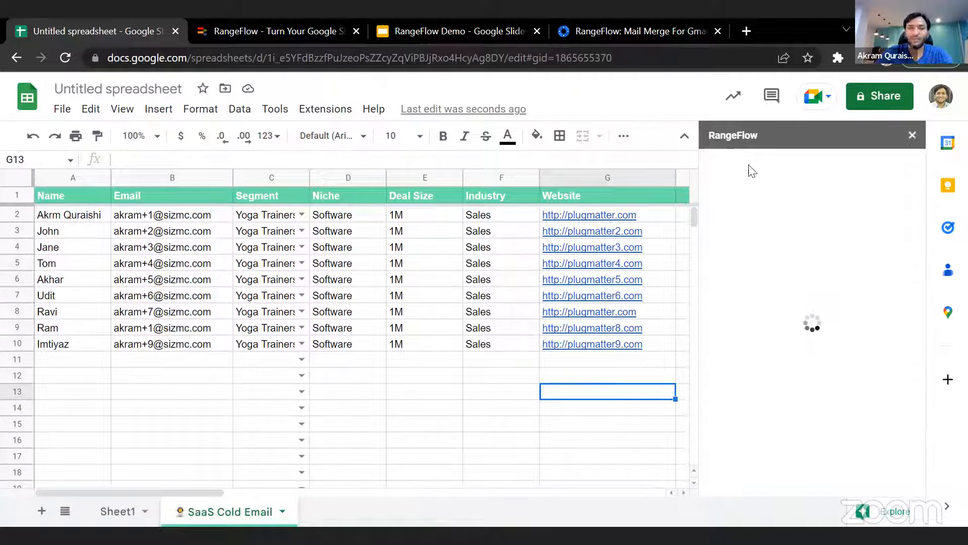
left_click(325, 109)
mouse_move(390, 288)
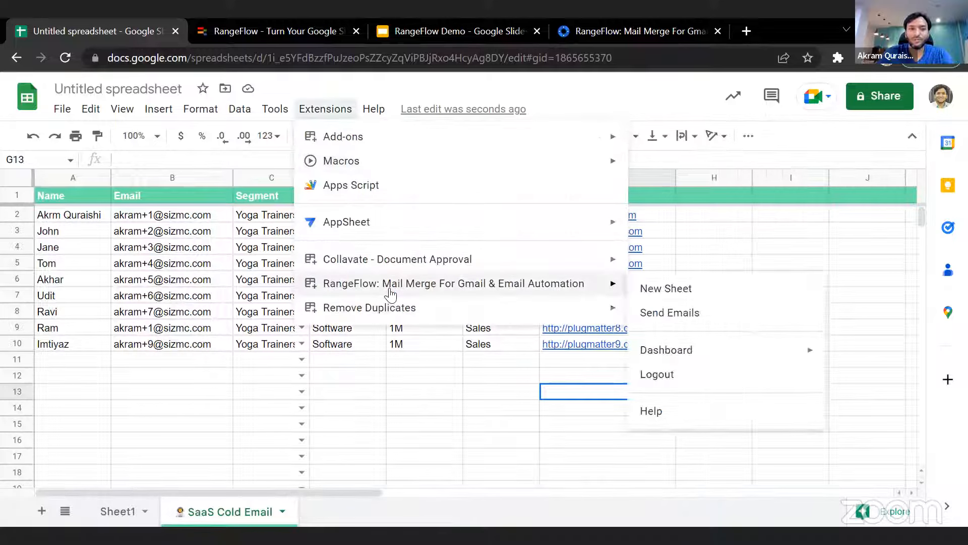
left_click(686, 313)
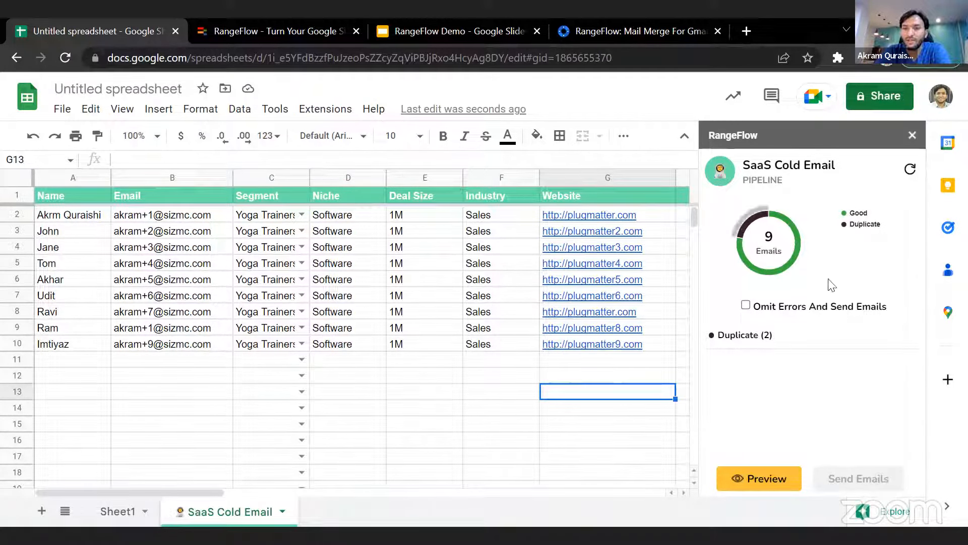
- Open the Duplicate list in the review and filter the sheet by the duplicated email address
left_click(744, 338)
scroll(847, 363, "down", 1)
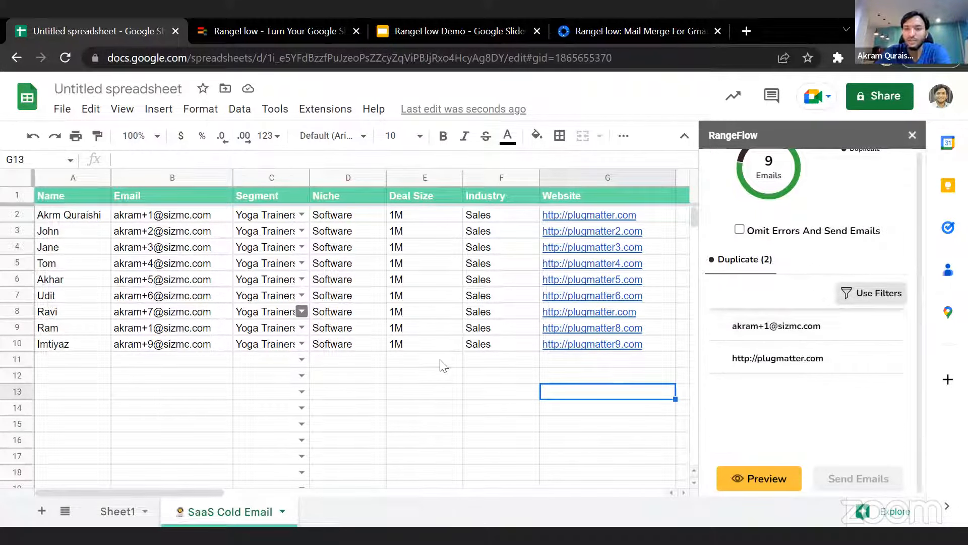
left_click(775, 333)
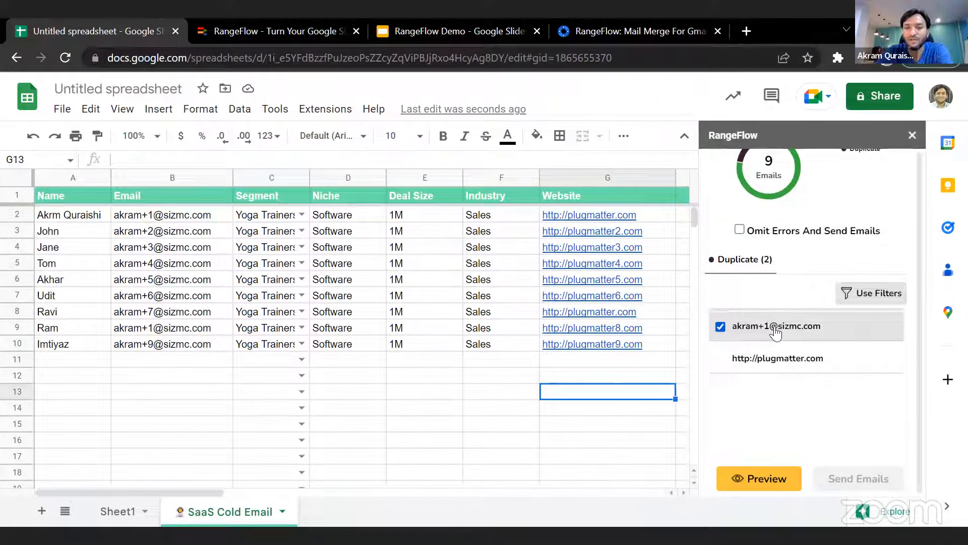
left_click(889, 296)
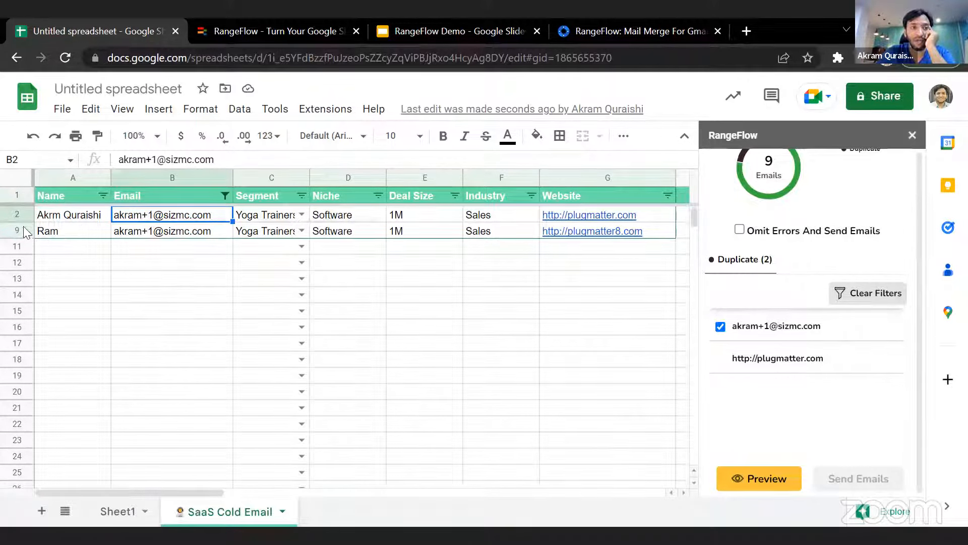
- Insert the missing letter "a" into the first name in cell A2
double_click(53, 216)
left_click(53, 216)
type("a")
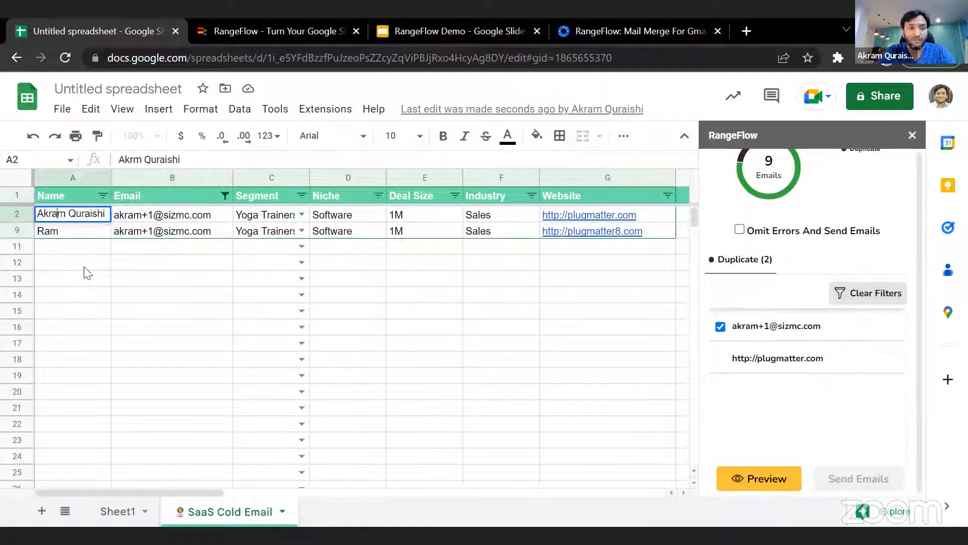
key("Return")
- Clear the contents of the duplicate prospect's row 9 and remove the sheet filter
left_click(26, 230)
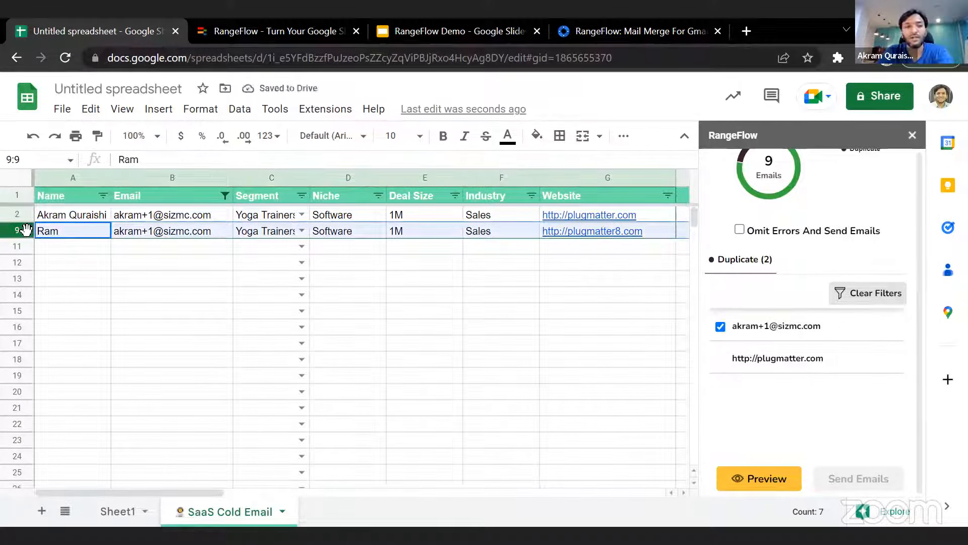
key("Delete")
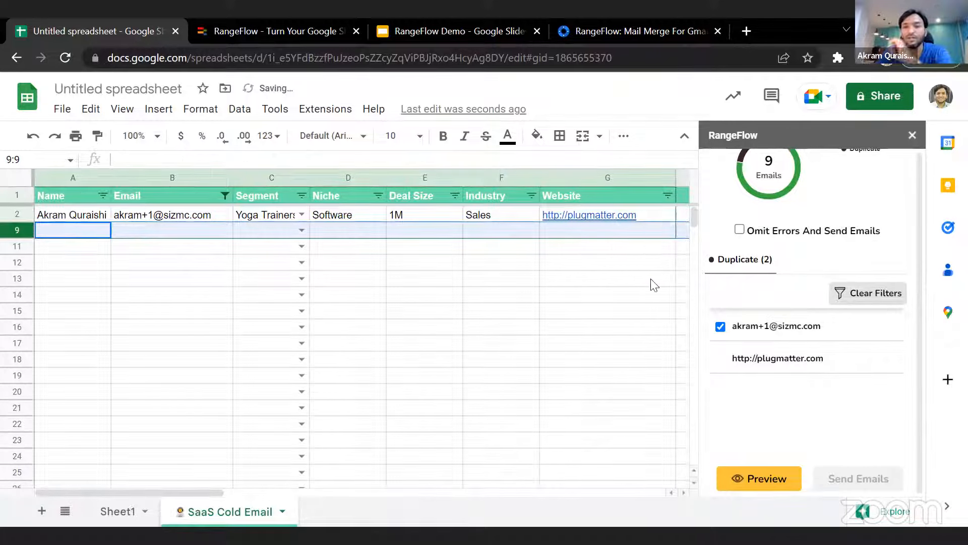
left_click(867, 295)
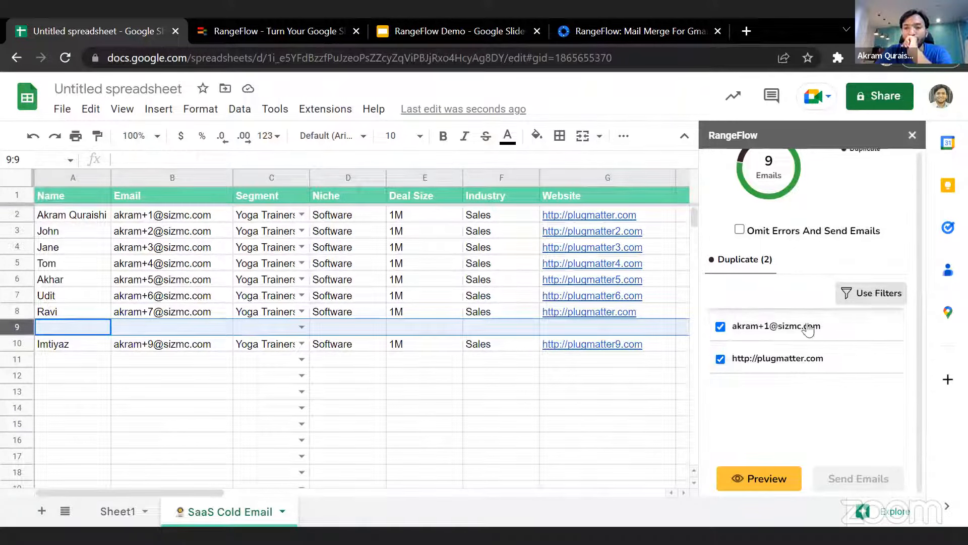
left_click(780, 318)
left_click(867, 297)
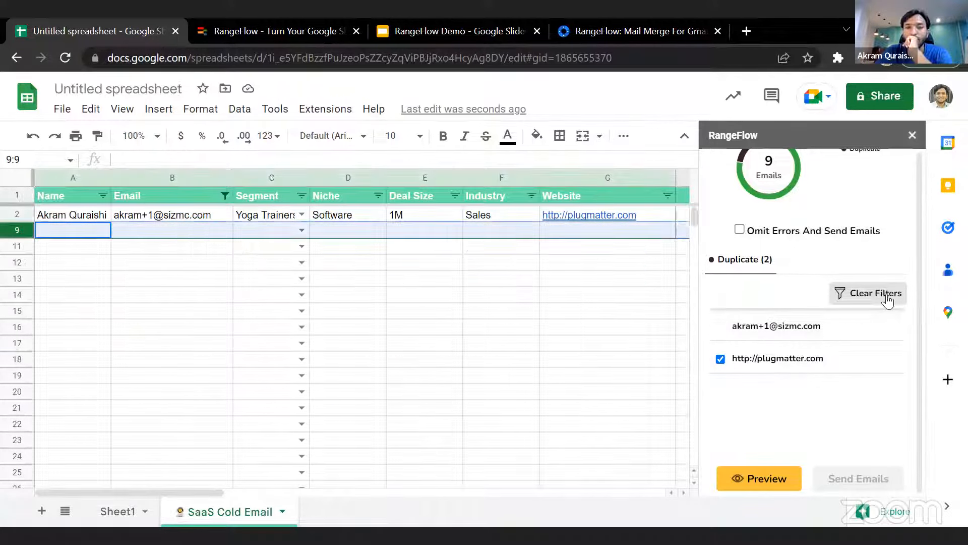
left_click(224, 259)
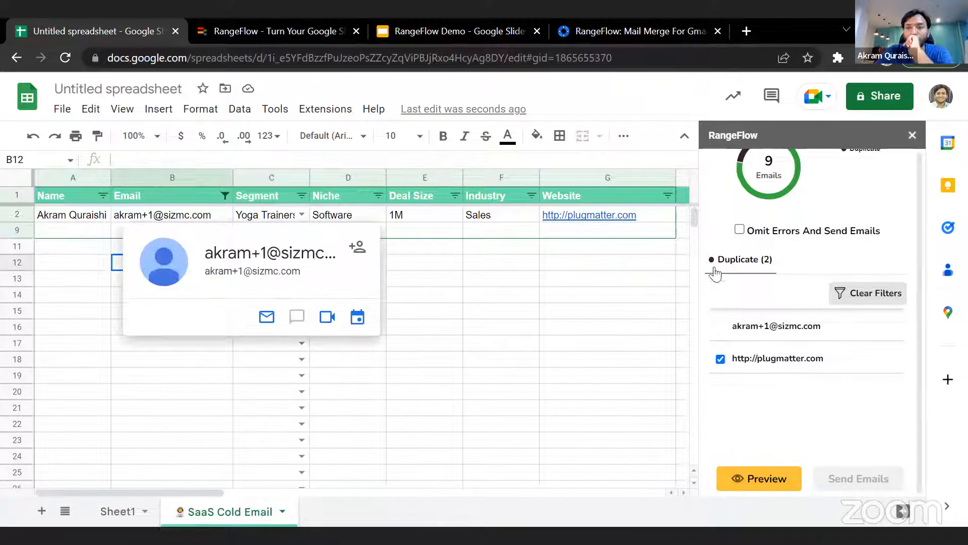
left_click(904, 297)
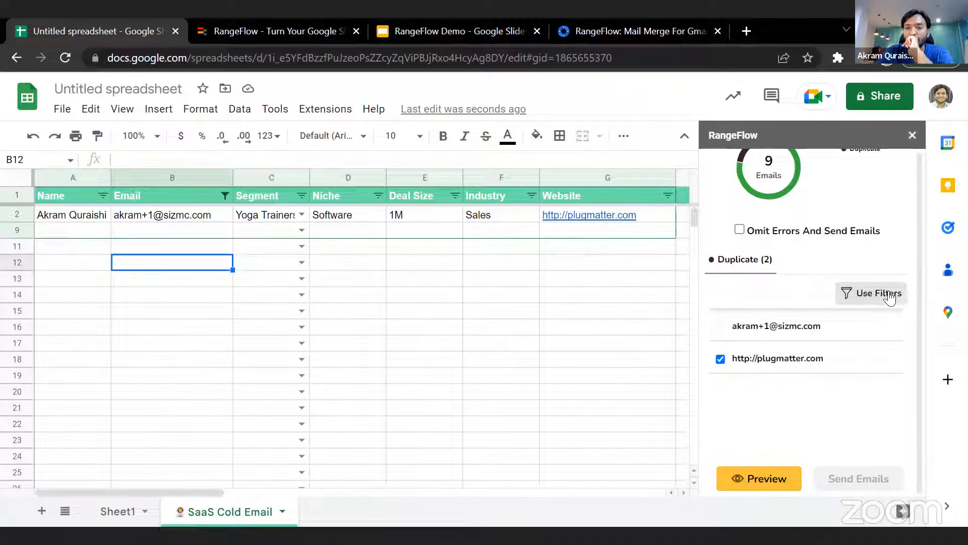
- Refresh the SaaS Cold Email review to recheck the prospects for duplicates
left_click(616, 328)
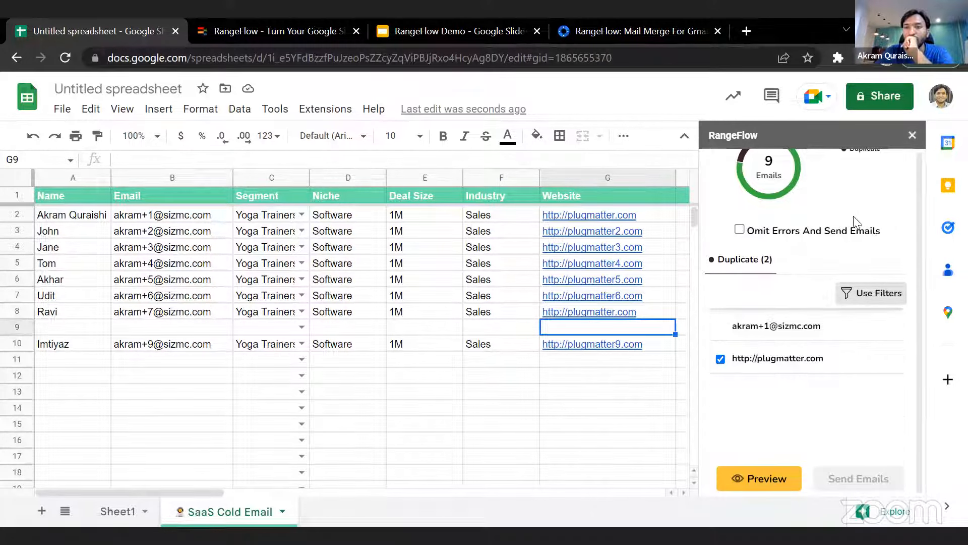
scroll(856, 222, "up", 2)
left_click(899, 167)
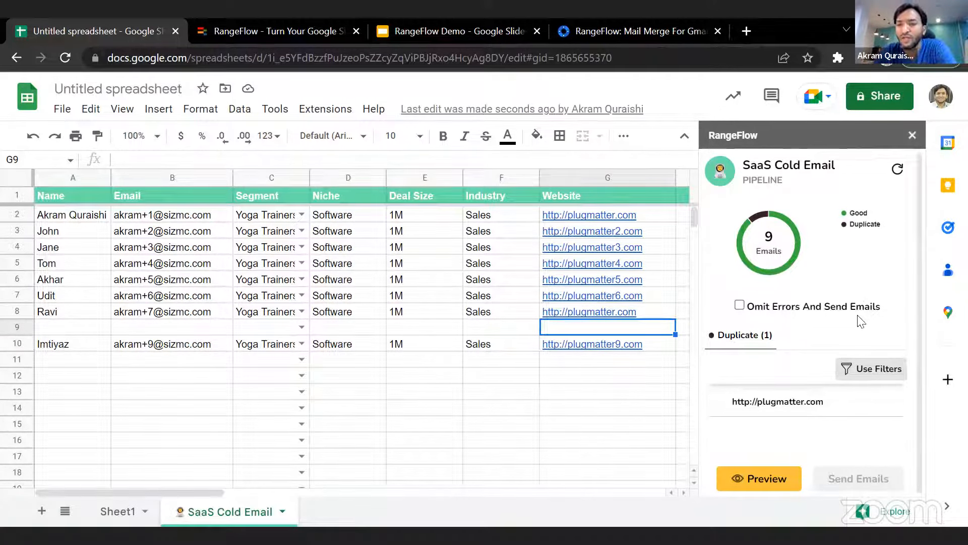
left_click(788, 410)
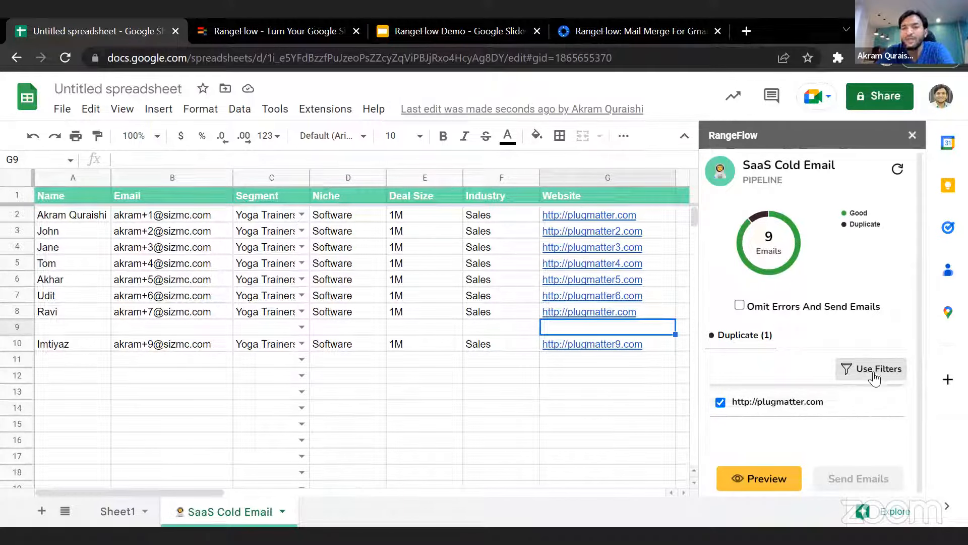
left_click(871, 371)
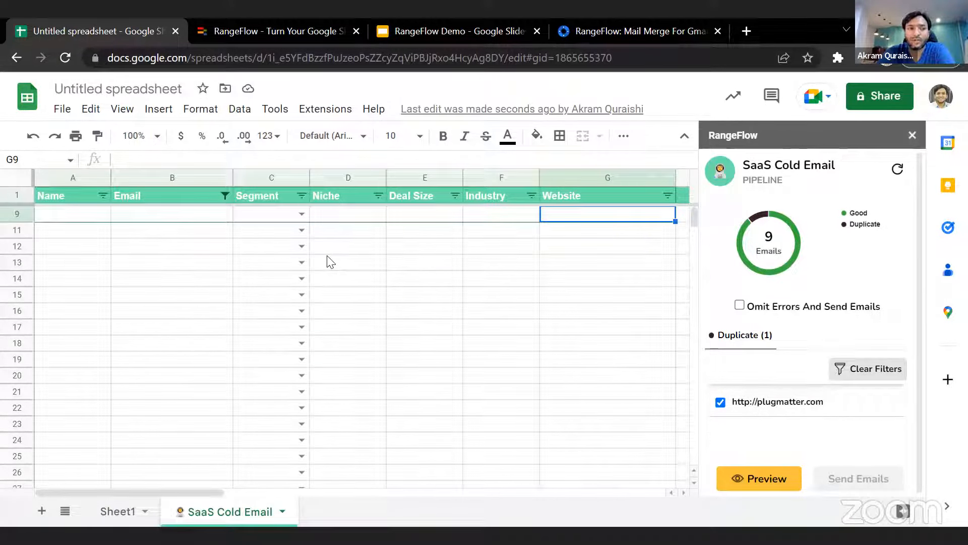
left_click(225, 247)
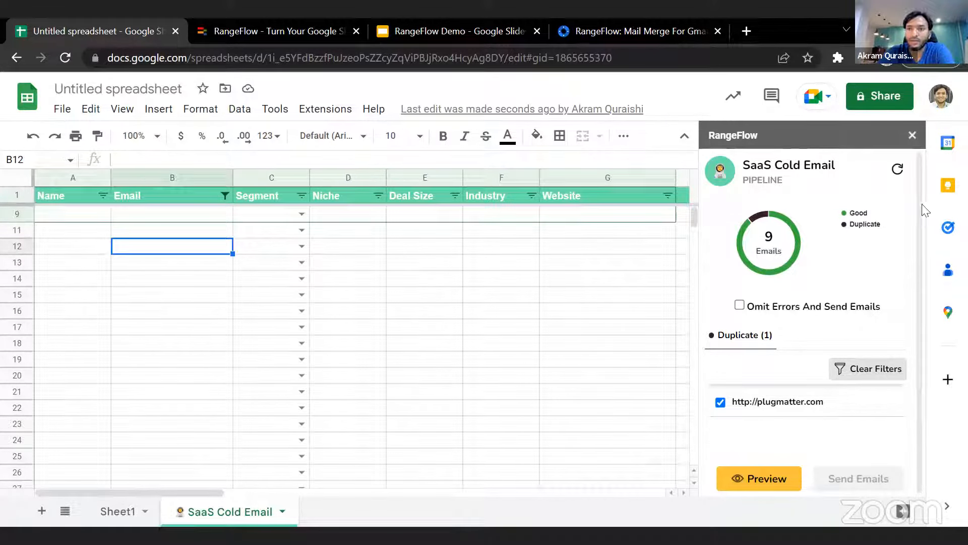
left_click_drag(832, 162, 536, 231)
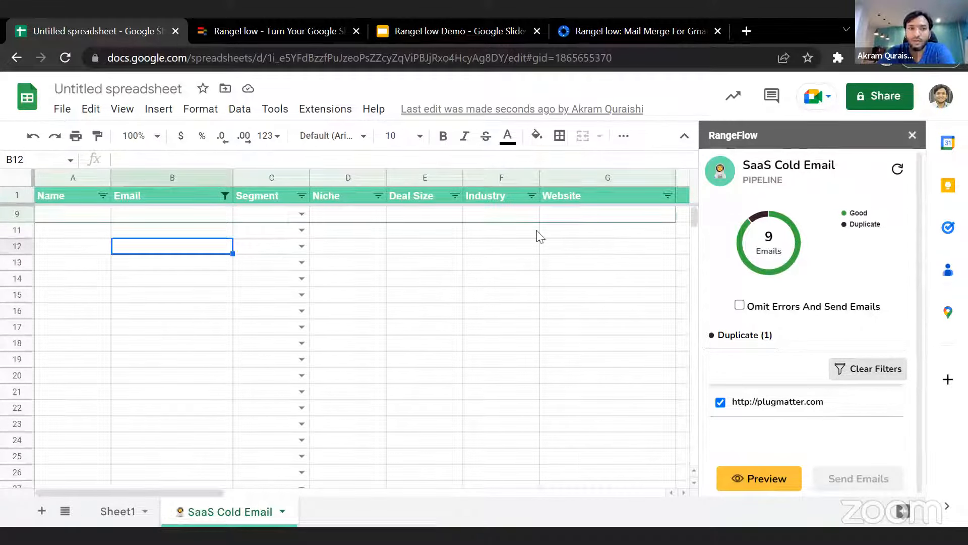
left_click(887, 374)
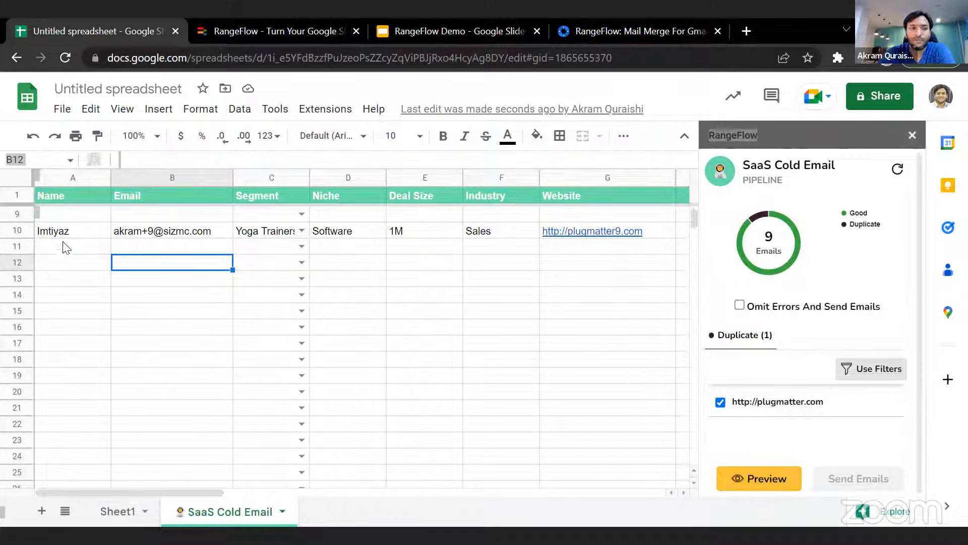
- Delete the empty row 9 between the prospects
scroll(226, 243, "up", 3)
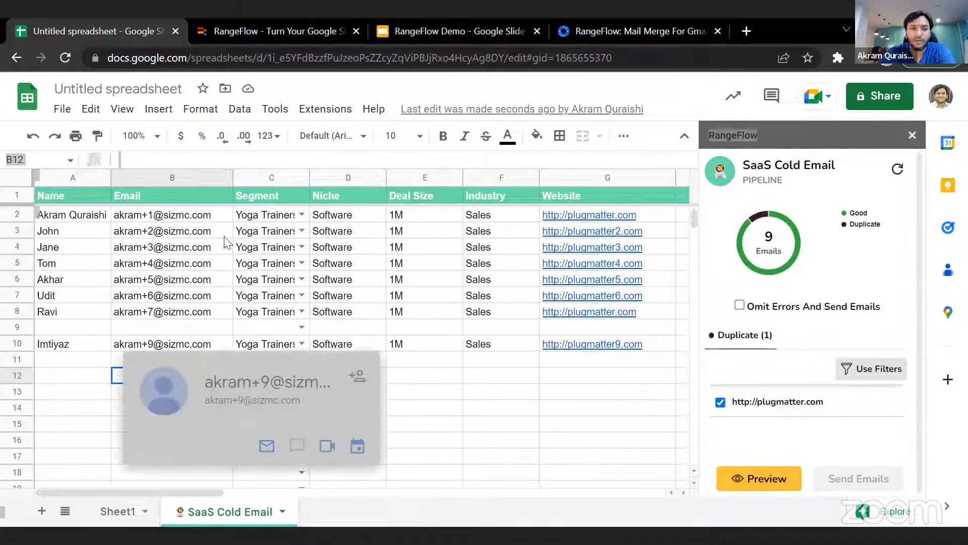
left_click(12, 324)
right_click(12, 325)
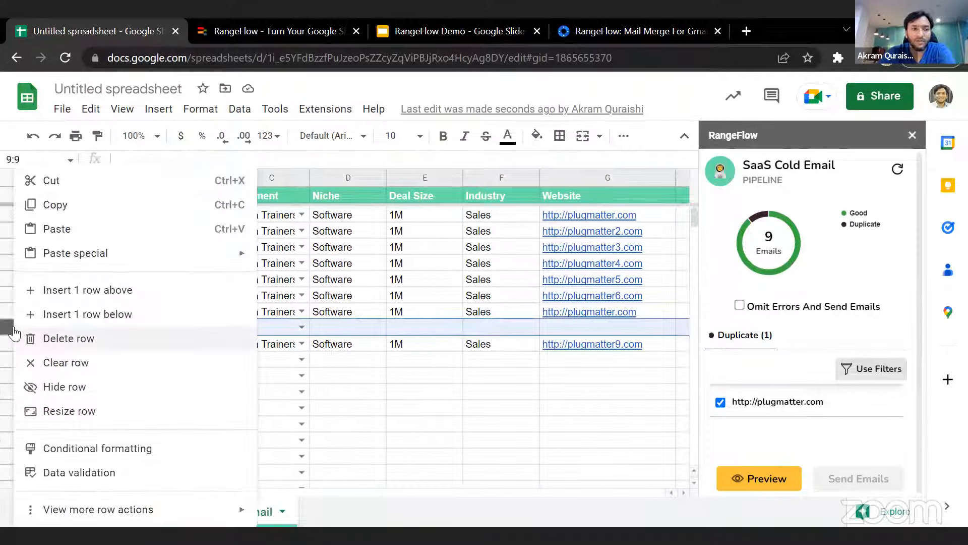
left_click(53, 337)
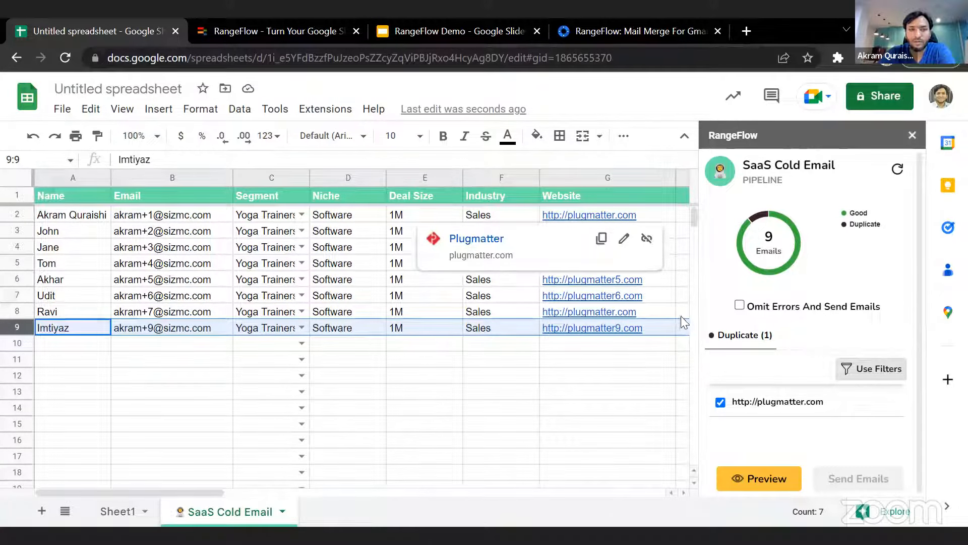
left_click(596, 184)
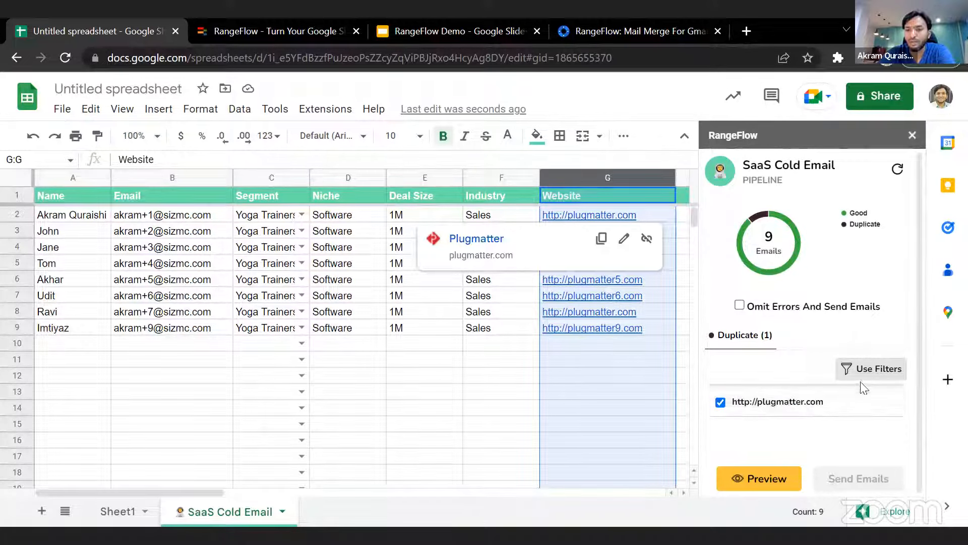
left_click(797, 407)
left_click(797, 407)
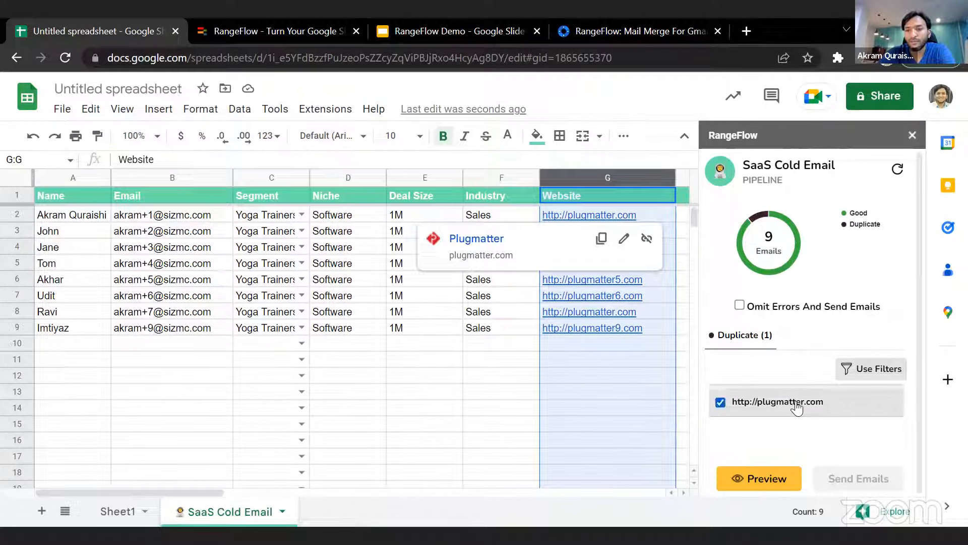
double_click(797, 408)
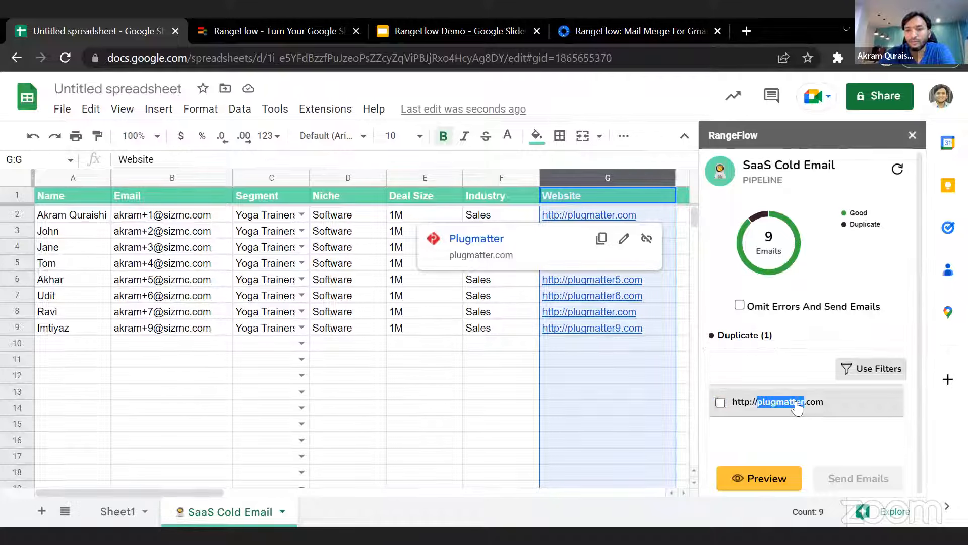
left_click(874, 374)
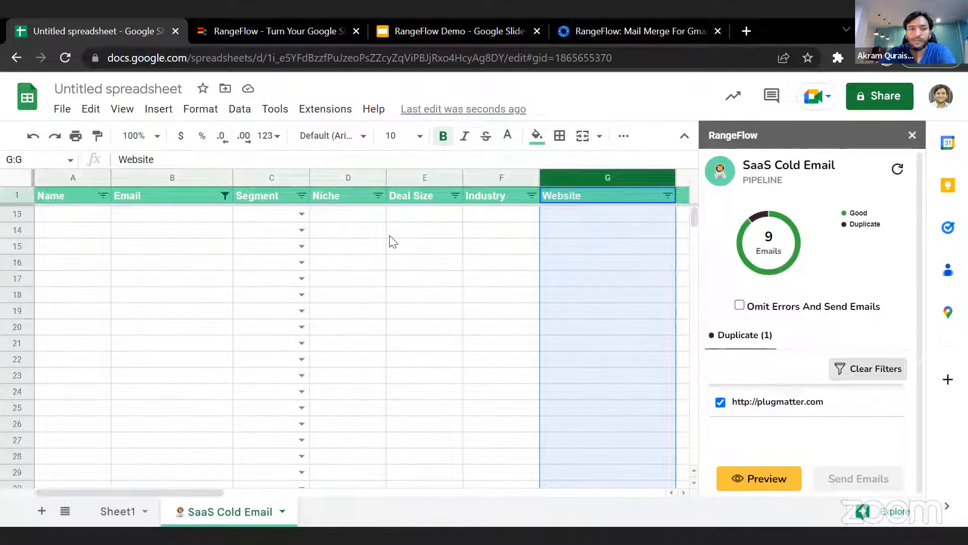
left_click(247, 270)
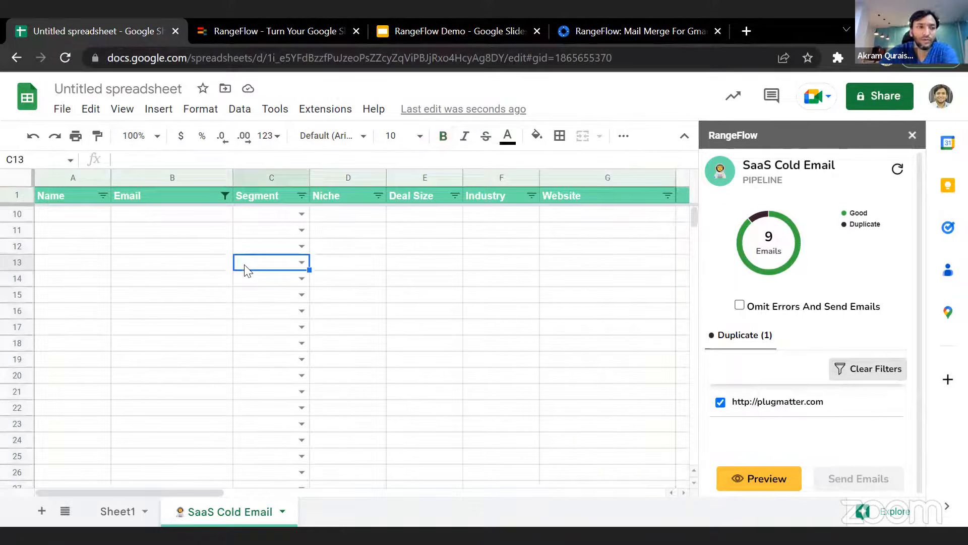
left_click(56, 217)
key("Up")
key("Down")
key("Down")
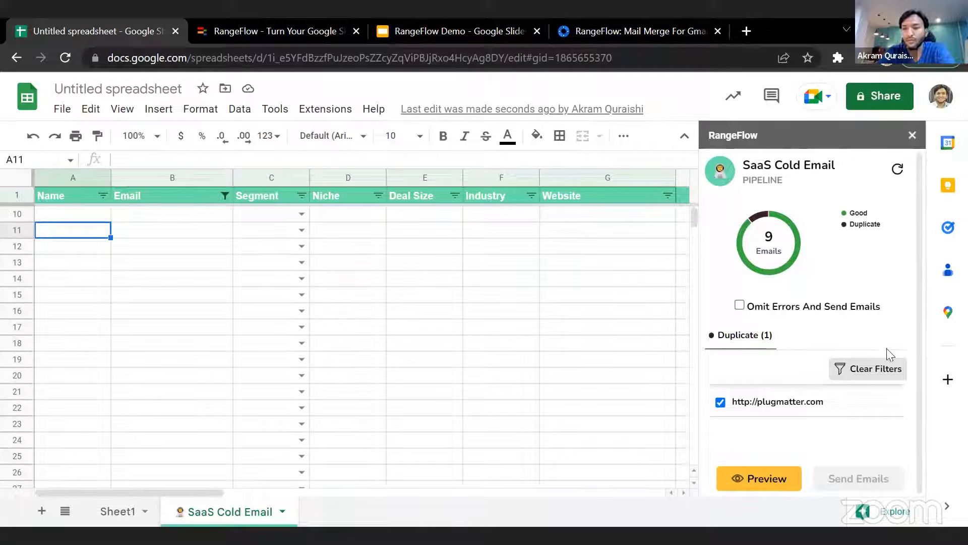
left_click(721, 402)
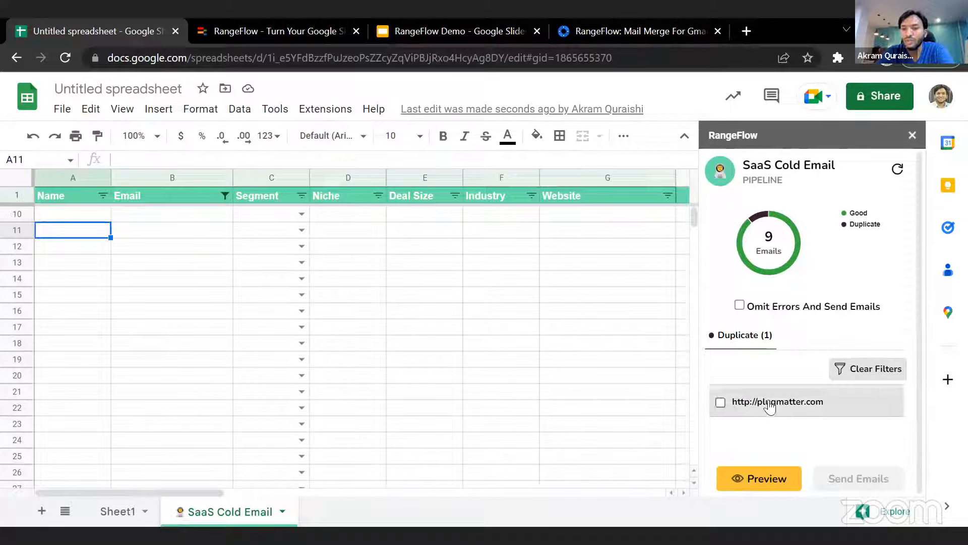
left_click(863, 369)
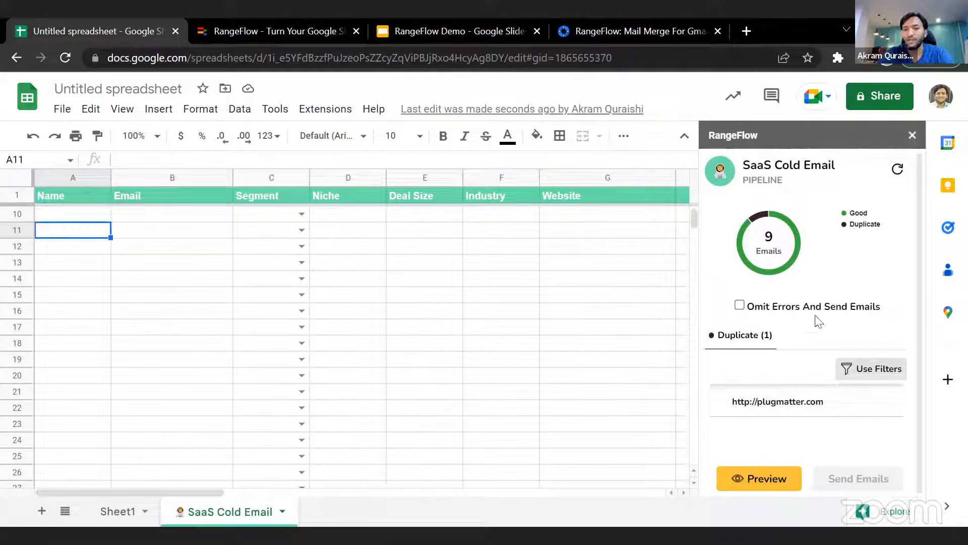
- Omit the errors and send the SaaS Cold Email pipeline's emails, then close the RangeFlow sidebar after reading the queued summary
left_click(740, 305)
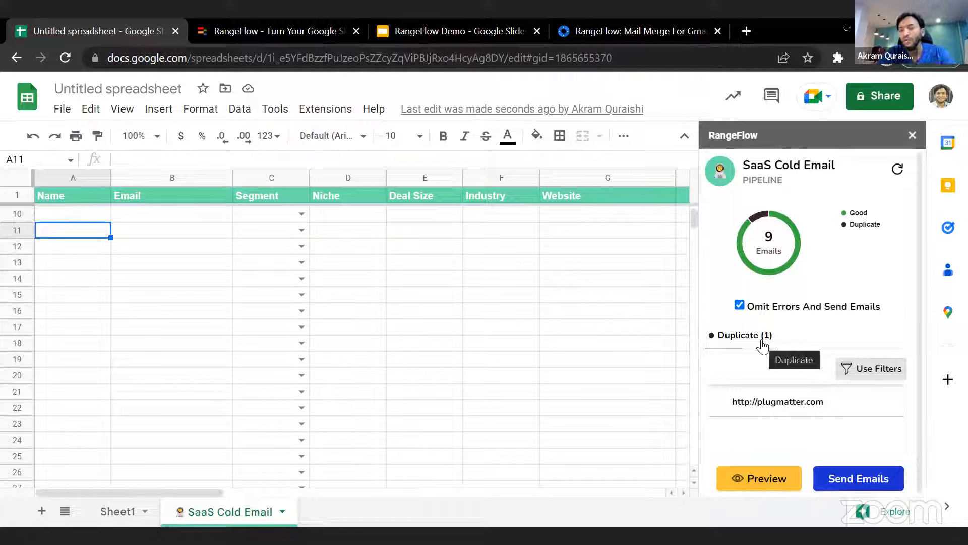
left_click(867, 479)
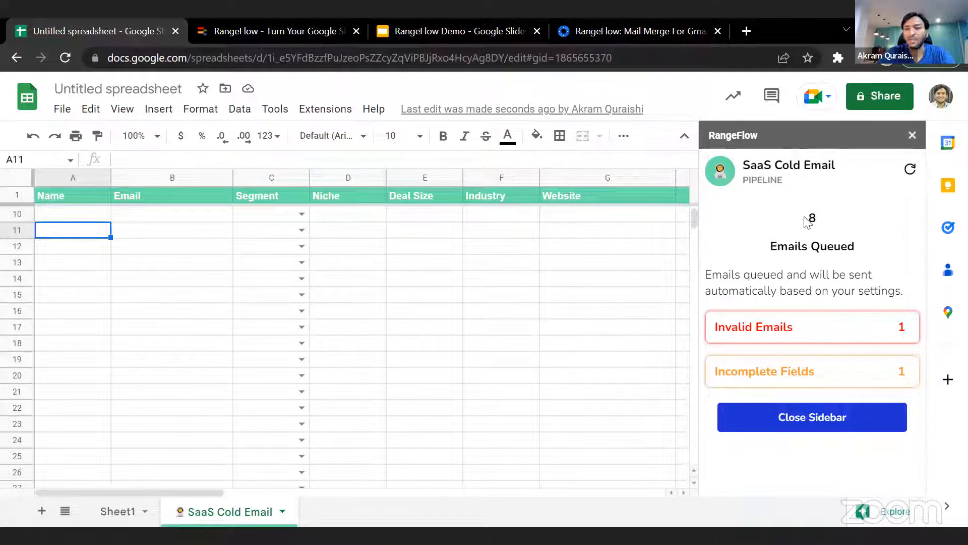
left_click_drag(771, 246, 857, 250)
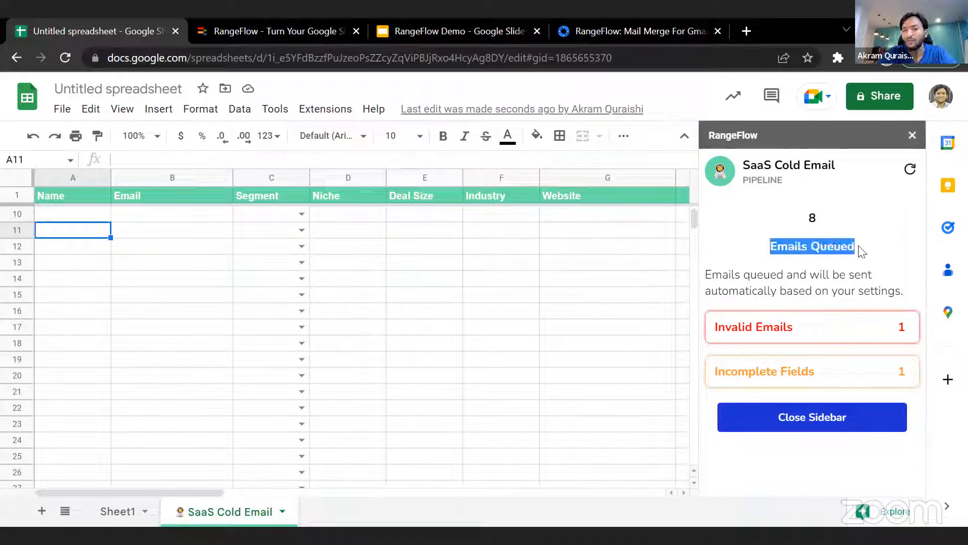
left_click(867, 261)
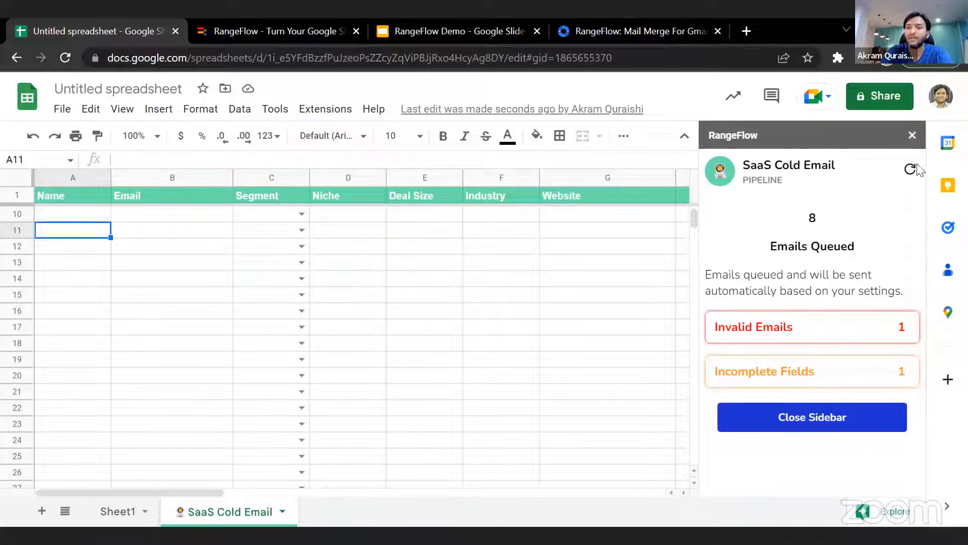
left_click(912, 135)
- Open Email Settings in the RangeFlow dashboard and bring up the GMAIL account's settings form
left_click(326, 109)
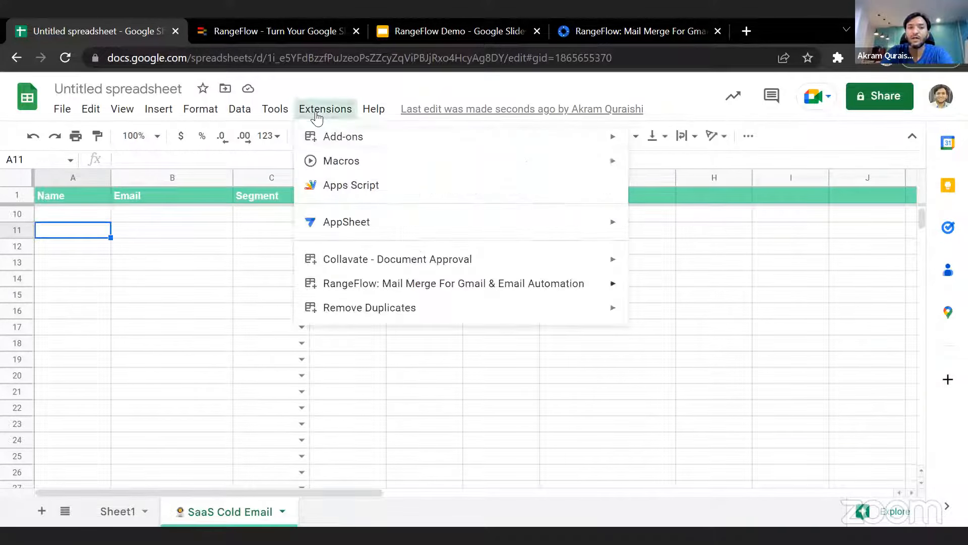
mouse_move(493, 289)
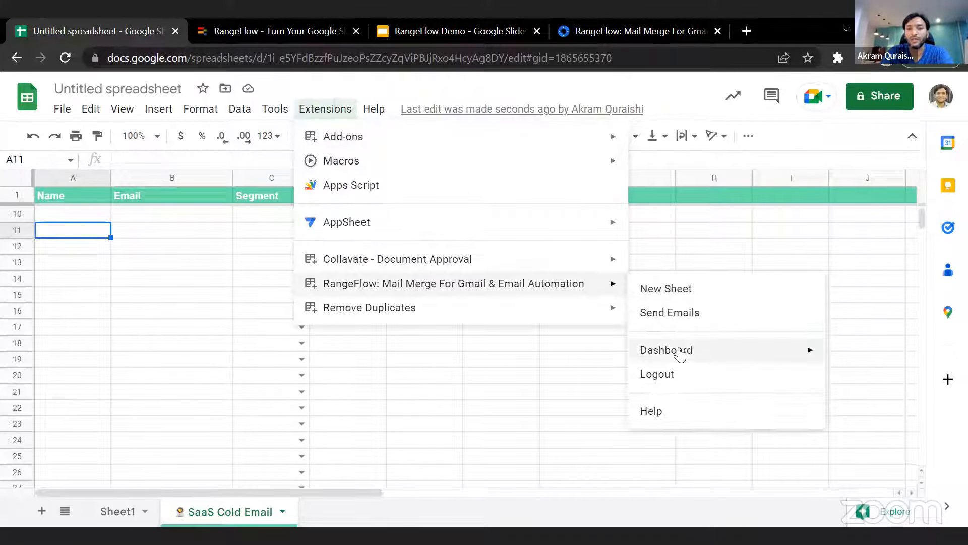
mouse_move(676, 350)
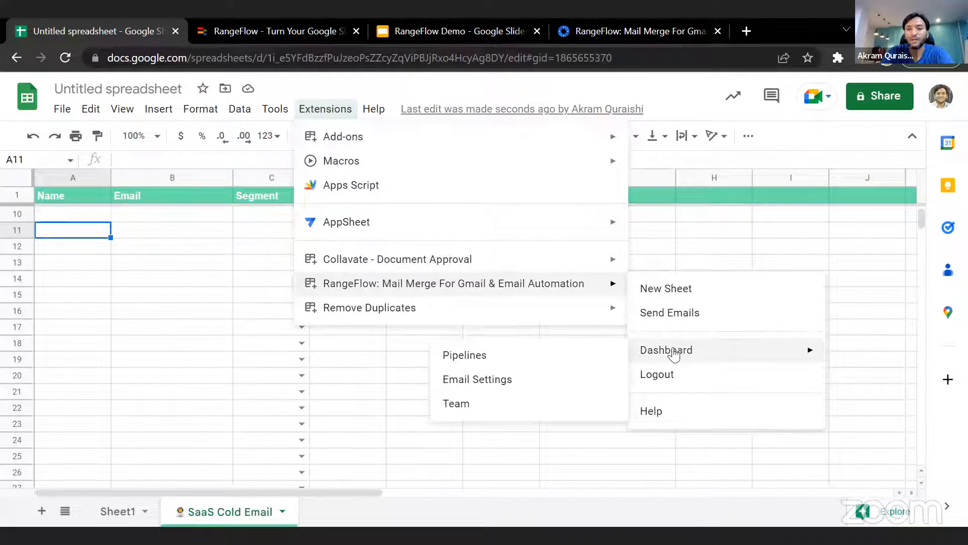
left_click(587, 356)
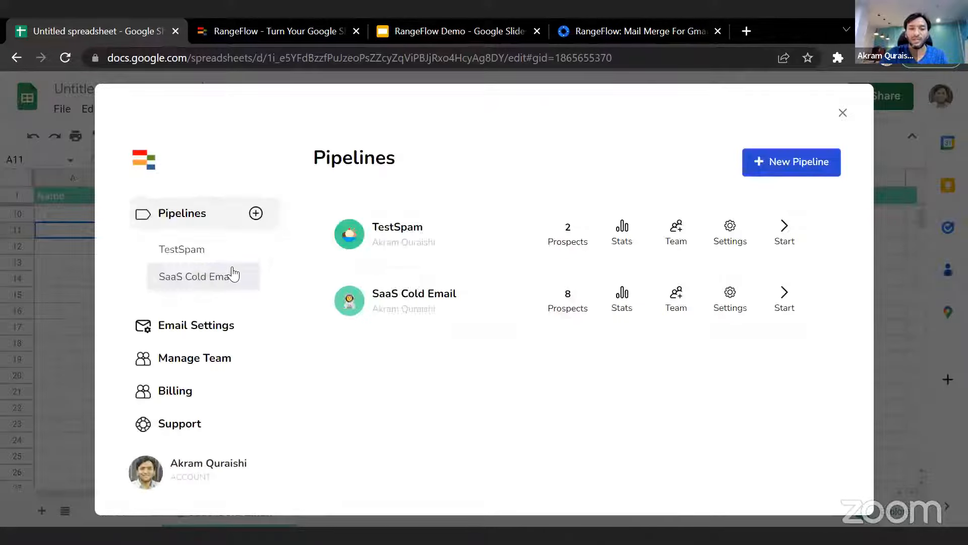
left_click(190, 325)
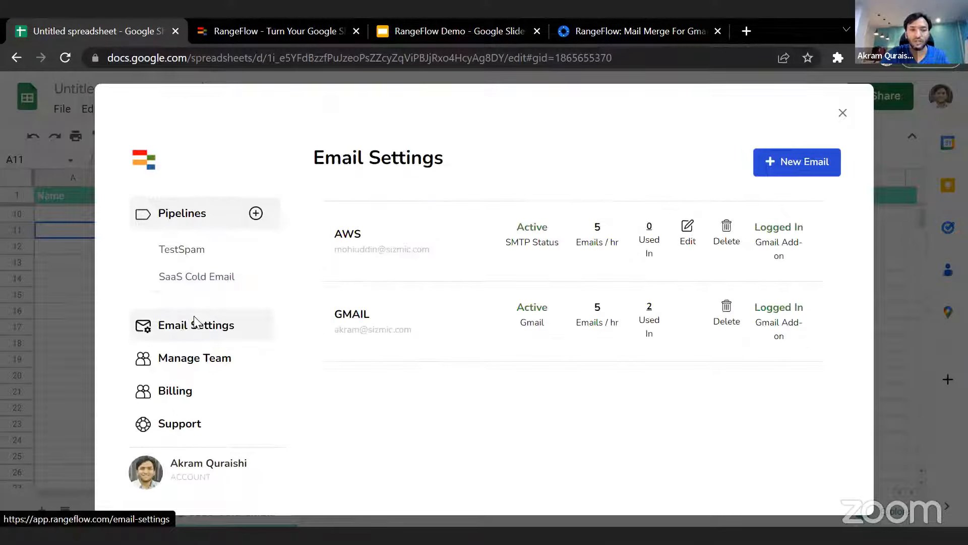
left_click(365, 313)
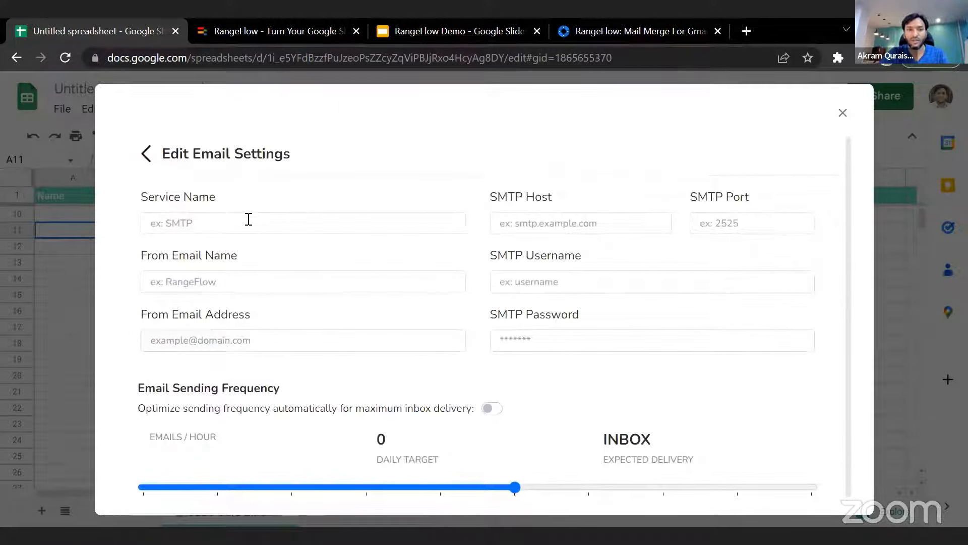
scroll(348, 216, "down", 1)
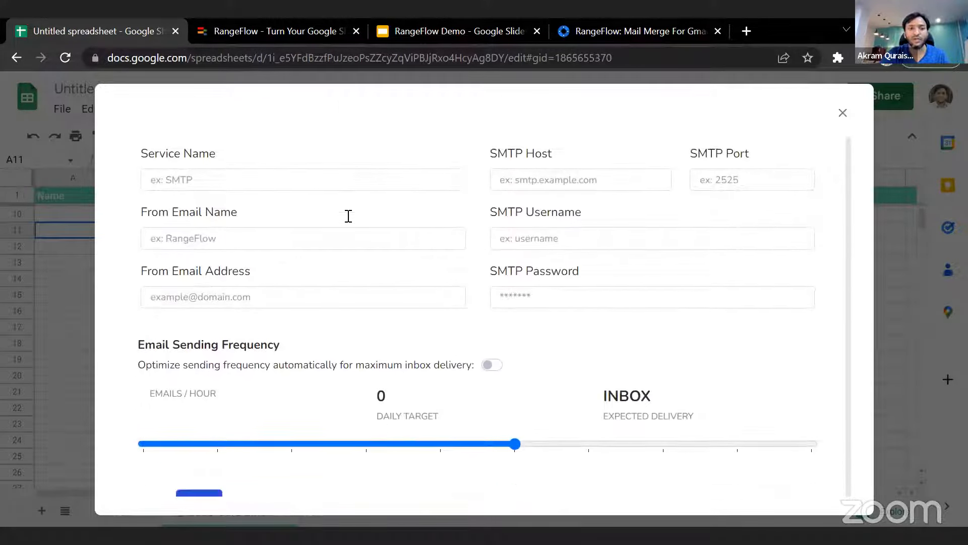
- Toggle automatic sending frequency optimization on and back off, and lower the manual rate to 5 emails per hour
left_click(490, 362)
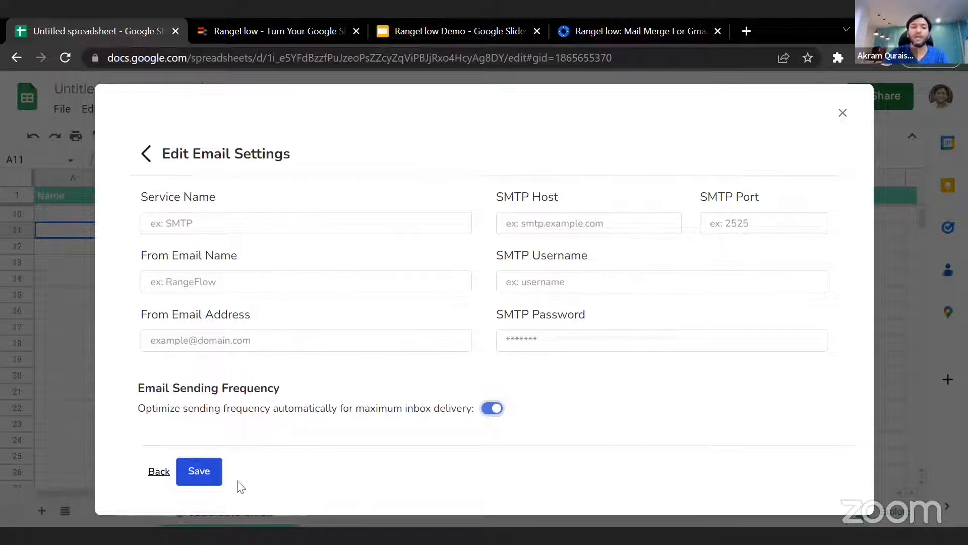
left_click(495, 409)
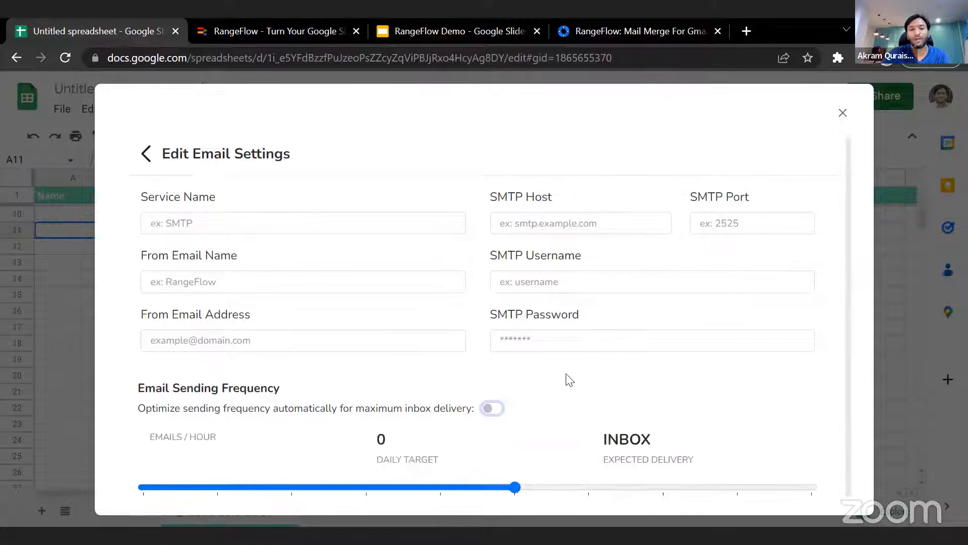
scroll(555, 399, "down", 1)
left_click_drag(516, 441, 340, 441)
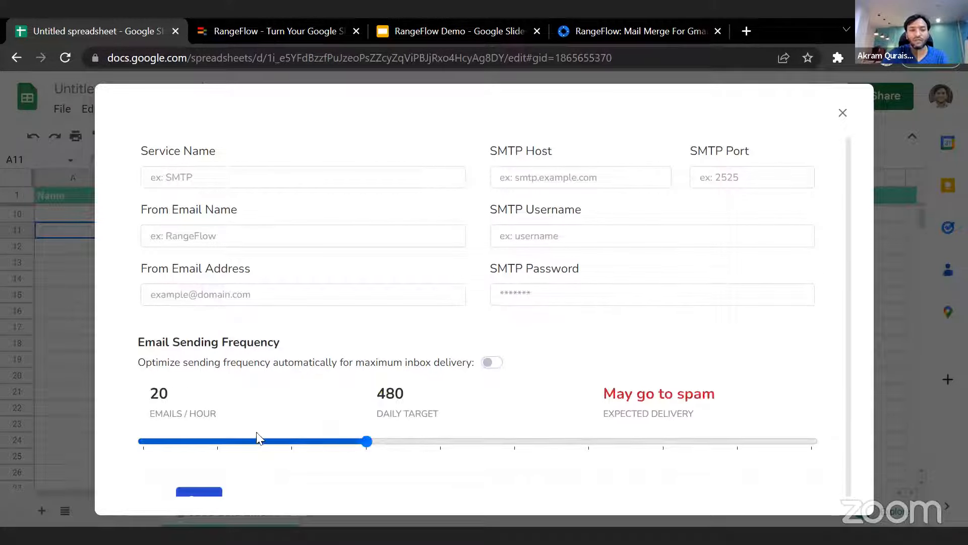
left_click(216, 442)
left_click_drag(212, 443, 144, 441)
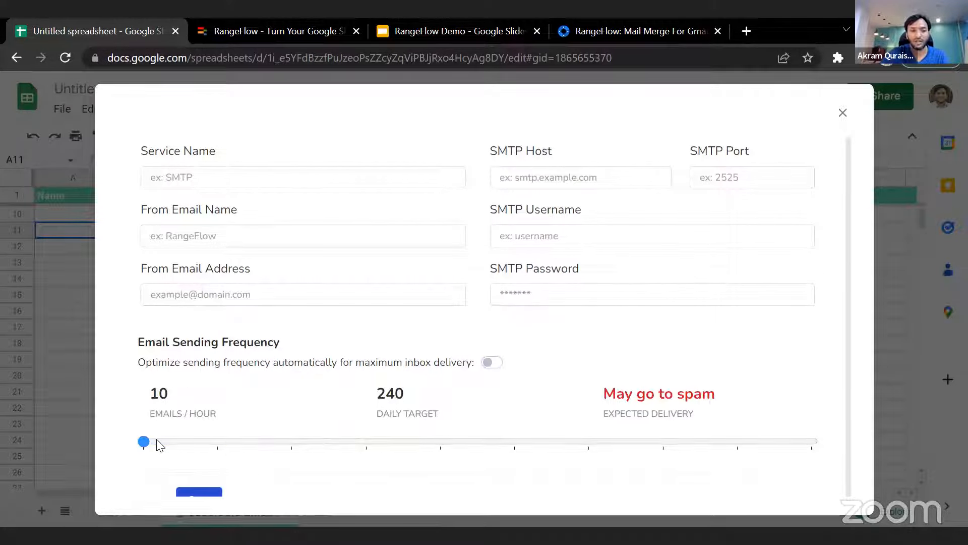
double_click(152, 393)
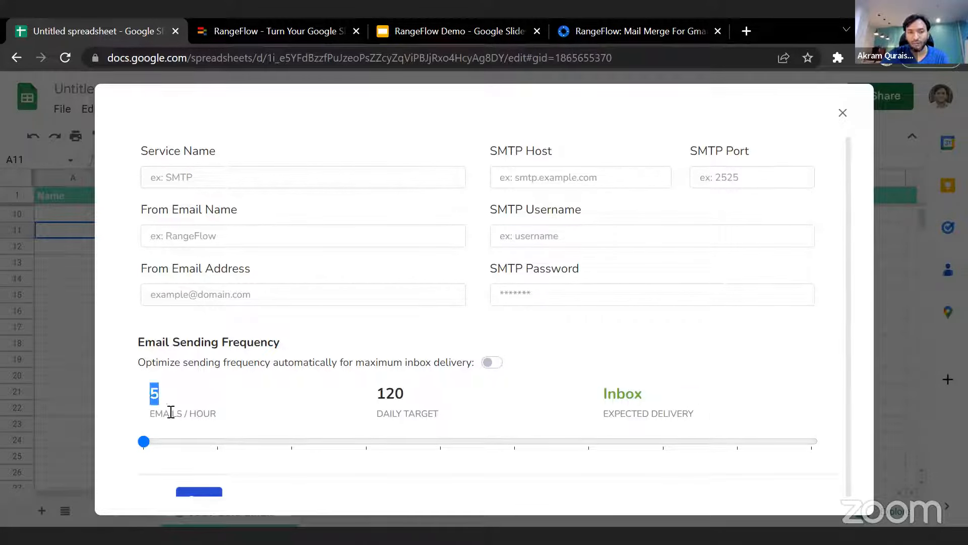
- Compare the expected delivery at 10, 15 and 20 emails per hour, then return the rate to 5
left_click(219, 442)
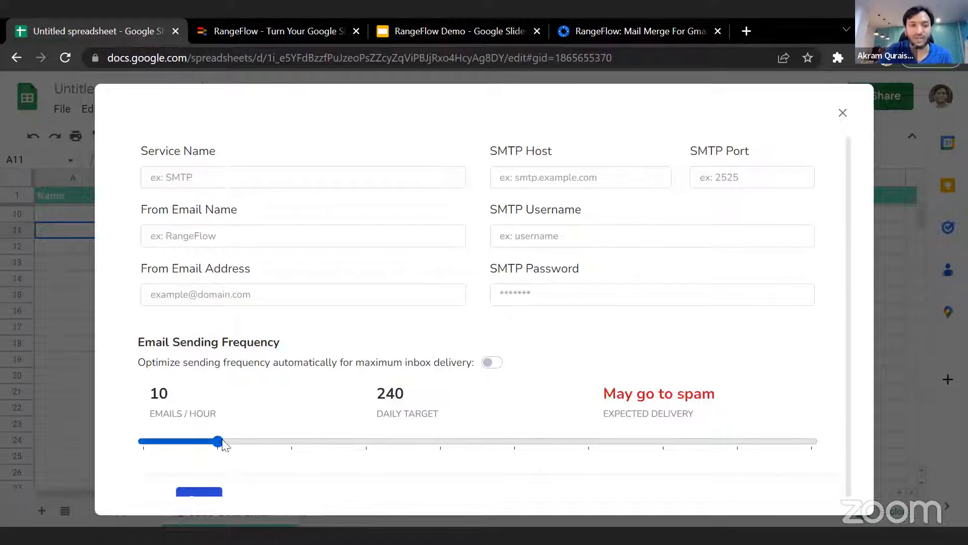
double_click(406, 394)
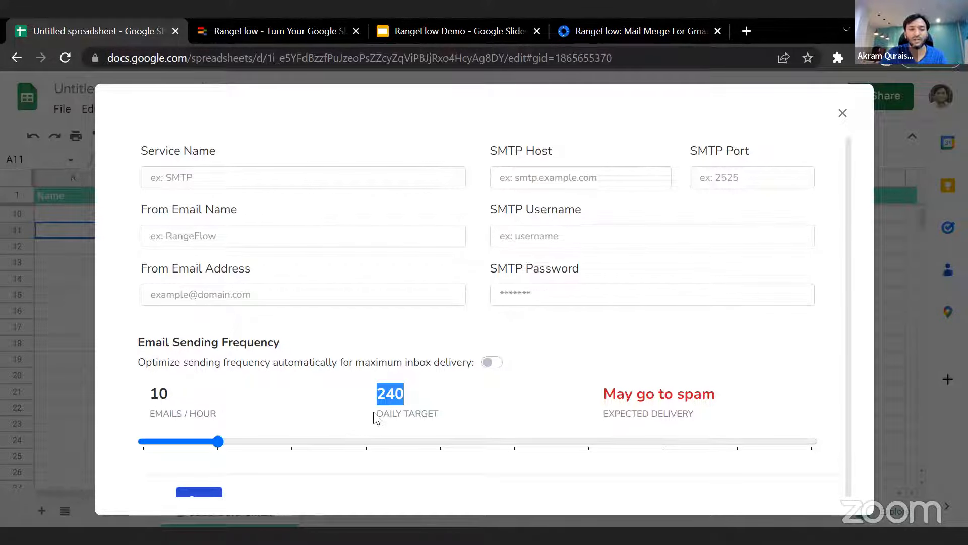
left_click(297, 443)
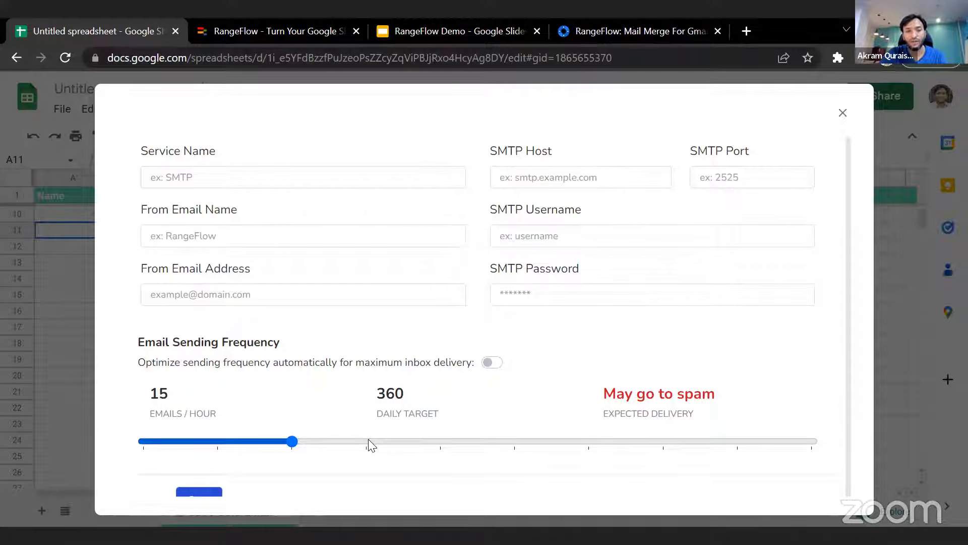
left_click(370, 443)
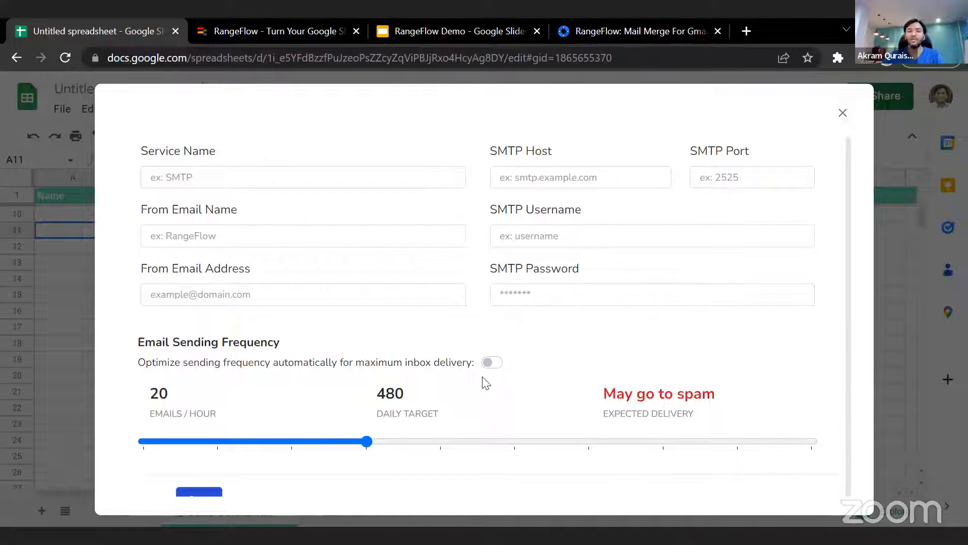
left_click(144, 444)
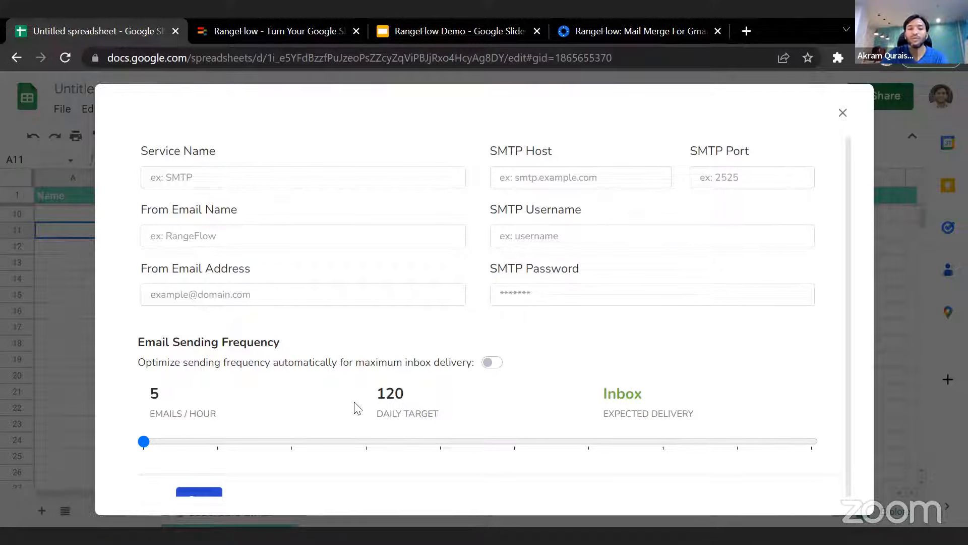
- Try to save the email settings with the SMTP fields empty, then close the dashboard
scroll(289, 474, "up", 1)
scroll(283, 474, "down", 1)
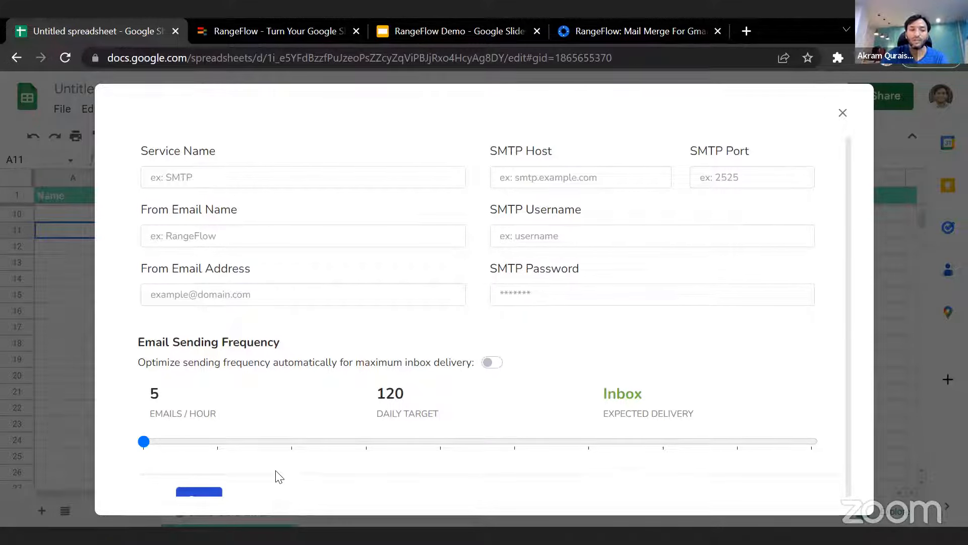
scroll(277, 474, "up", 2)
scroll(276, 484, "down", 2)
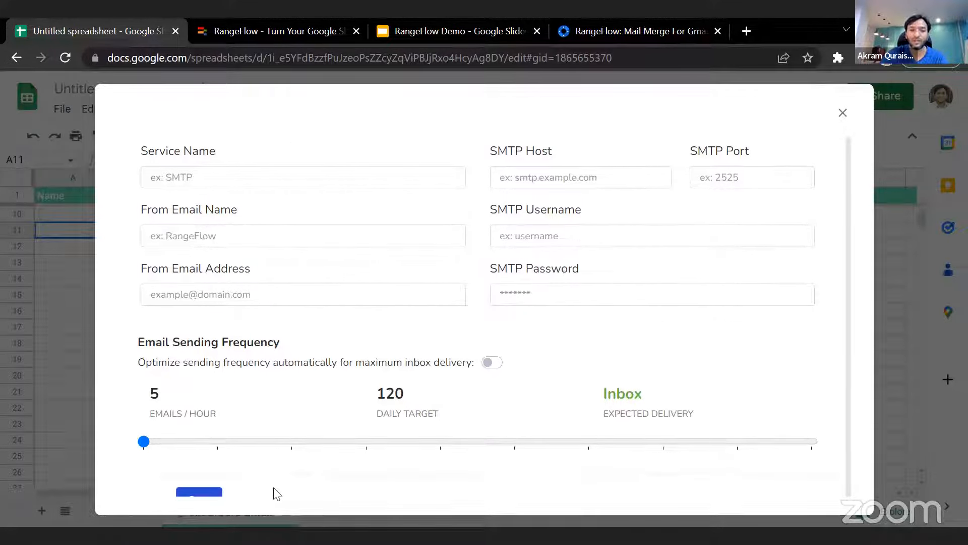
left_click(209, 496)
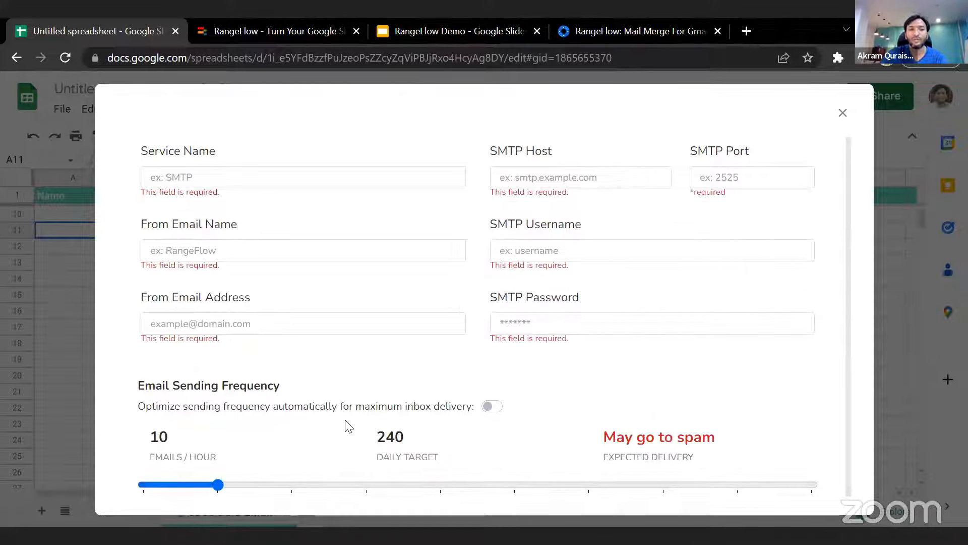
scroll(331, 433, "down", 2)
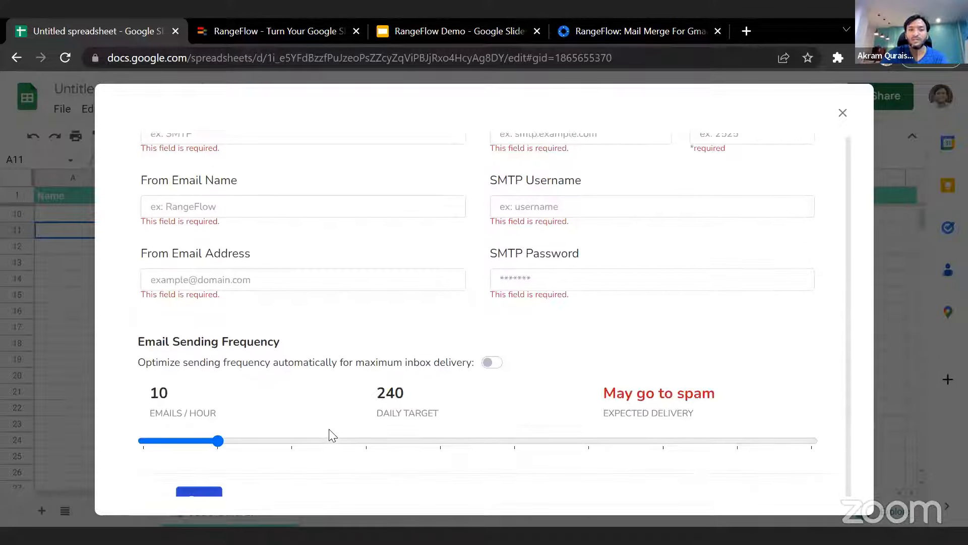
left_click(842, 113)
- Open the Manage Team page of the RangeFlow dashboard
left_click(343, 111)
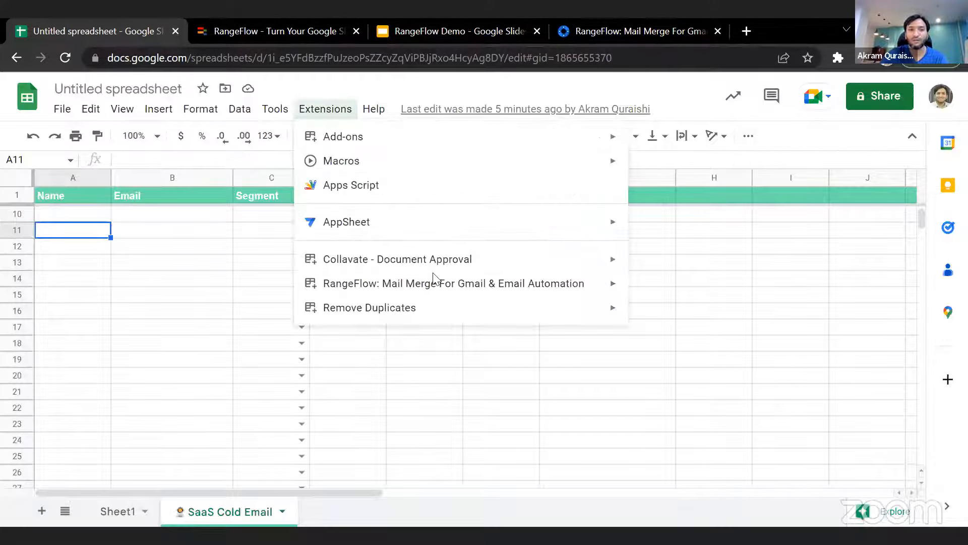
mouse_move(609, 283)
mouse_move(671, 359)
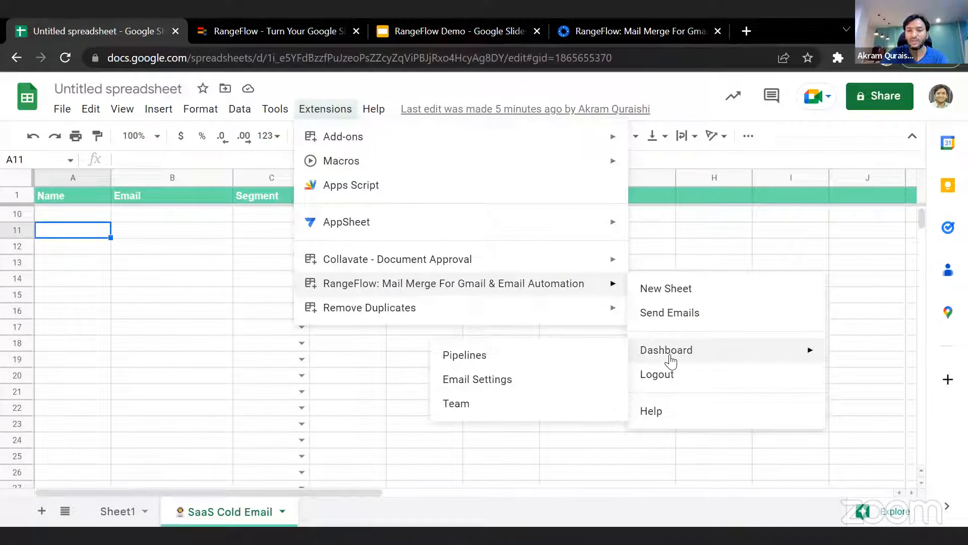
left_click(484, 403)
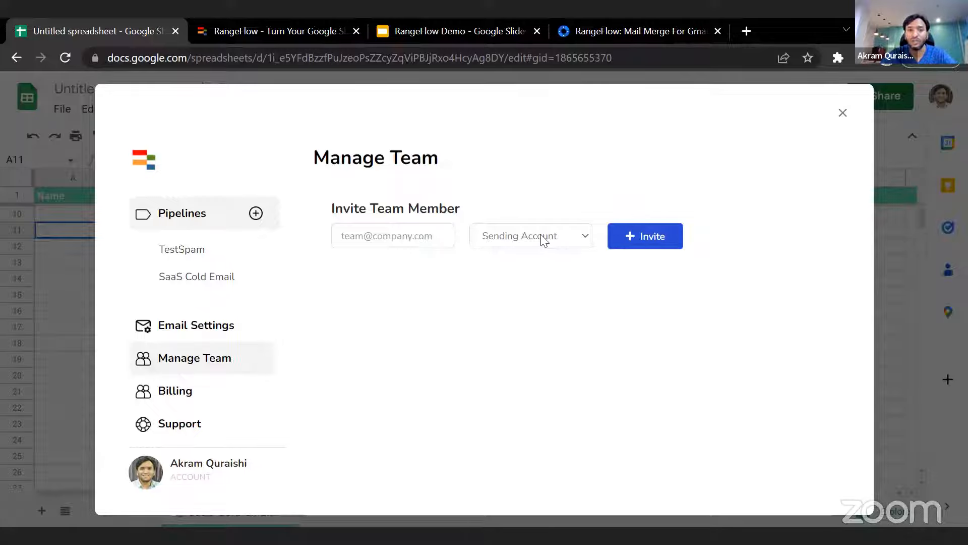
- Switch the team invitation's role to Prospector and back to Sending Account, then close the dashboard without inviting anyone
left_click(397, 237)
left_click(524, 236)
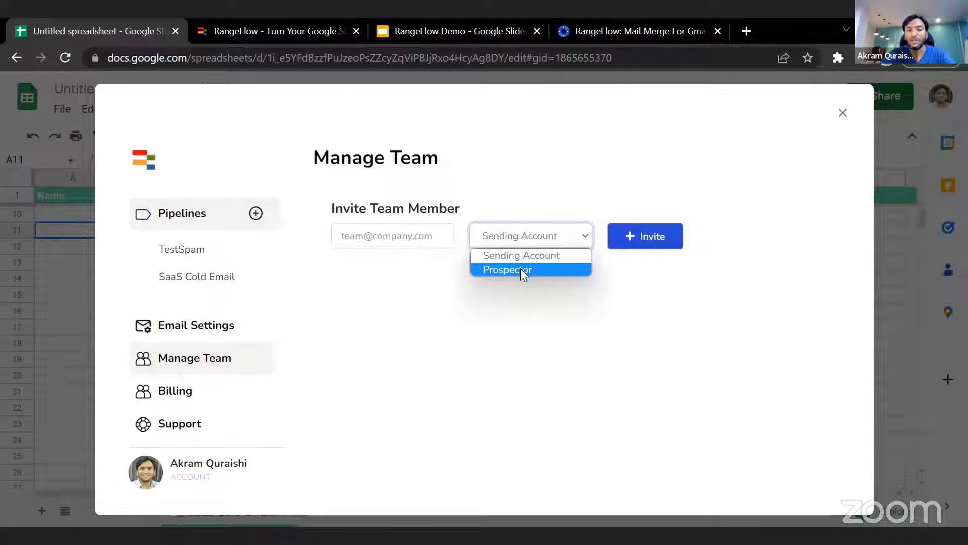
left_click(520, 269)
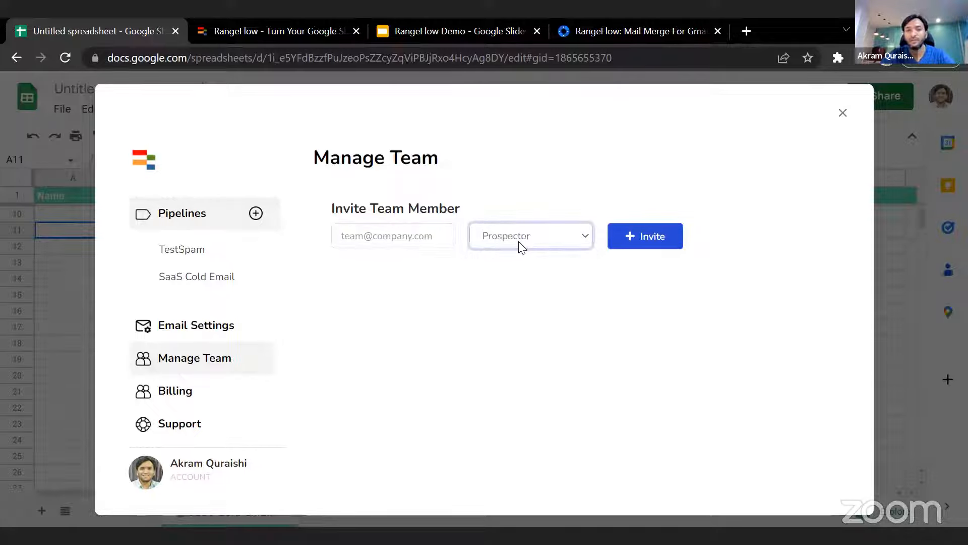
left_click(521, 248)
left_click(514, 259)
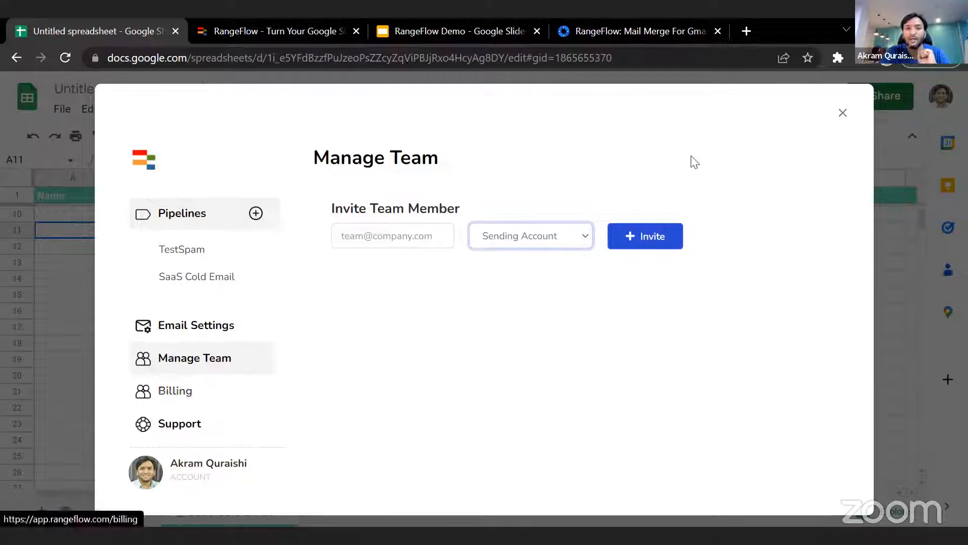
left_click(841, 115)
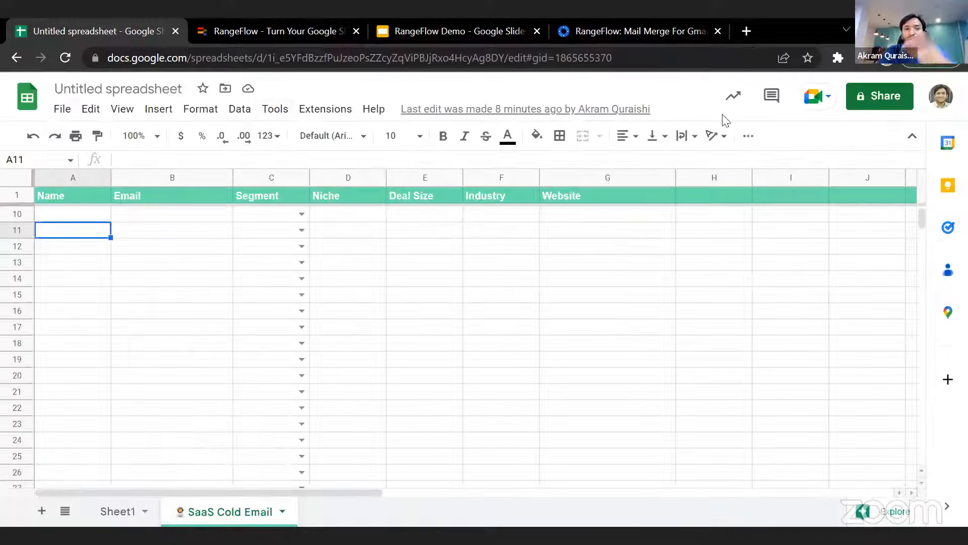
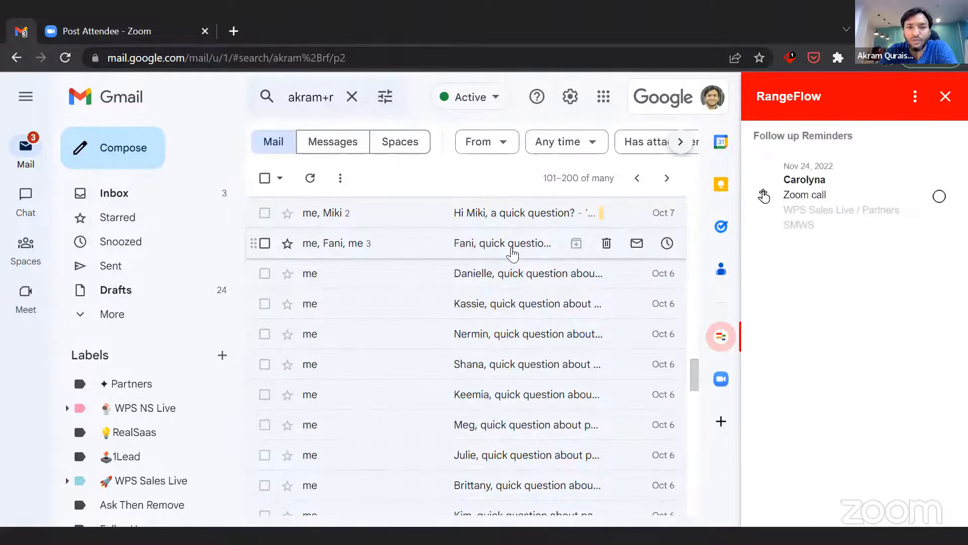
- Open the three-message "quick question about partnership" conversation and highlight the lead's sheet and pipeline names in RangeFlow
left_click(519, 252)
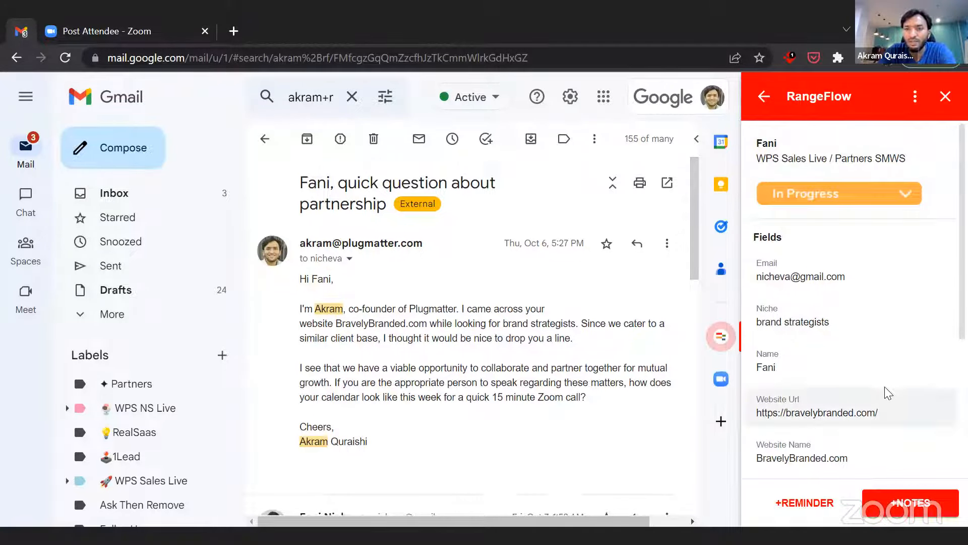
left_click_drag(764, 159, 831, 158)
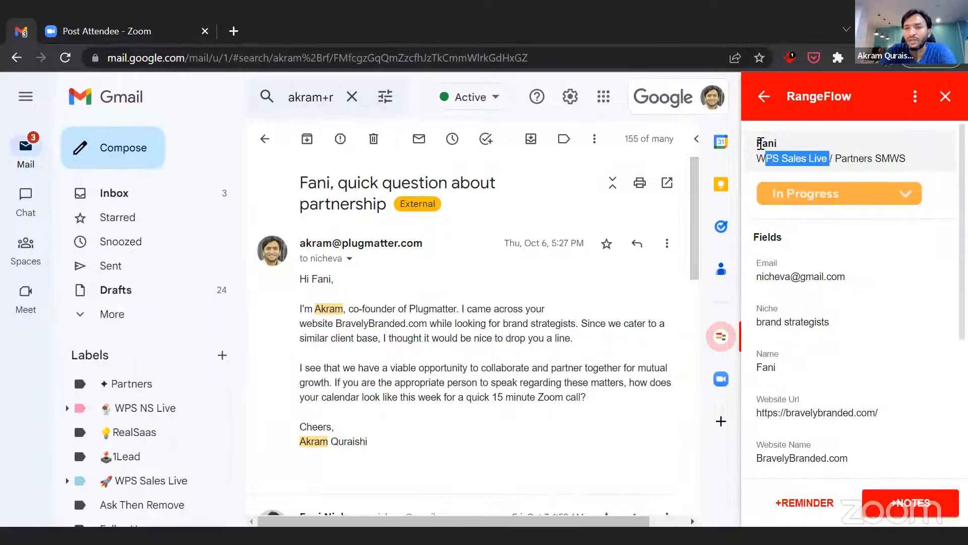
left_click_drag(762, 144, 902, 161)
left_click(838, 159)
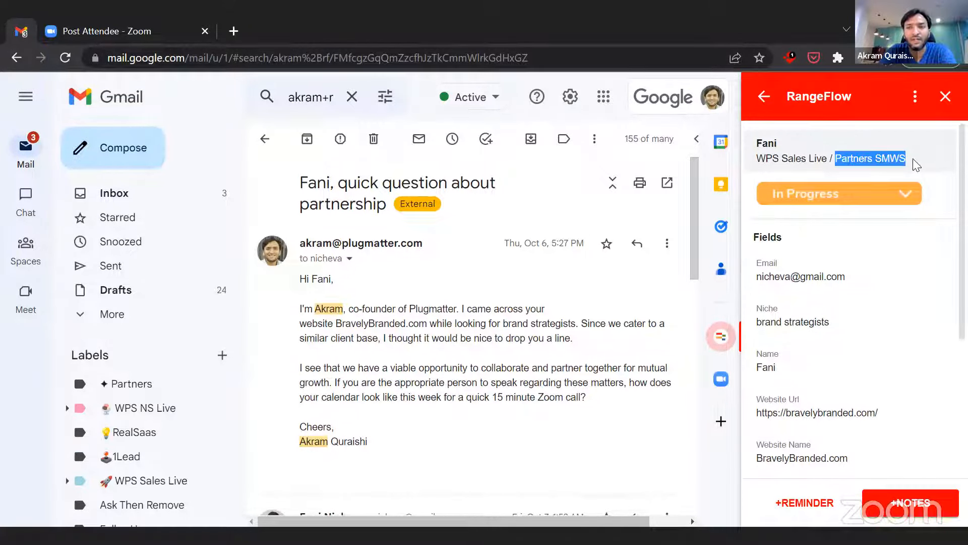
- View the lead's available stages without changing the stage, then review its fields and recent activity
left_click(883, 195)
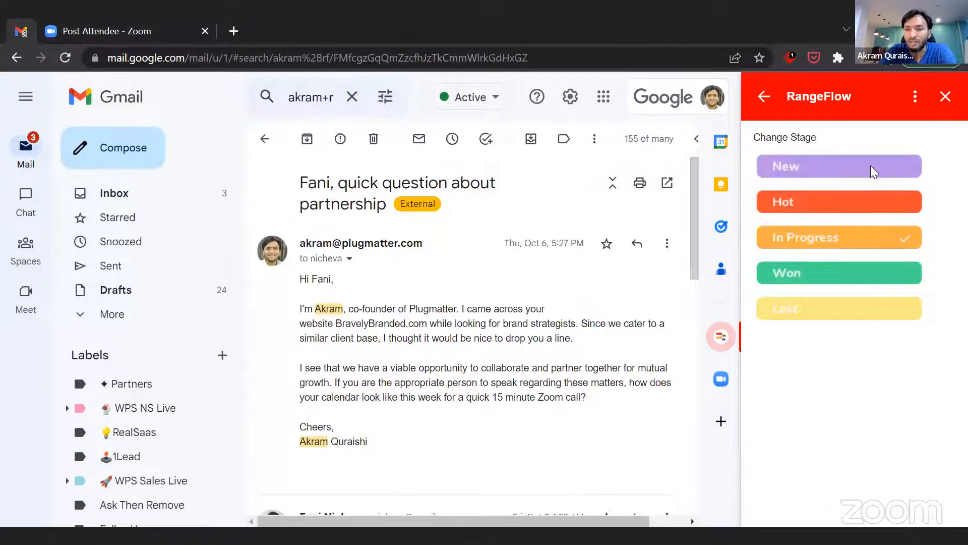
left_click(764, 97)
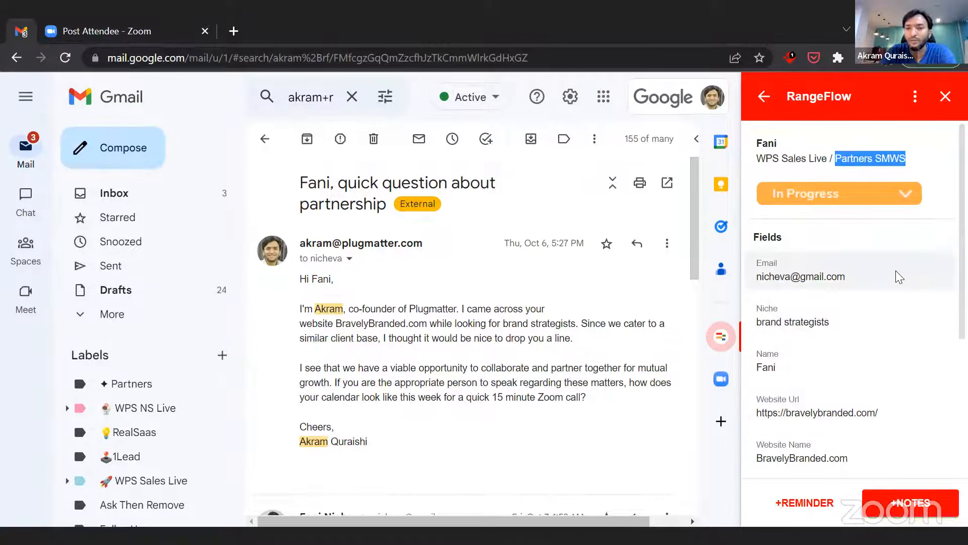
scroll(896, 271, "down", 2)
scroll(895, 280, "down", 2)
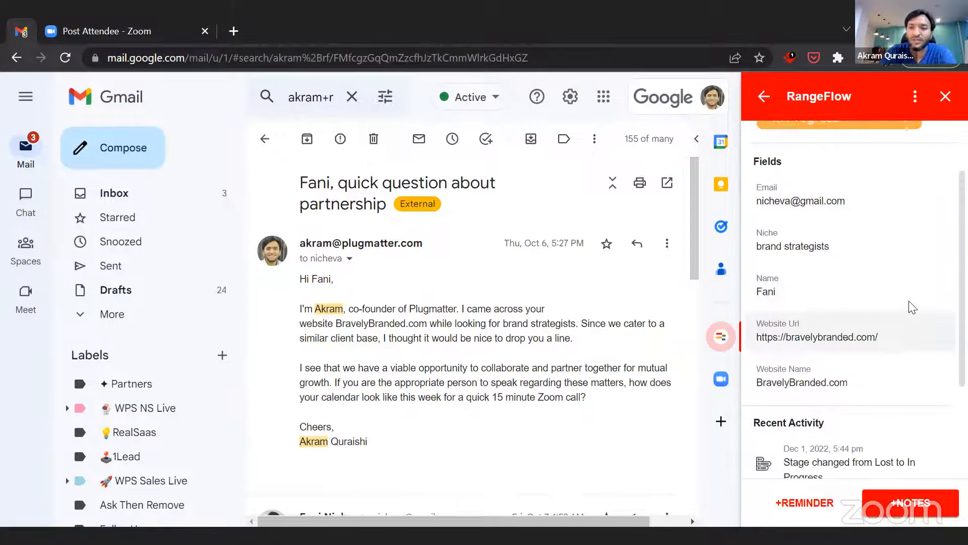
scroll(898, 302, "up", 3)
scroll(905, 297, "down", 3)
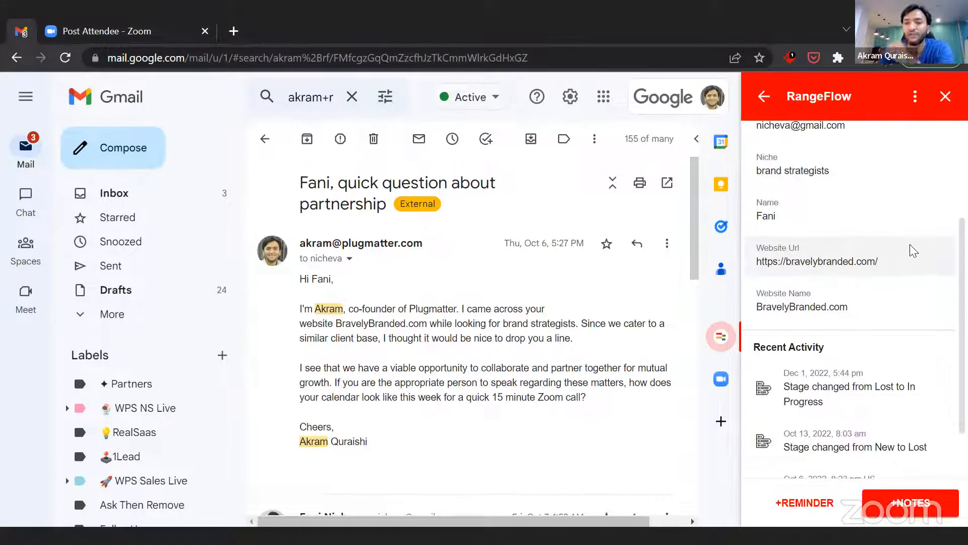
scroll(913, 253, "down", 1)
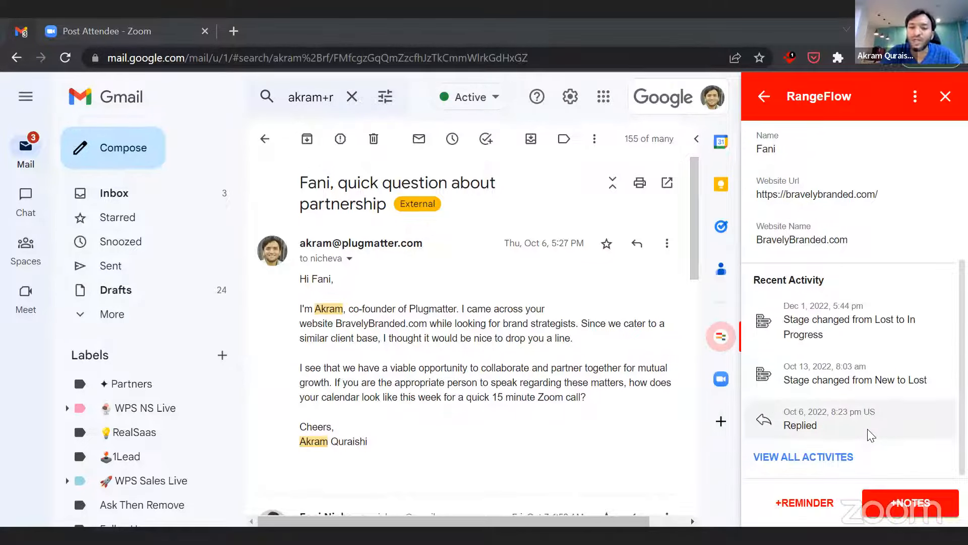
- Draft a follow-up reminder for Dec 16, 2022 with a placeholder note, clear the note, and leave without adding the reminder
left_click(804, 510)
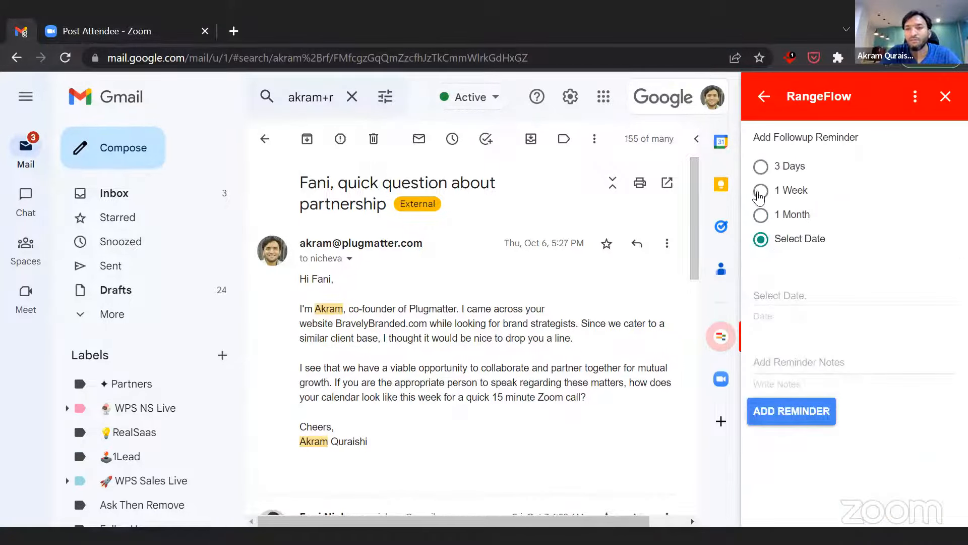
left_click(793, 294)
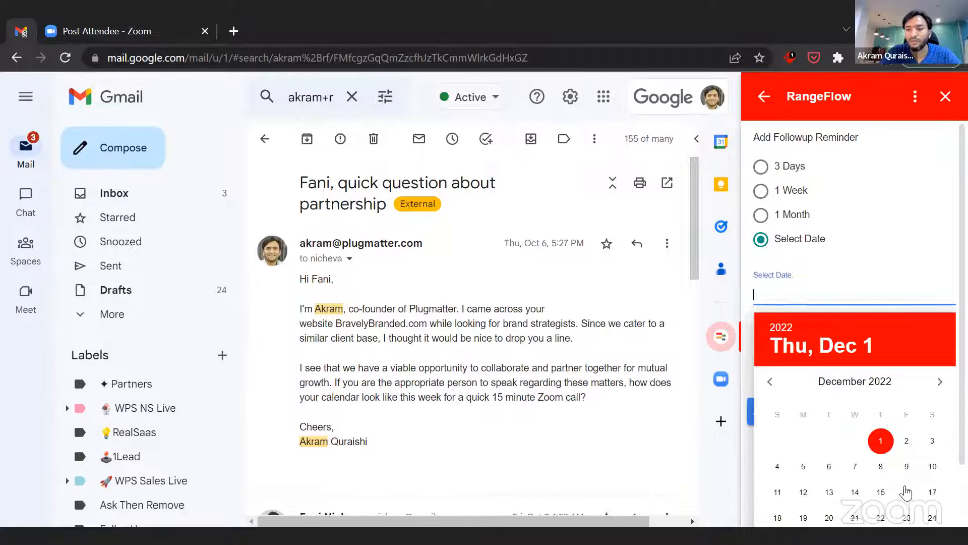
left_click(905, 492)
left_click(791, 355)
type("skjdkahfd")
key("ctrl+a")
key("BackSpace")
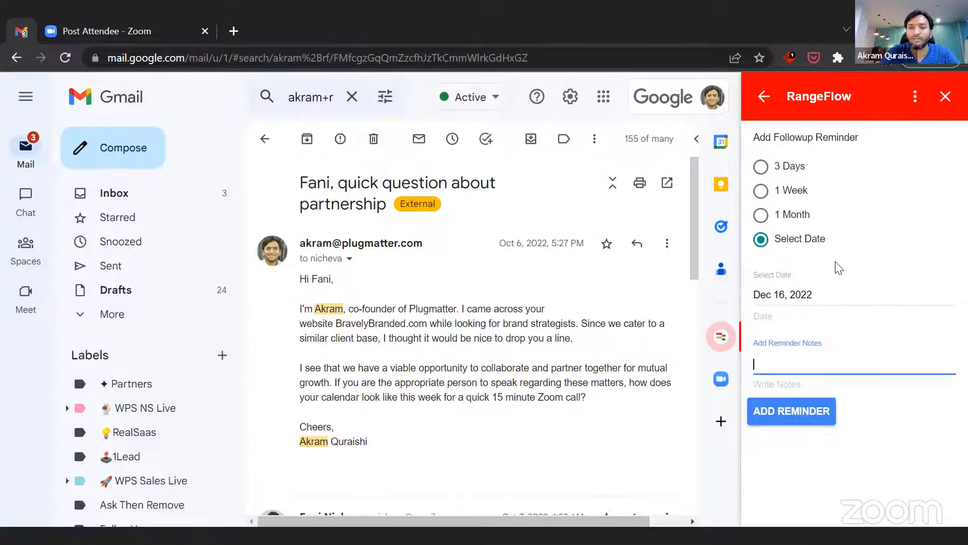
left_click(763, 96)
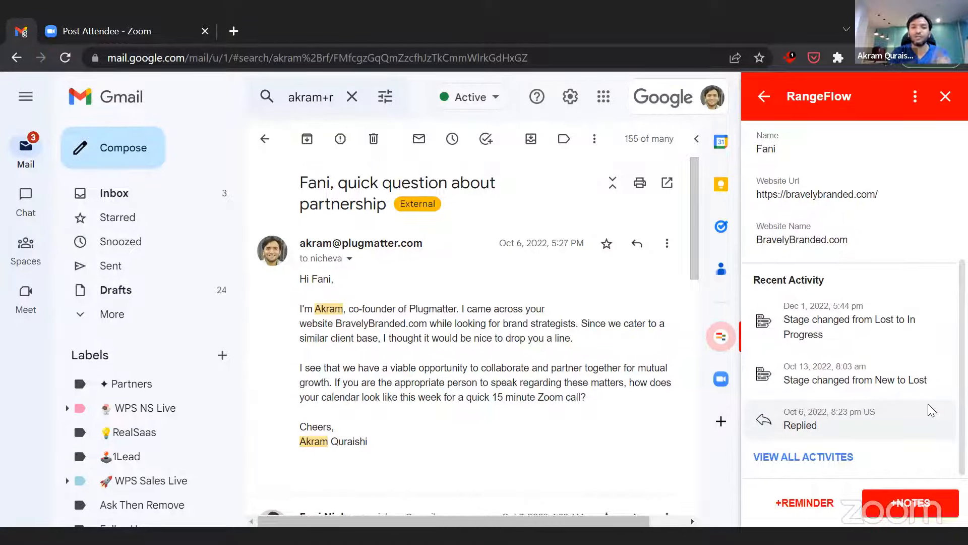
left_click(910, 506)
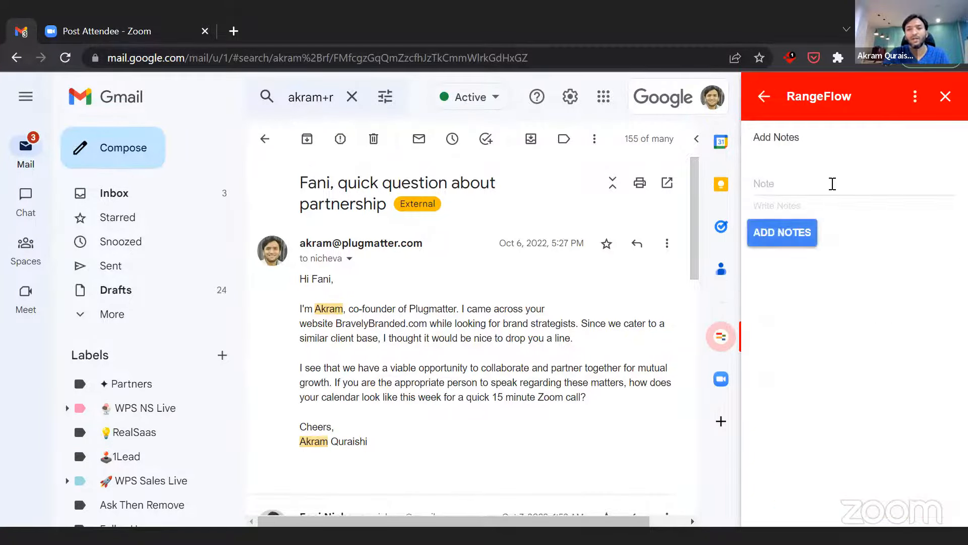
left_click(832, 184)
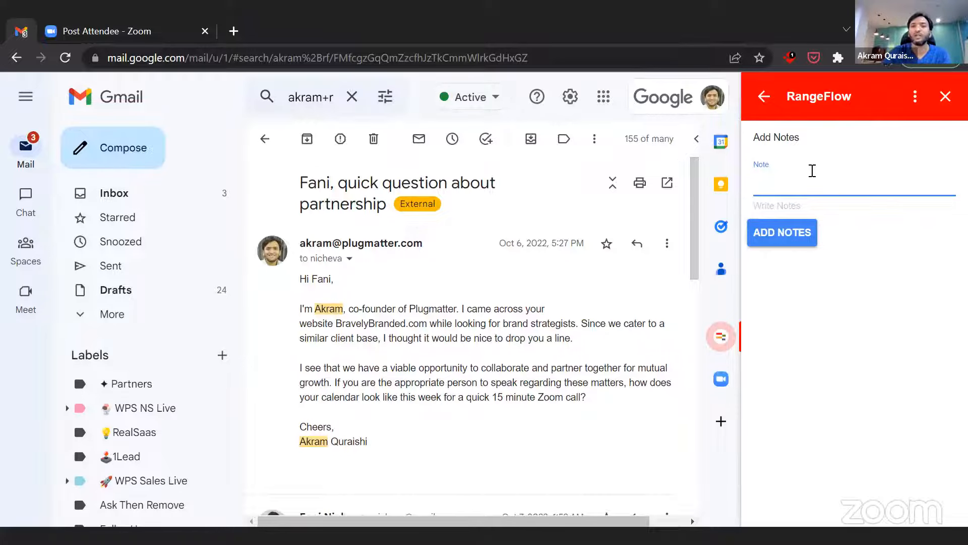
left_click(764, 96)
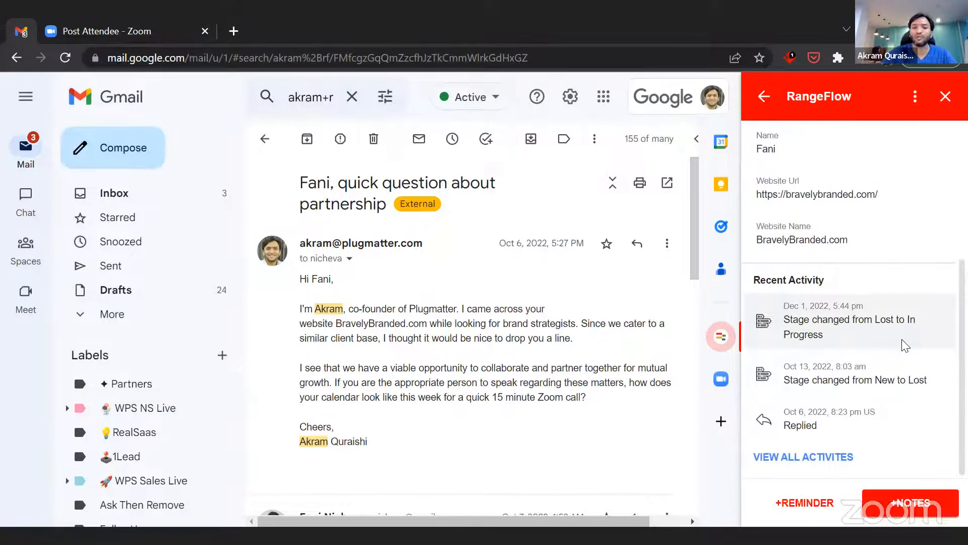
- Add the note "She wants a demo pf the product integeration." to the lead and check it in the recent activity
left_click(923, 507)
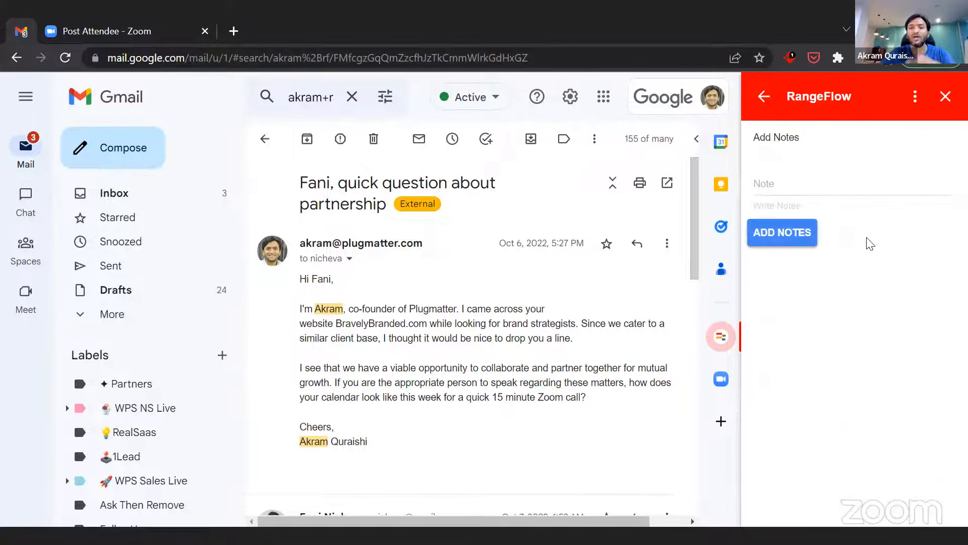
left_click(803, 186)
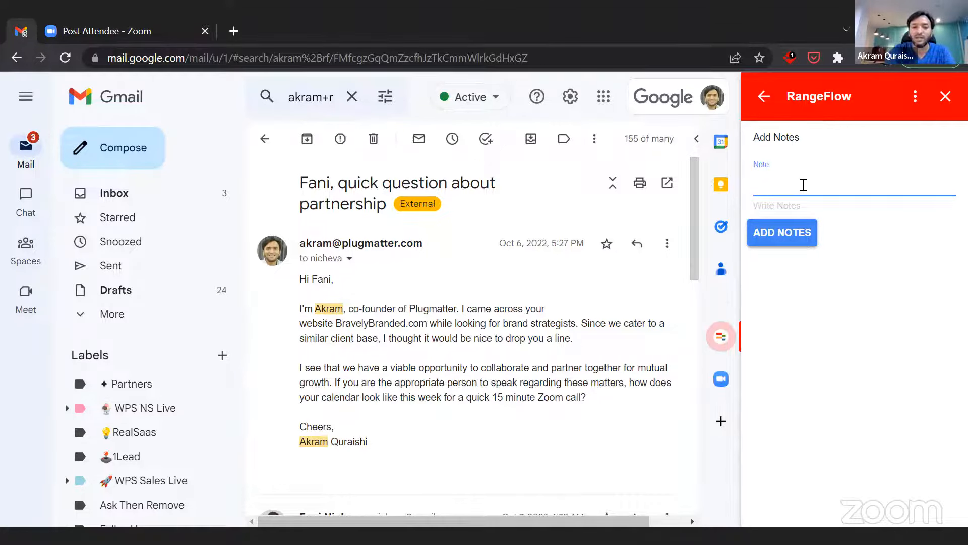
type("She is i")
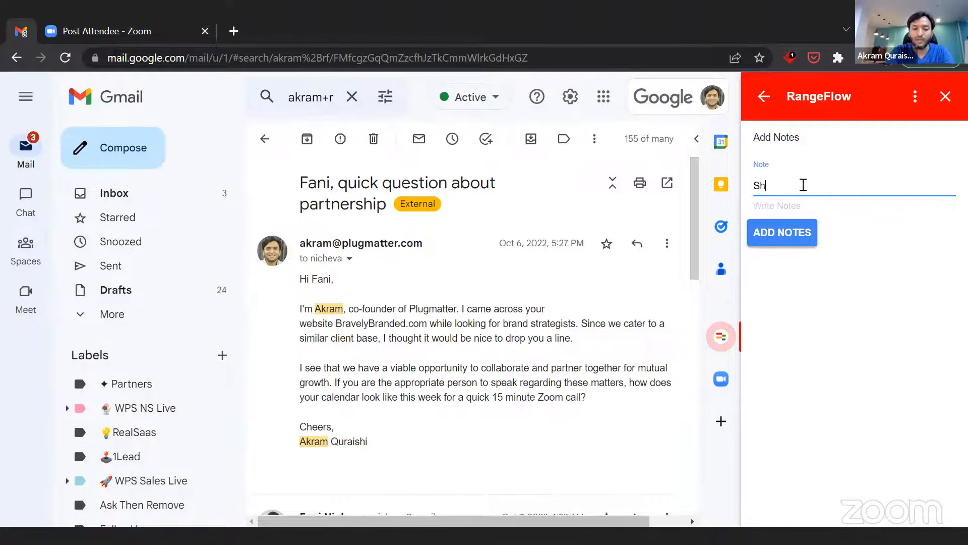
key("BackSpace")
key("BackSpace")
key("BackSpace")
key("BackSpace")
key("BackSpace")
key("BackSpace")
type("She w")
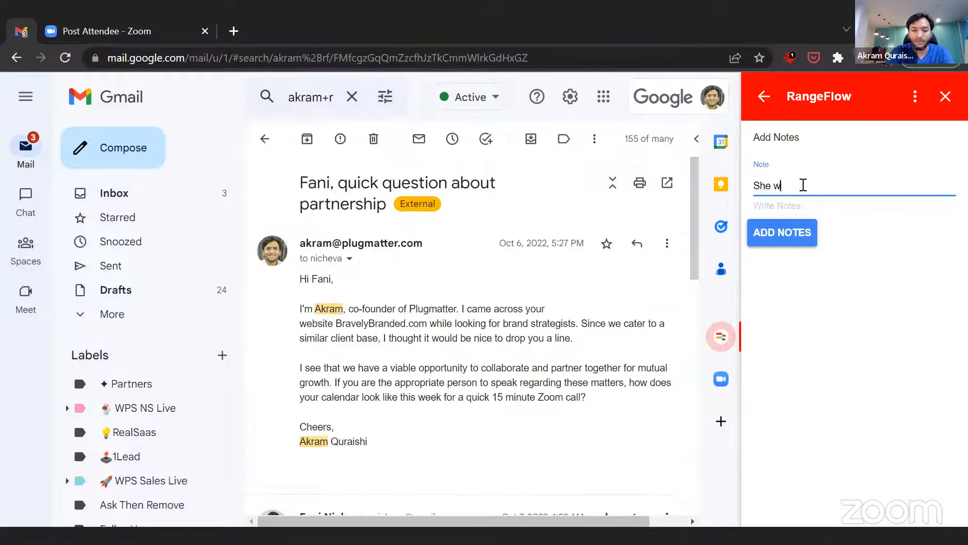
type("ants a demo pf the ")
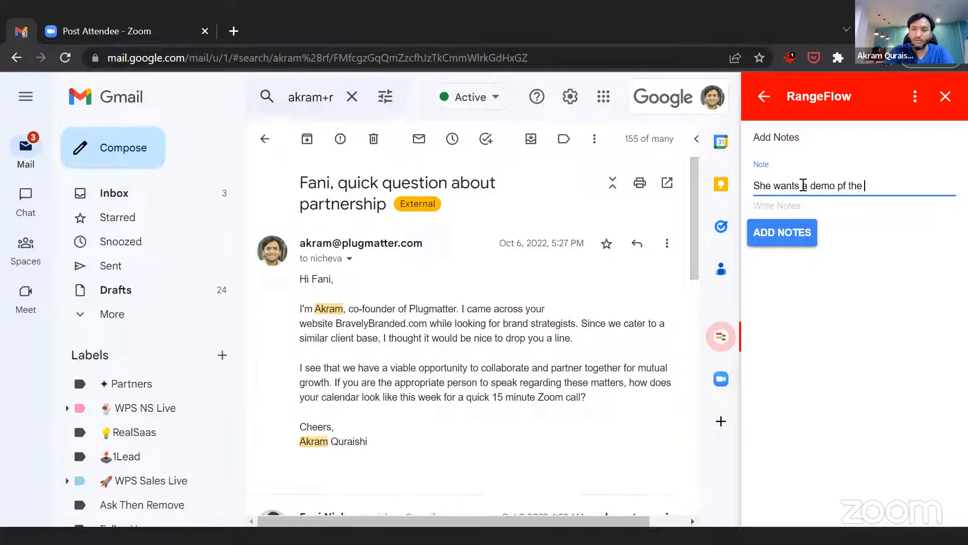
type("rproduct int")
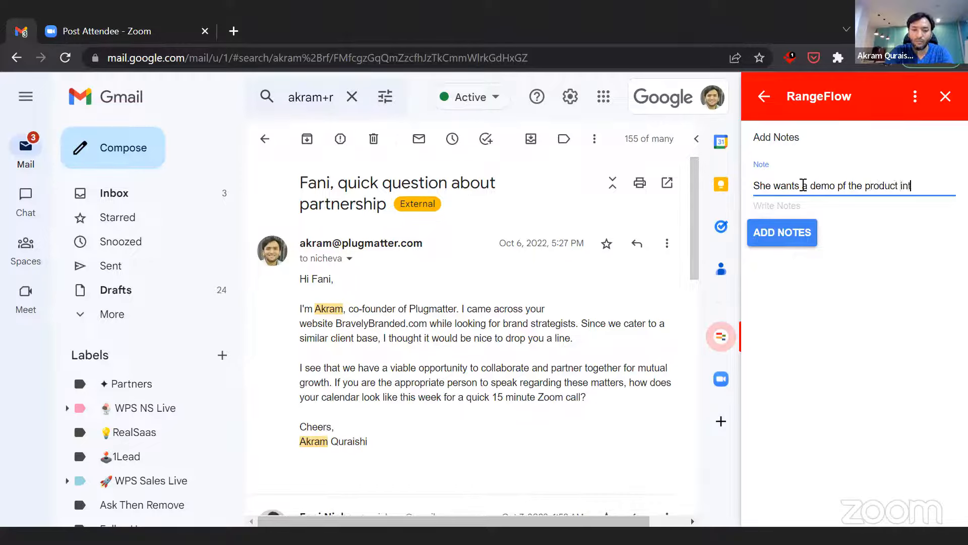
type("egeration.")
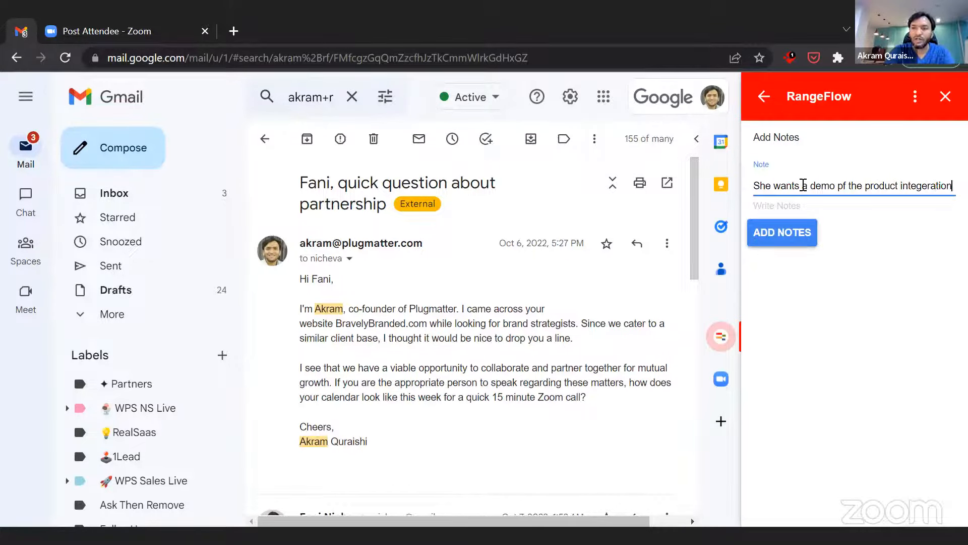
left_click(782, 234)
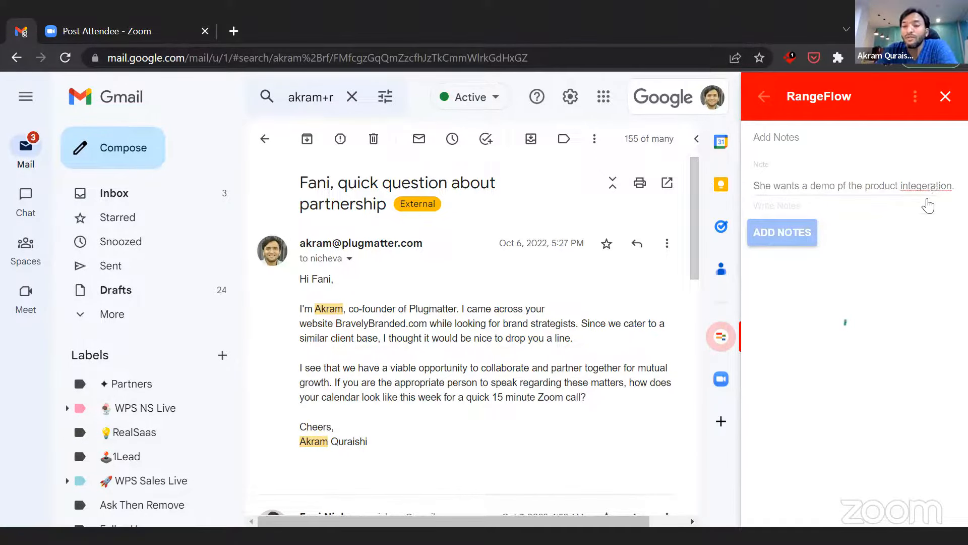
scroll(909, 296, "down", 5)
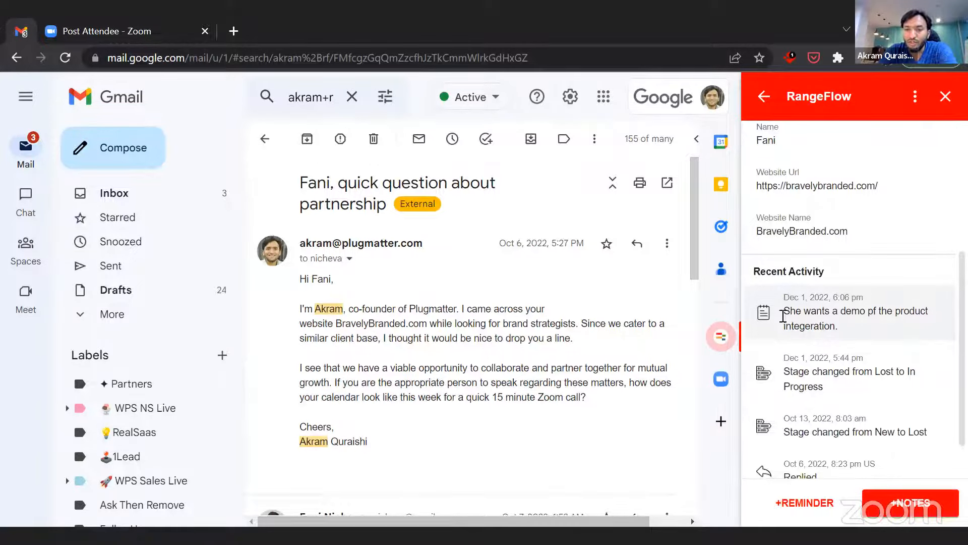
scroll(878, 401, "down", 1)
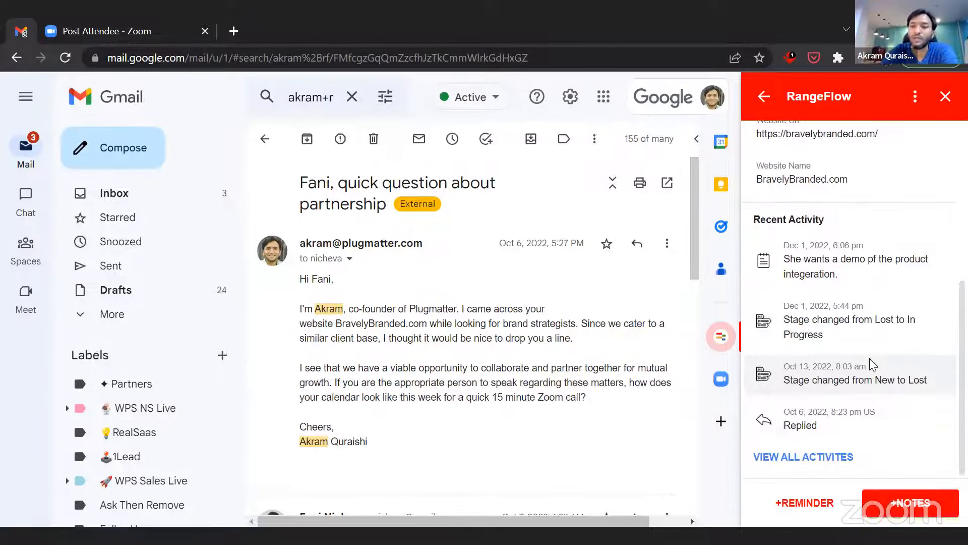
scroll(871, 359, "up", 3)
scroll(873, 364, "up", 3)
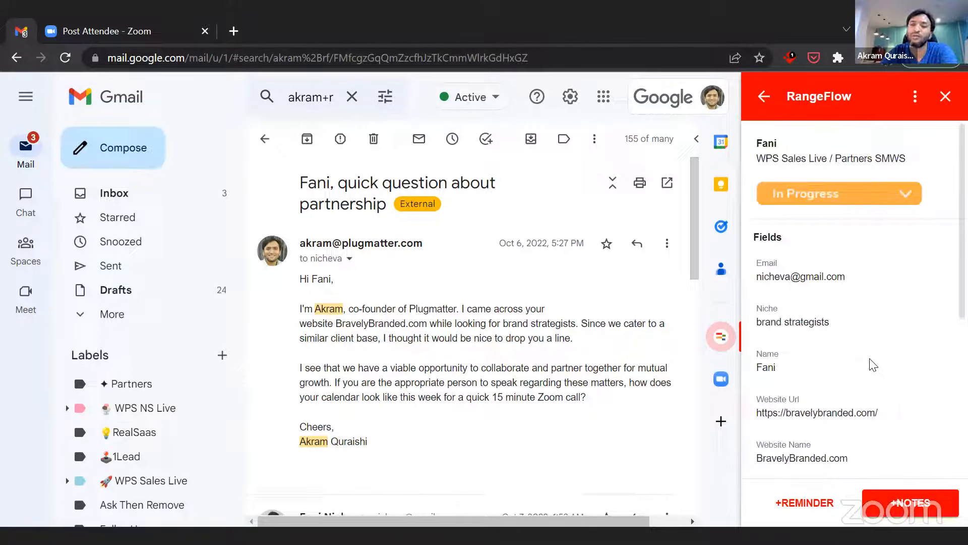